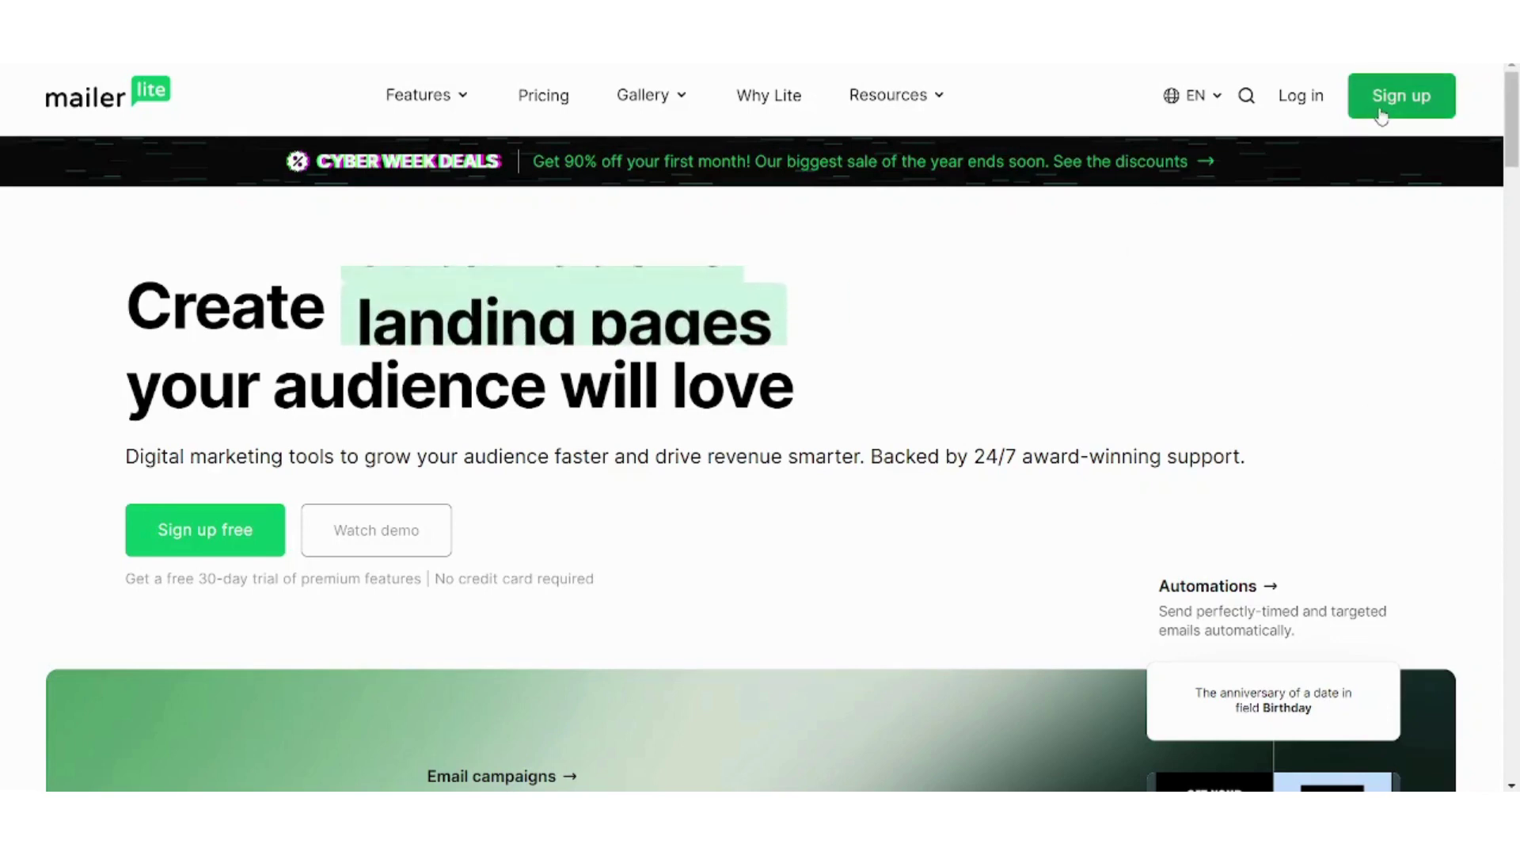
Log in to MailerLite with a Google account and reach the Dashboard
left_click(1301, 97)
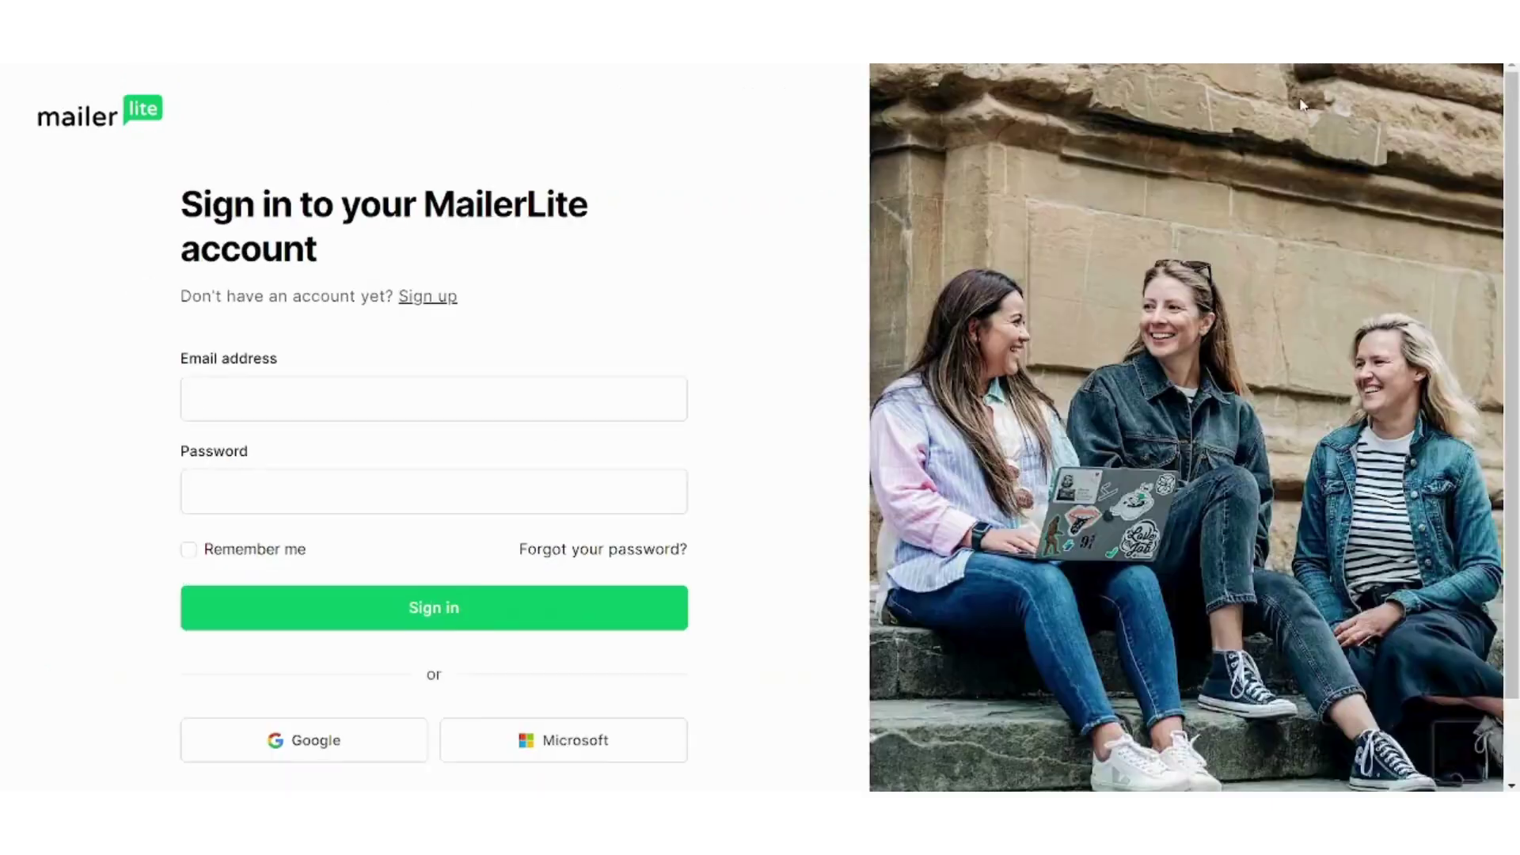
left_click(275, 744)
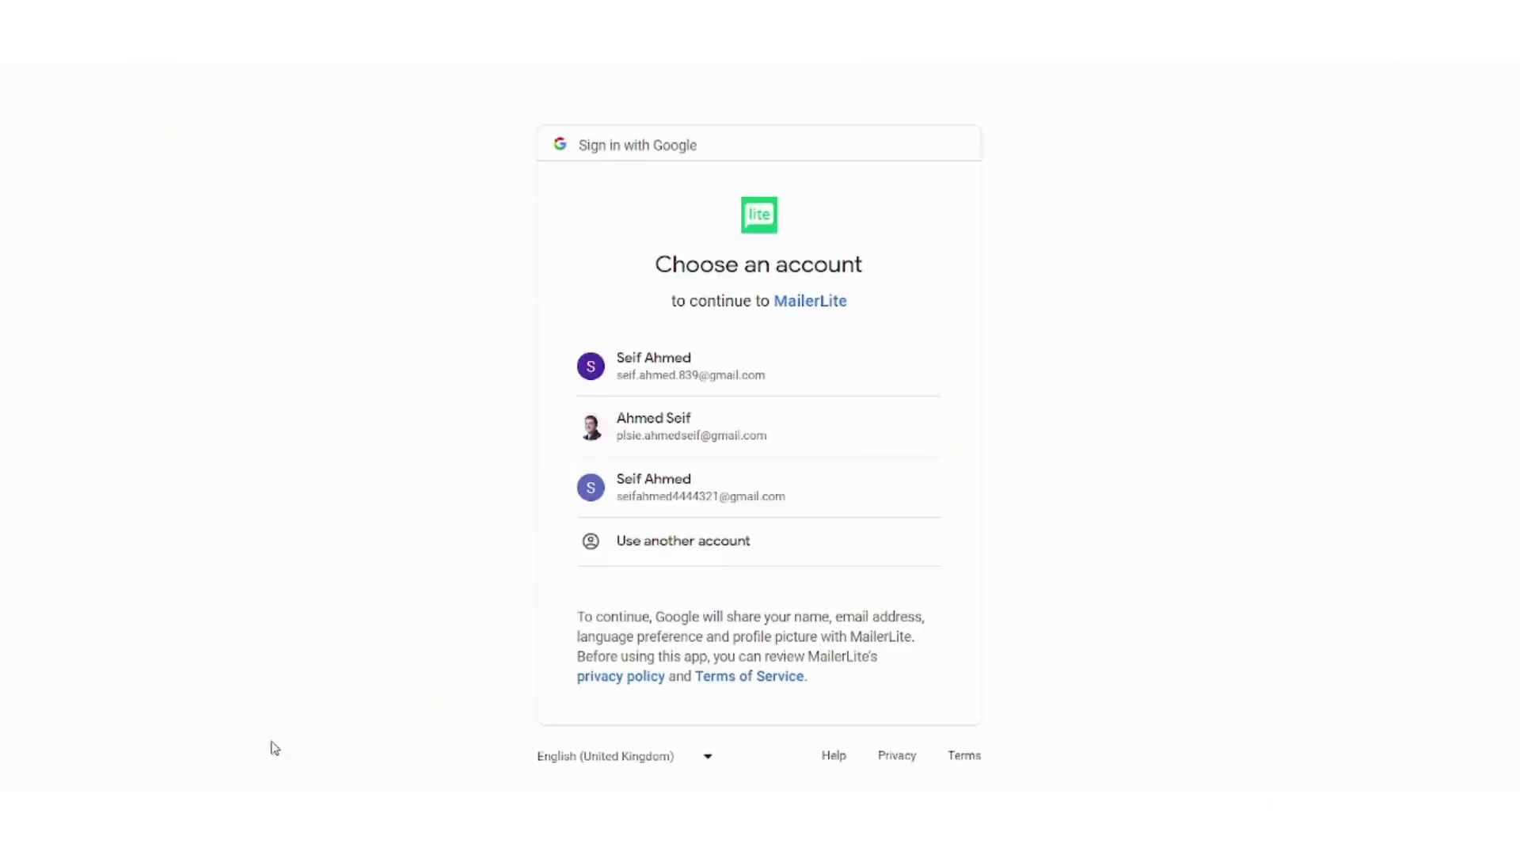
left_click(737, 481)
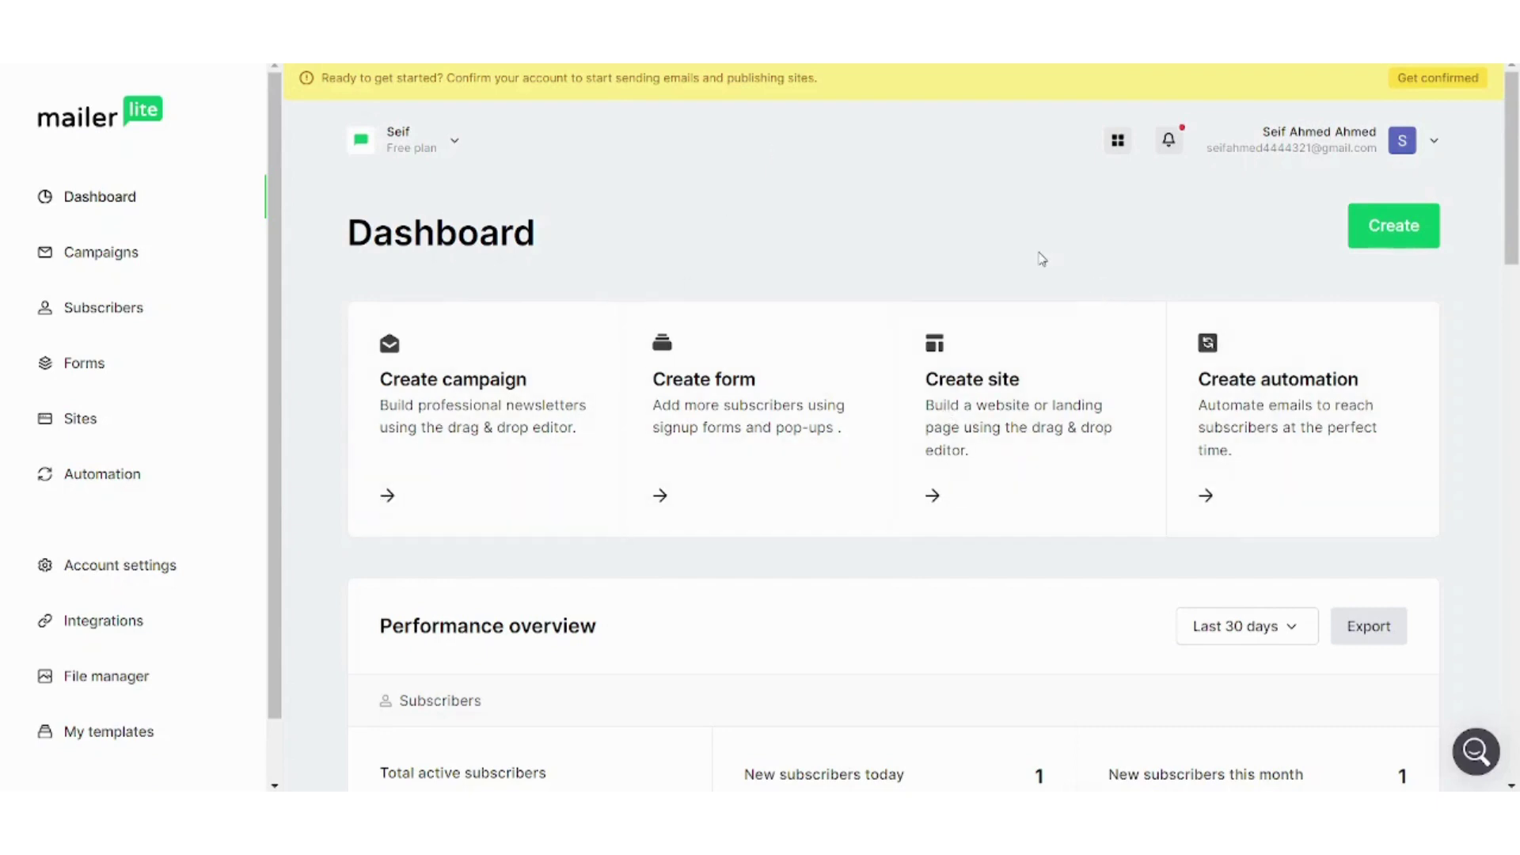
scroll(1042, 259, "down", 1)
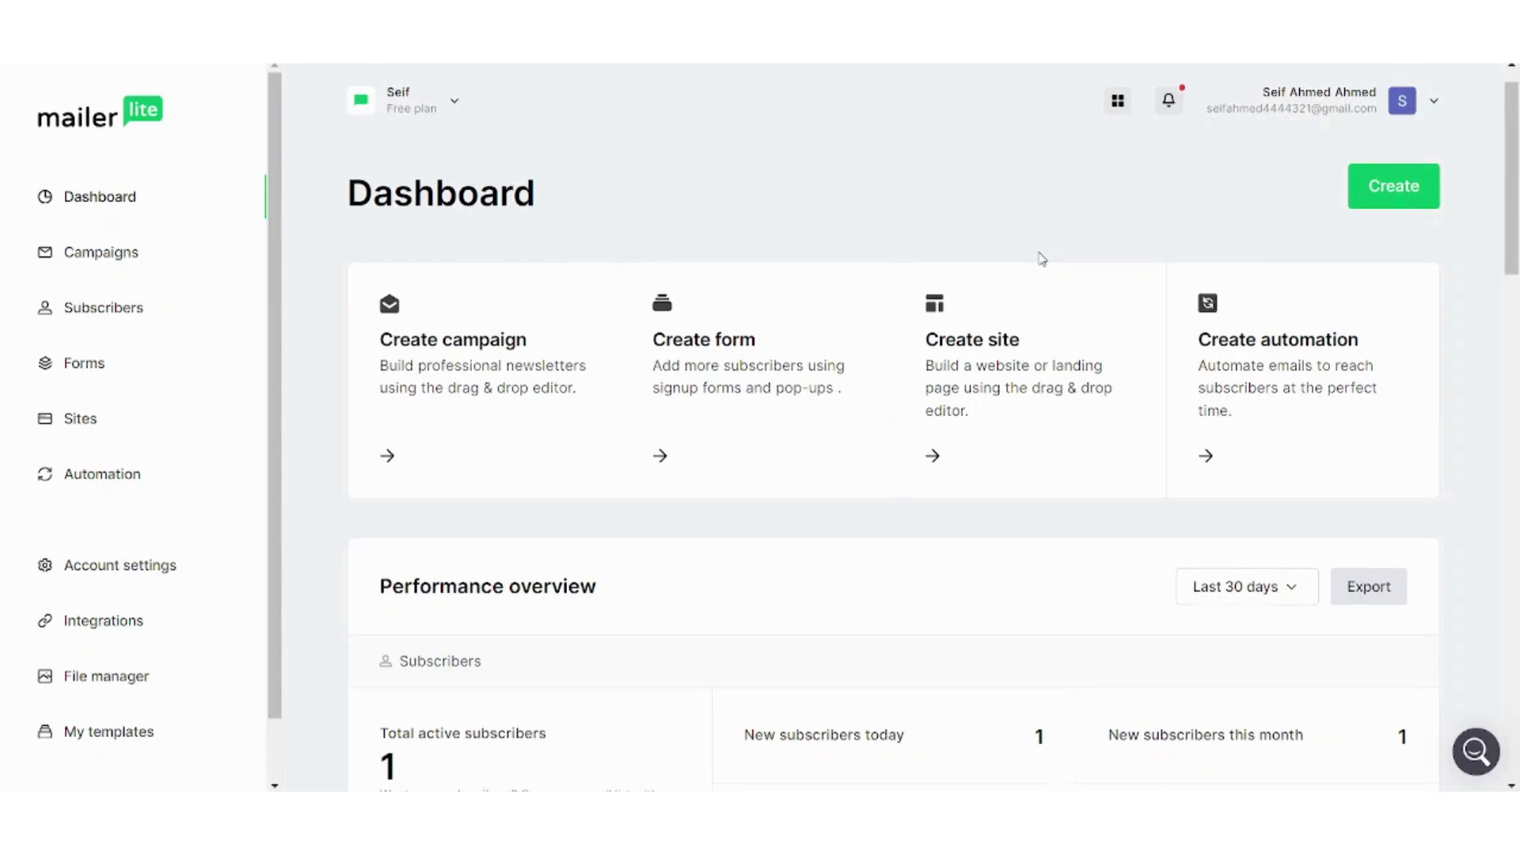
scroll(1042, 258, "down", 1)
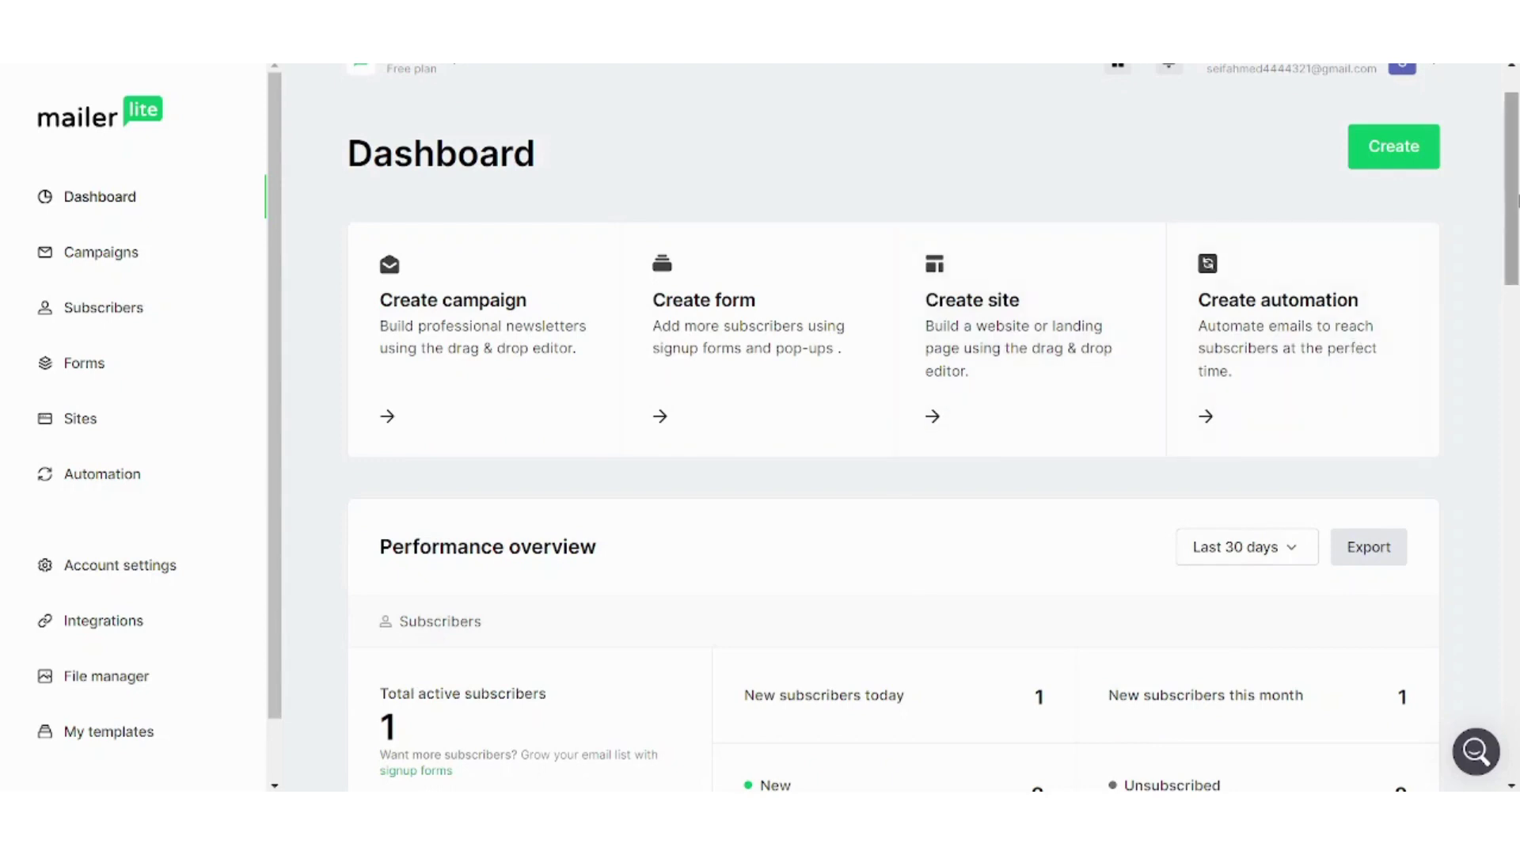
scroll(1517, 201, "down", 1)
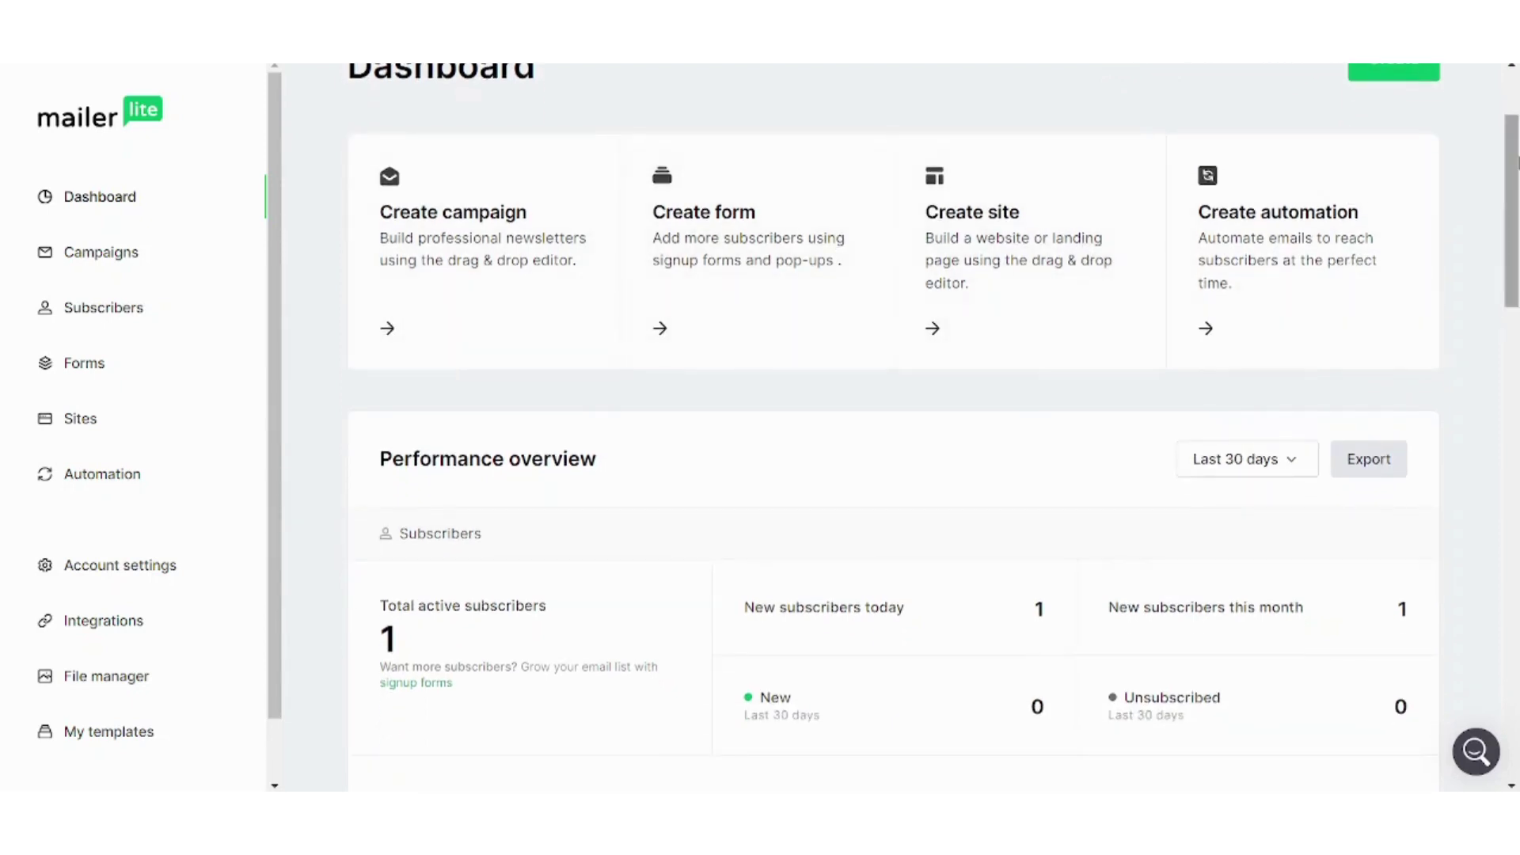
scroll(1516, 168, "down", 2)
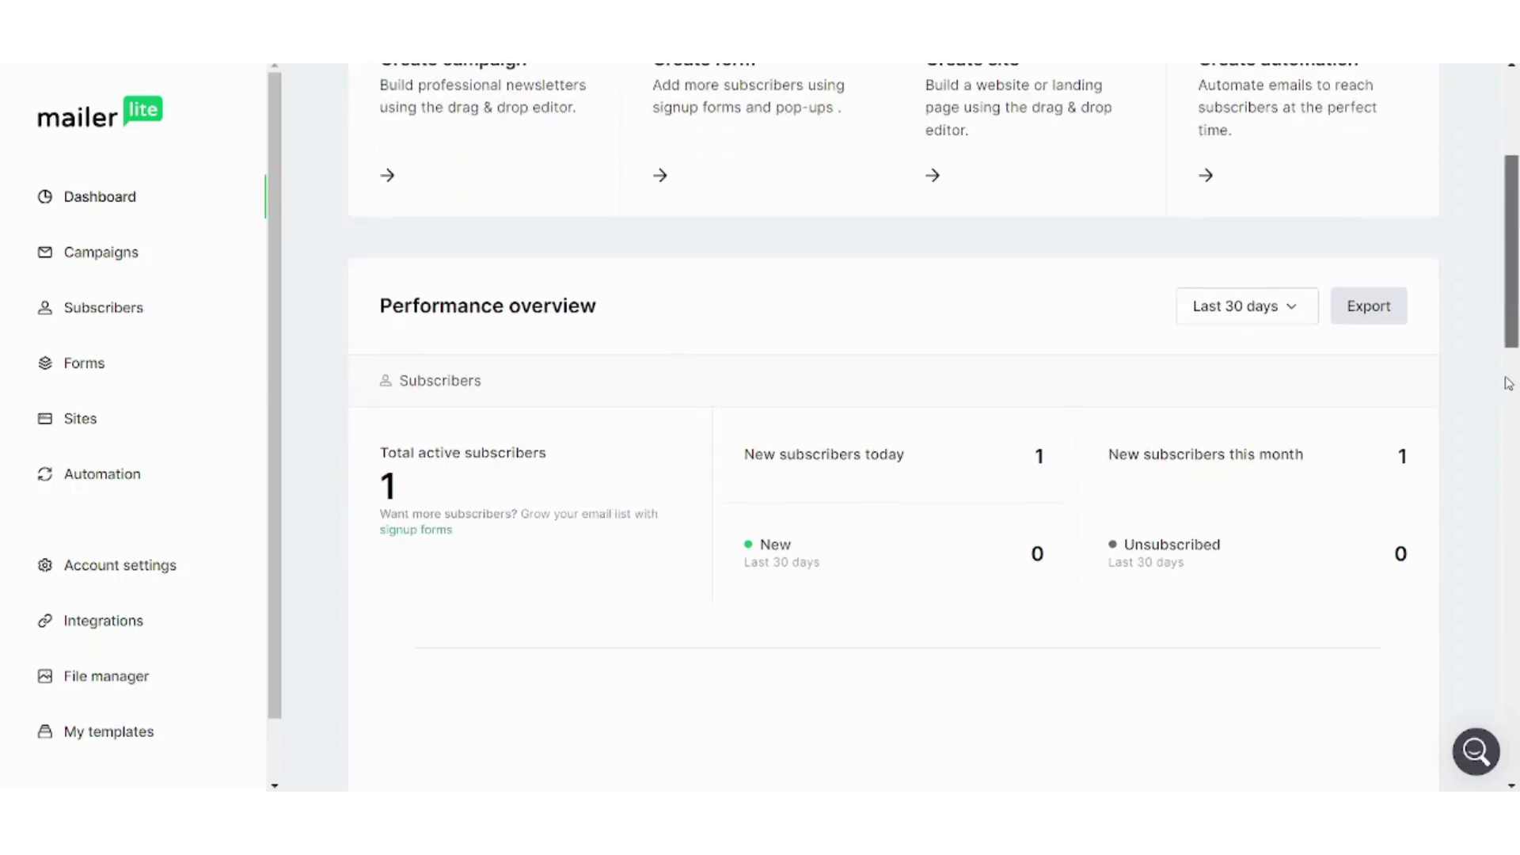
left_click_drag(1516, 325, 1481, 216)
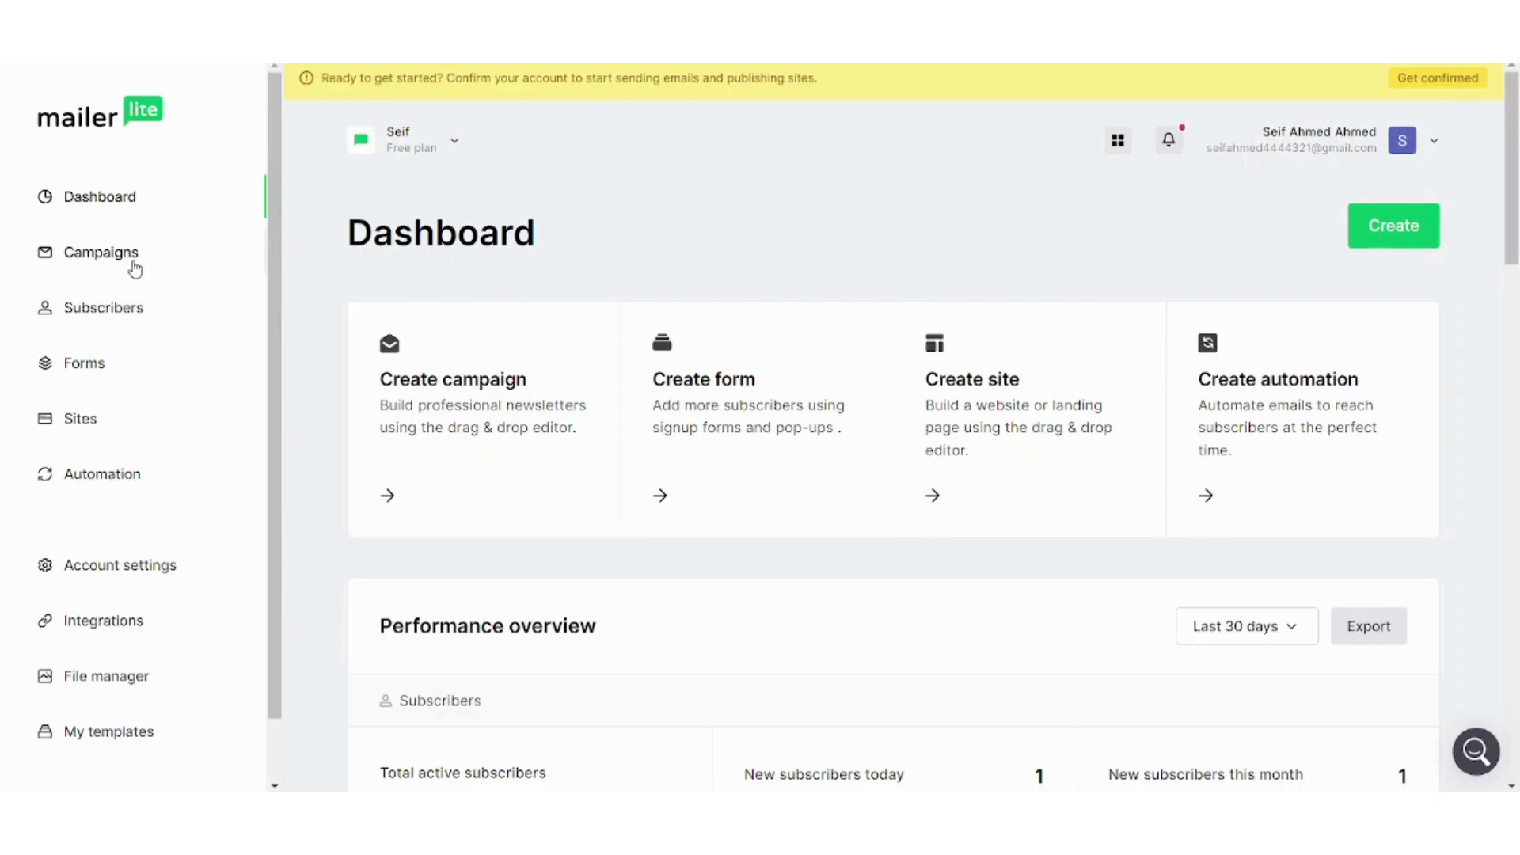
Create a regular campaign named 'Tutorial' with the subject 'Tutorial'
left_click(134, 270)
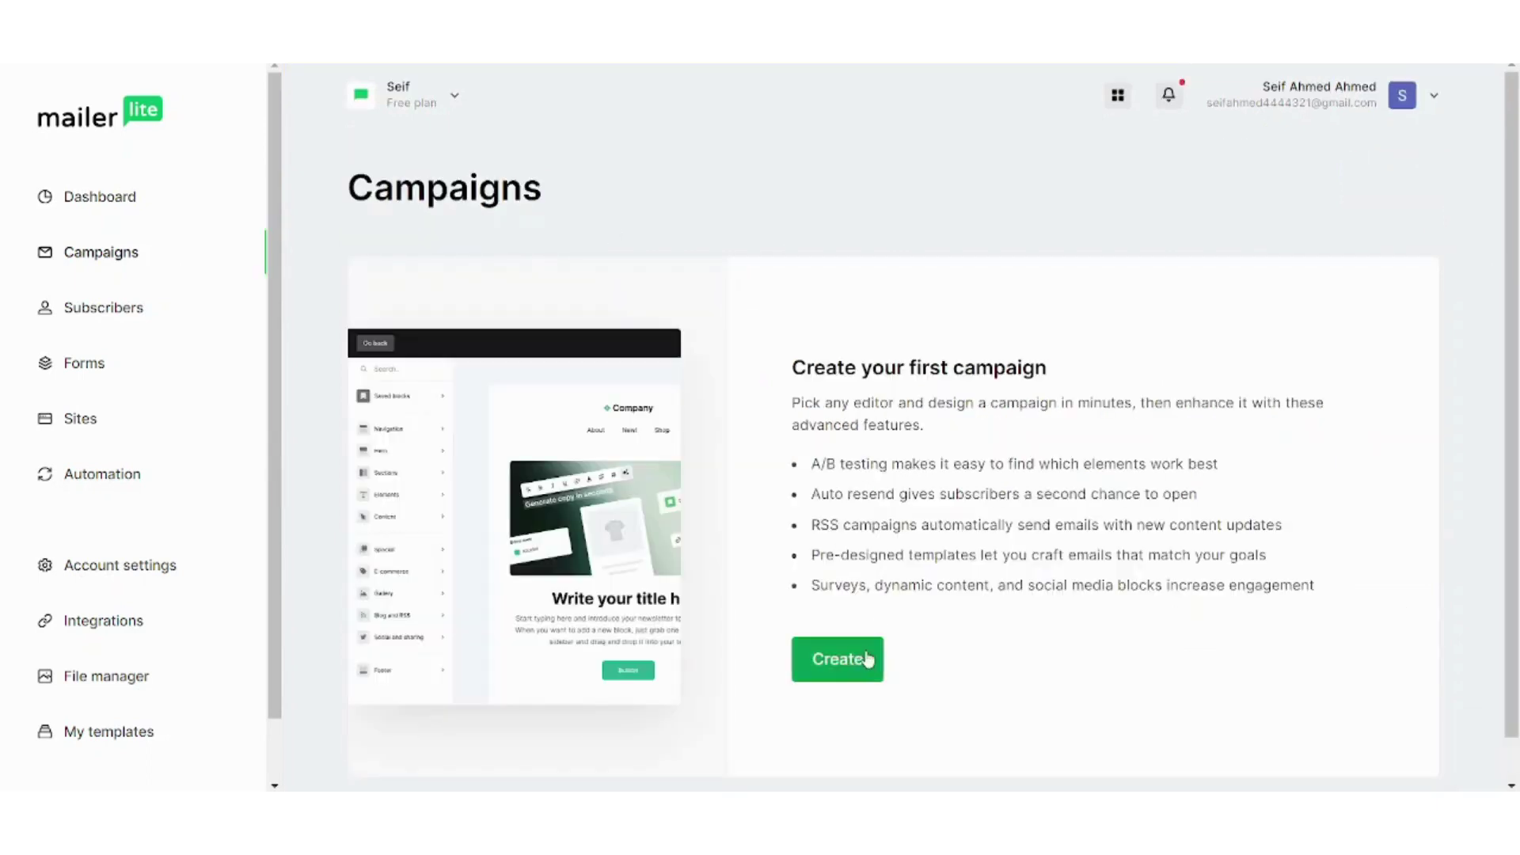
left_click(869, 657)
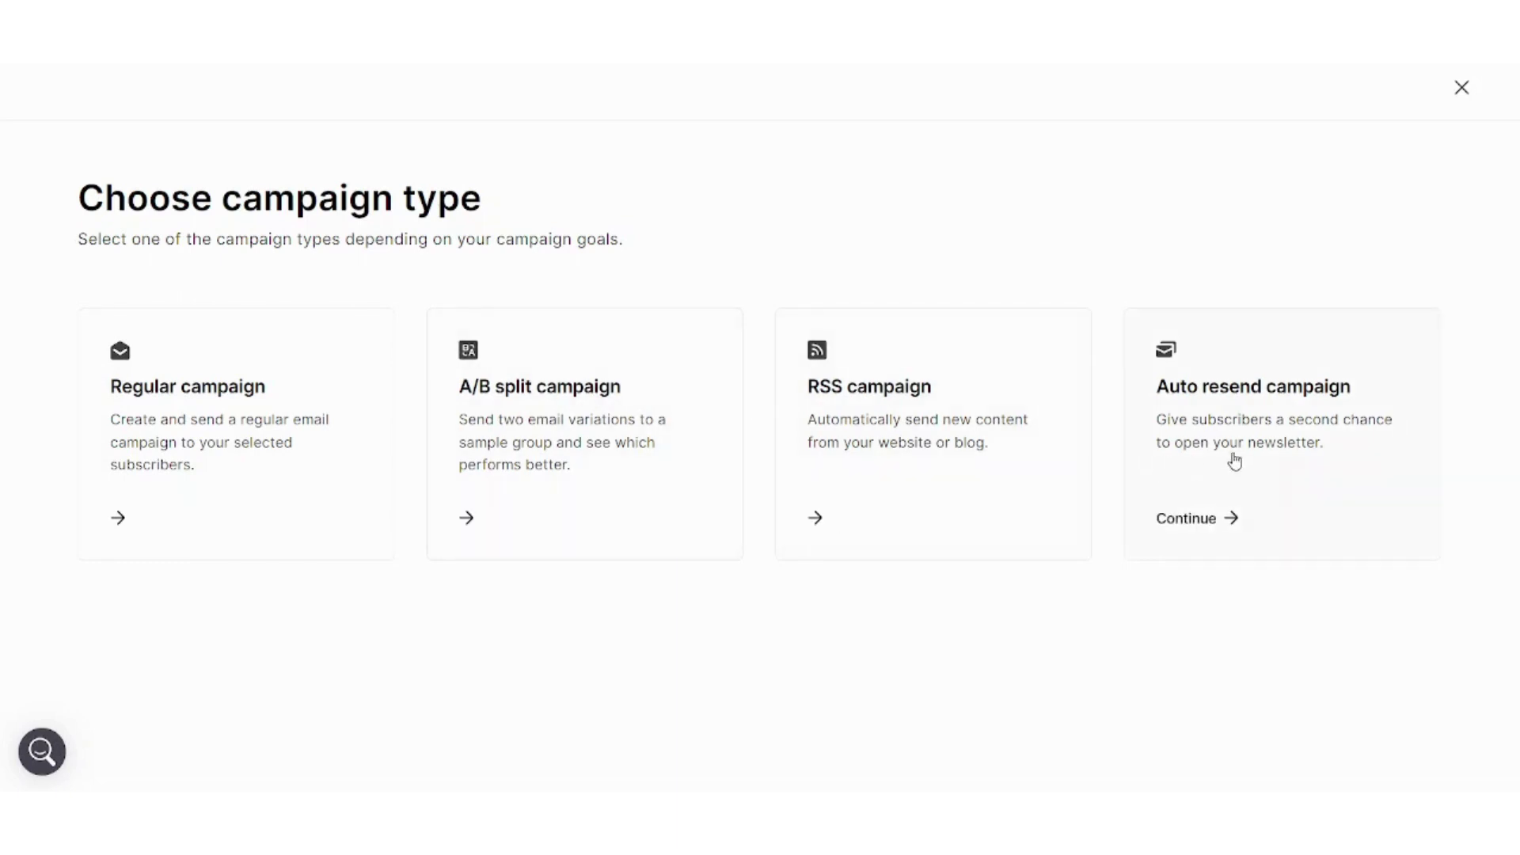
left_click(265, 413)
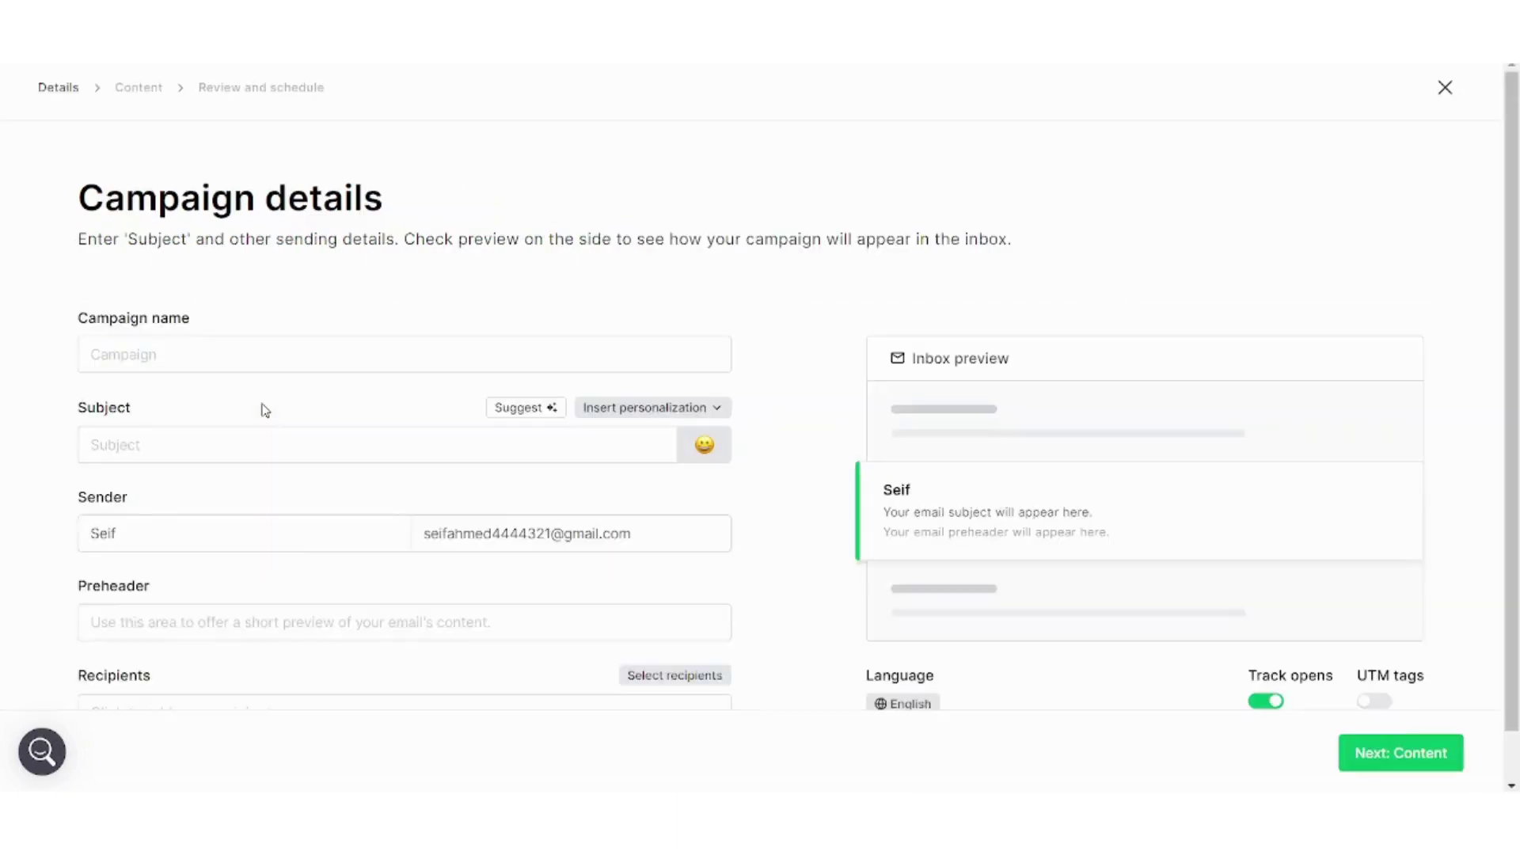
left_click(230, 365)
type("Tutoeial")
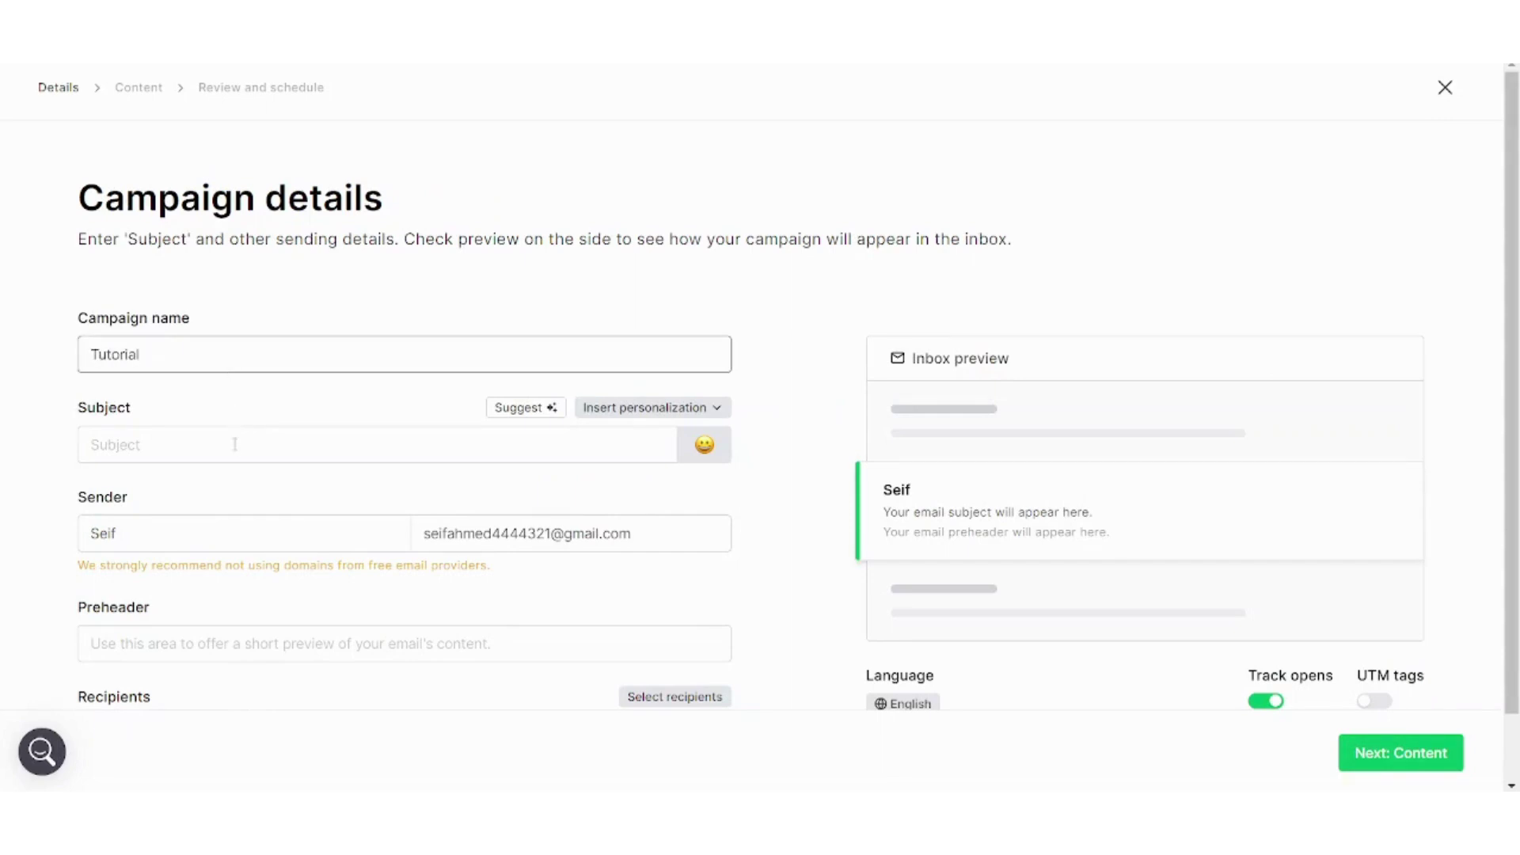
left_click(234, 445)
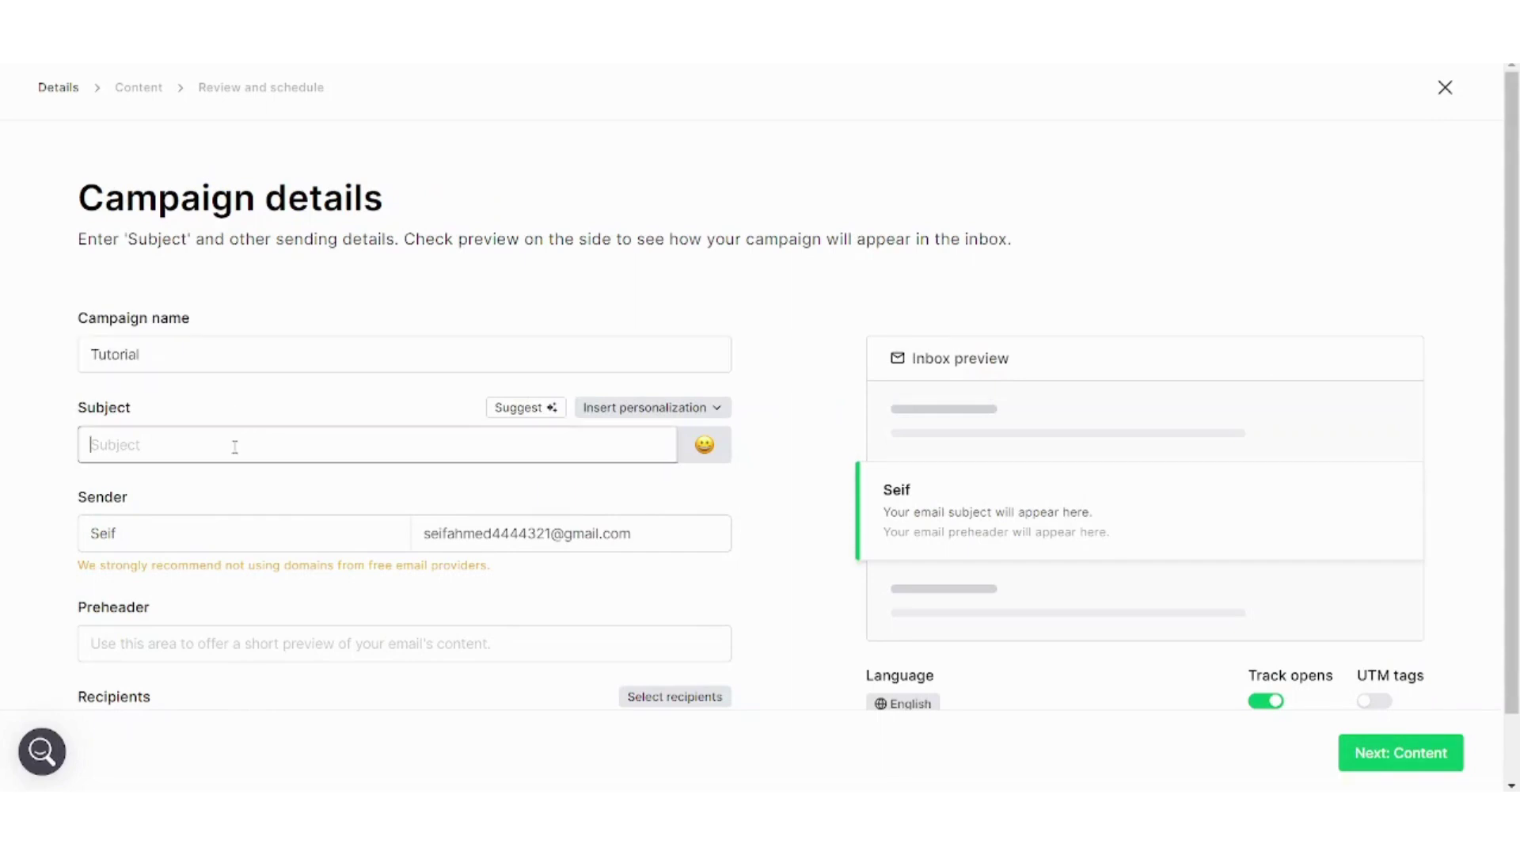
type("Tutorial")
Send the campaign to all active subscribers and continue to the content step
scroll(1249, 431, "down", 1)
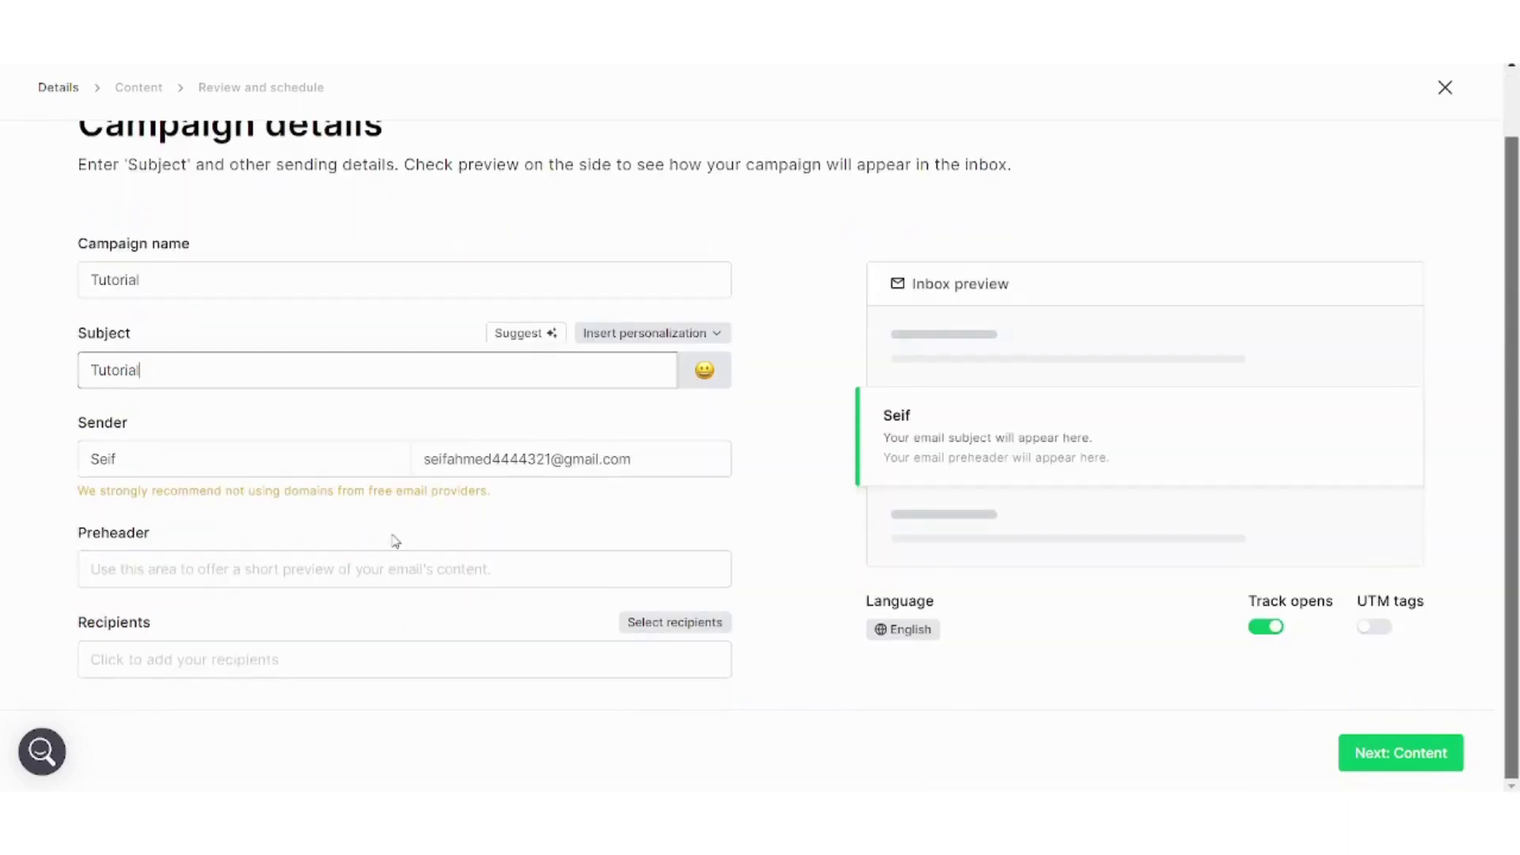
left_click(411, 563)
left_click(333, 647)
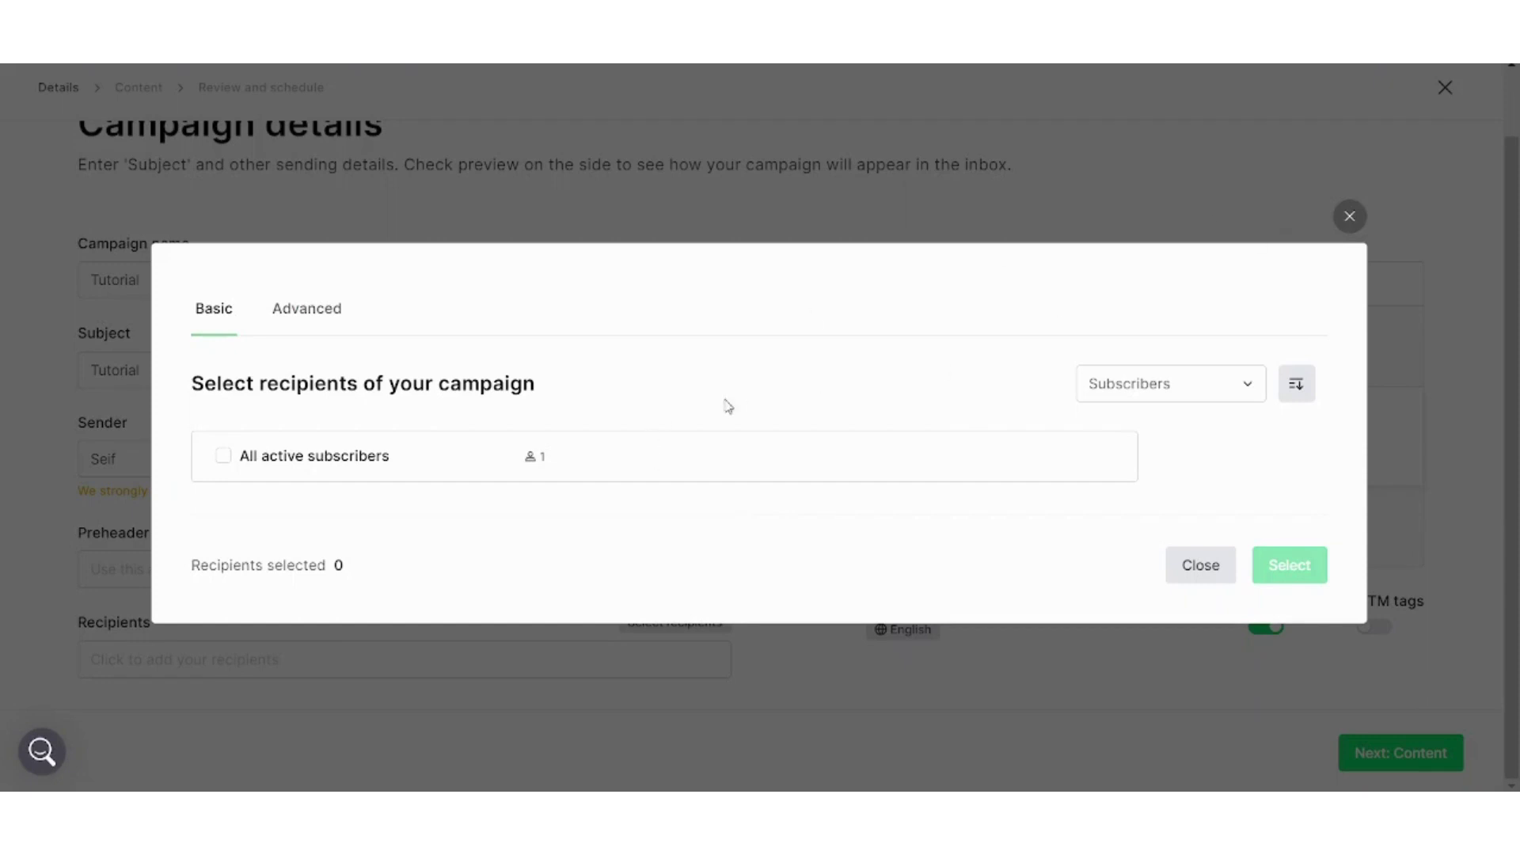
left_click(223, 457)
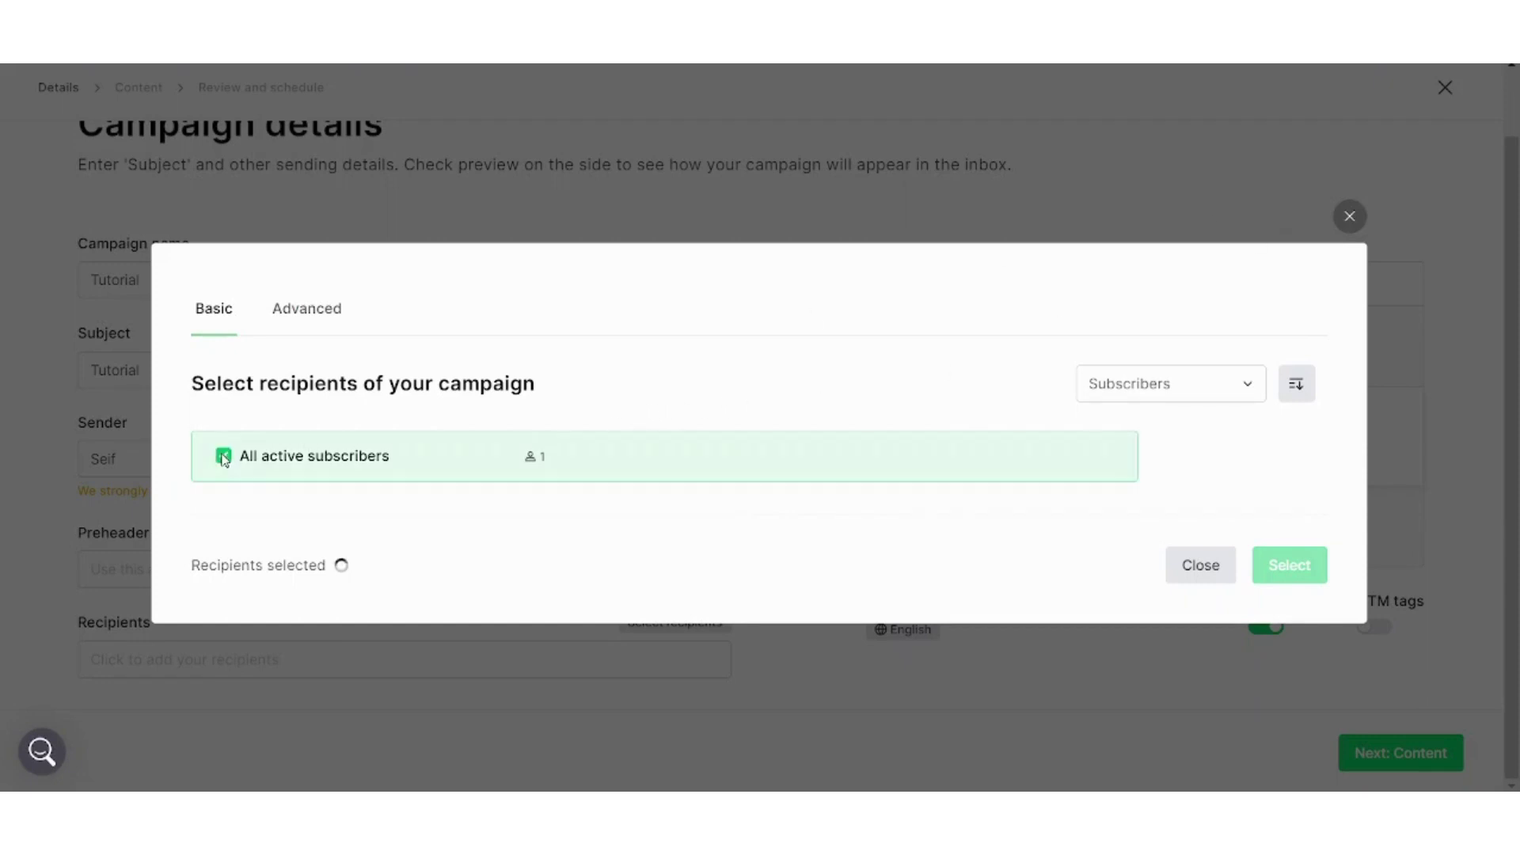
left_click(1287, 564)
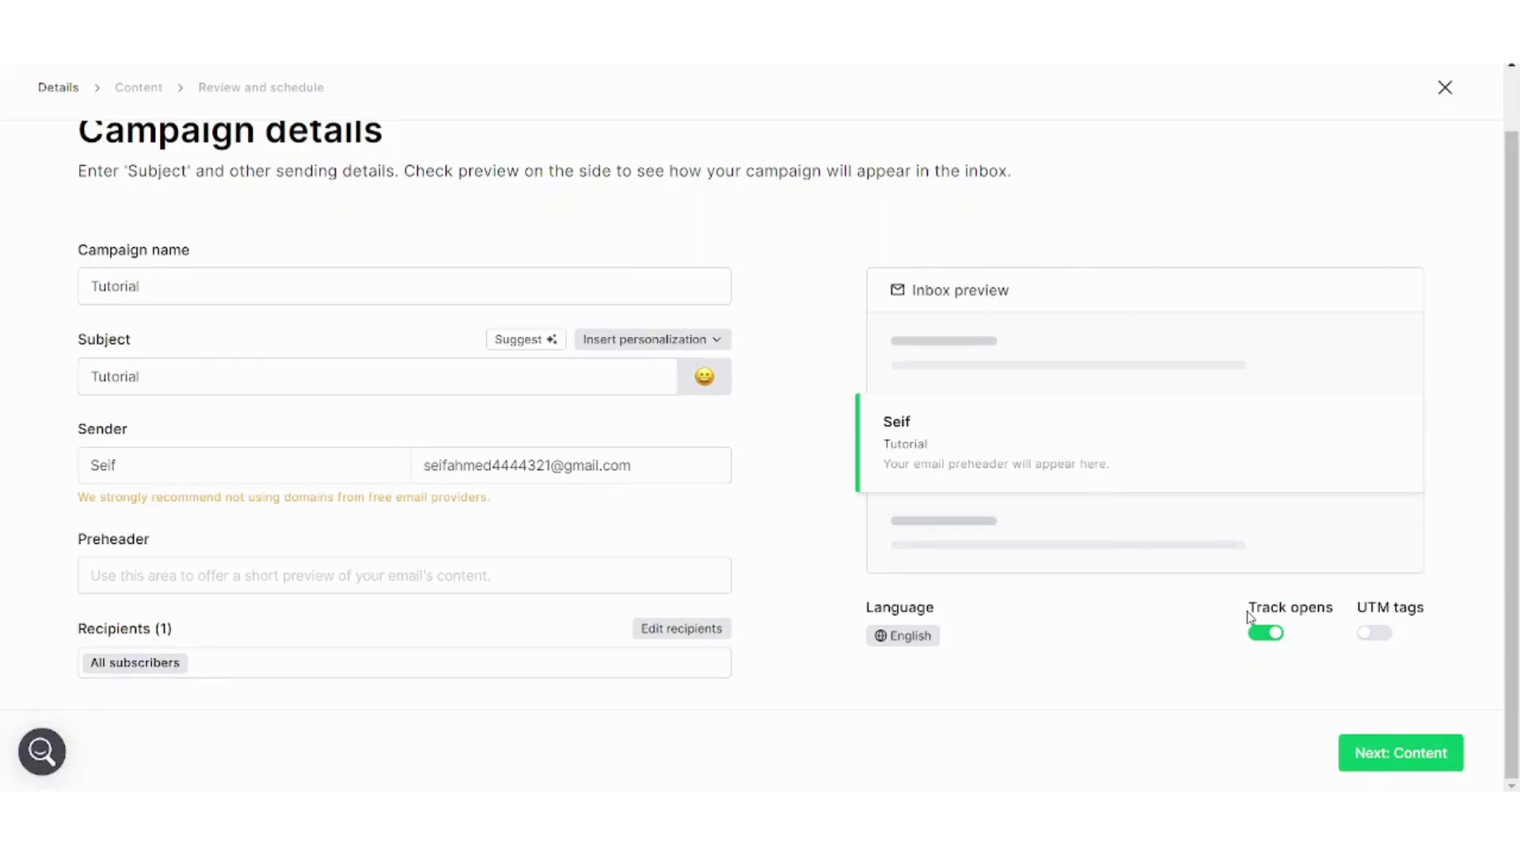
left_click(1400, 754)
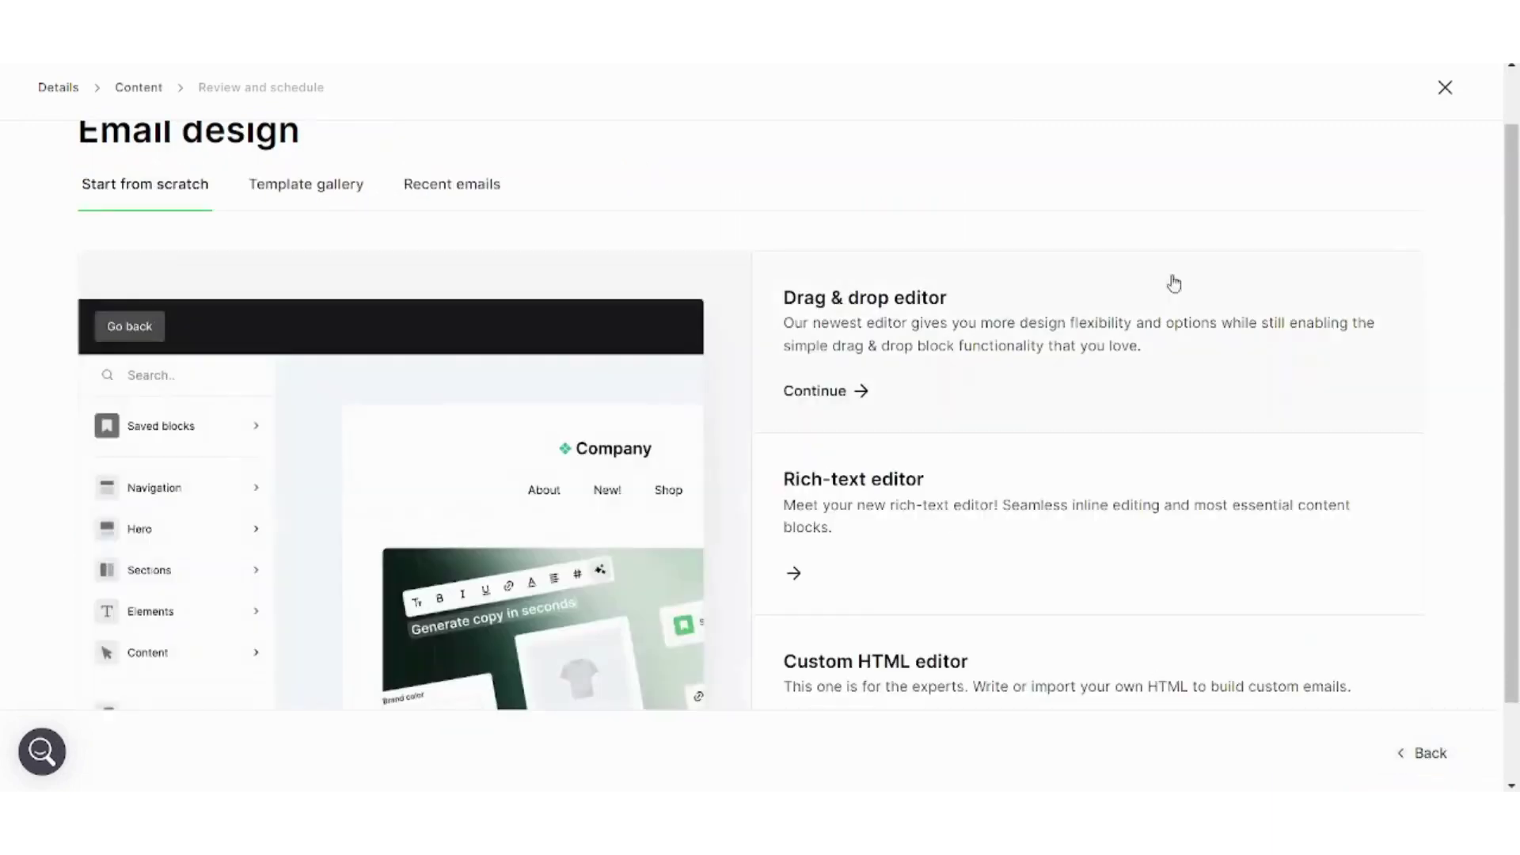
Preview the Thanksgiving tails template in the gallery and select it for the email
scroll(529, 254, "down", 1)
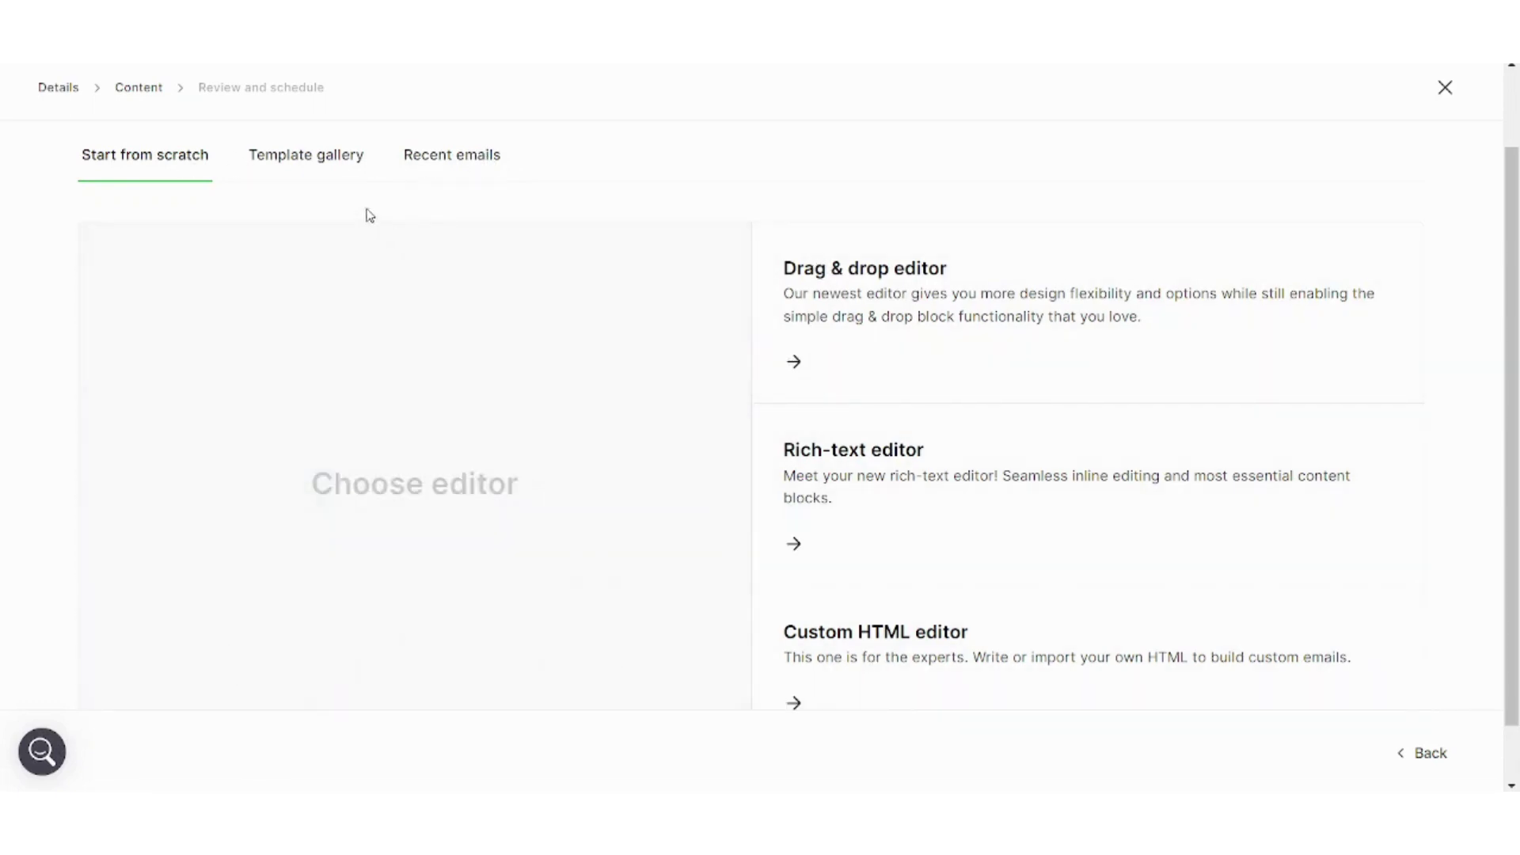
left_click(321, 175)
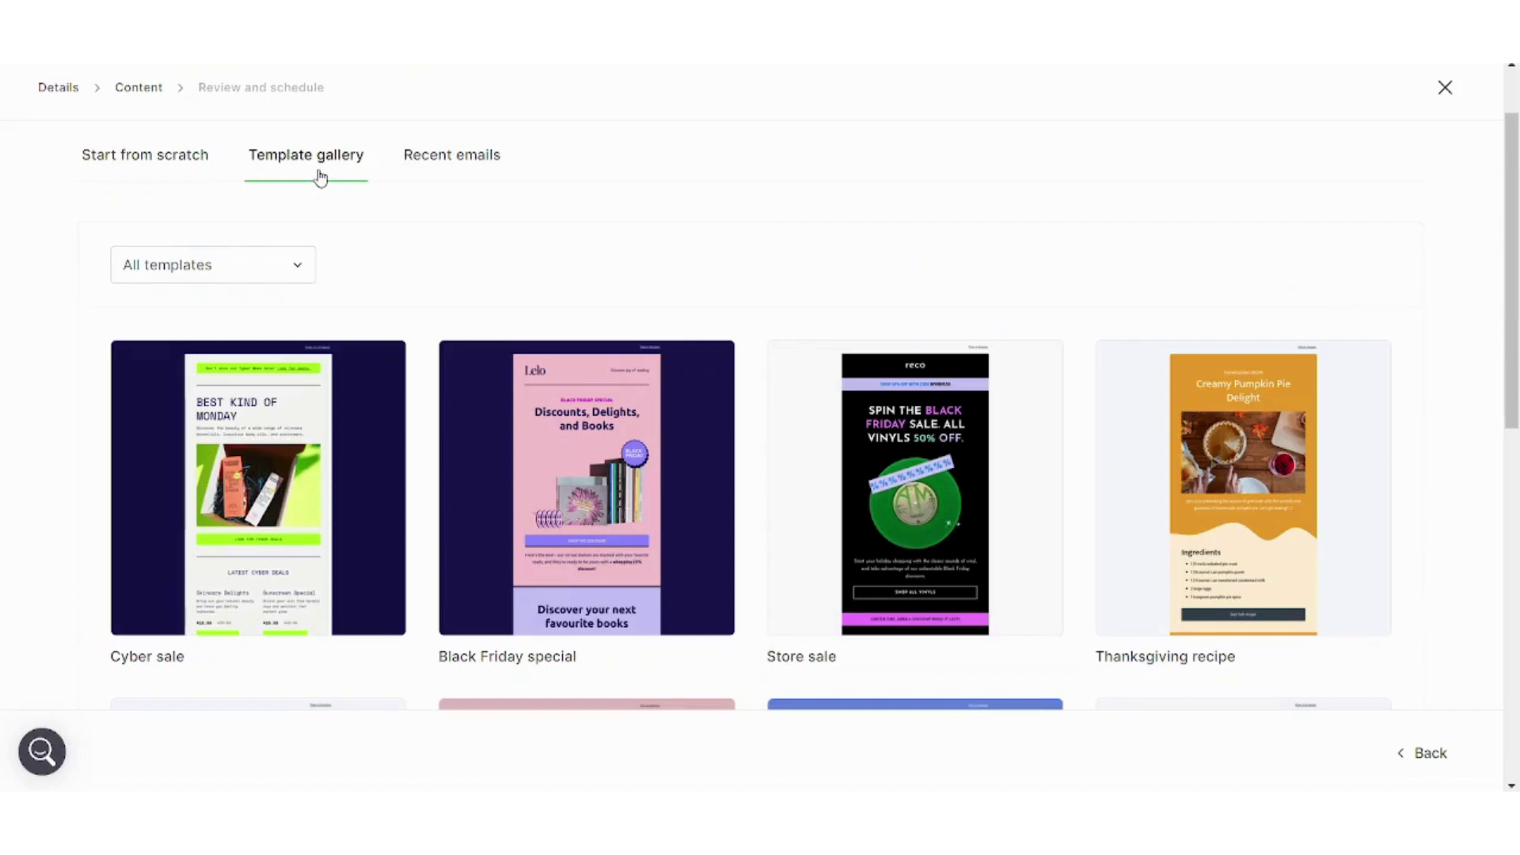
left_click_drag(1517, 214, 1518, 567)
left_click_drag(1518, 621, 1517, 323)
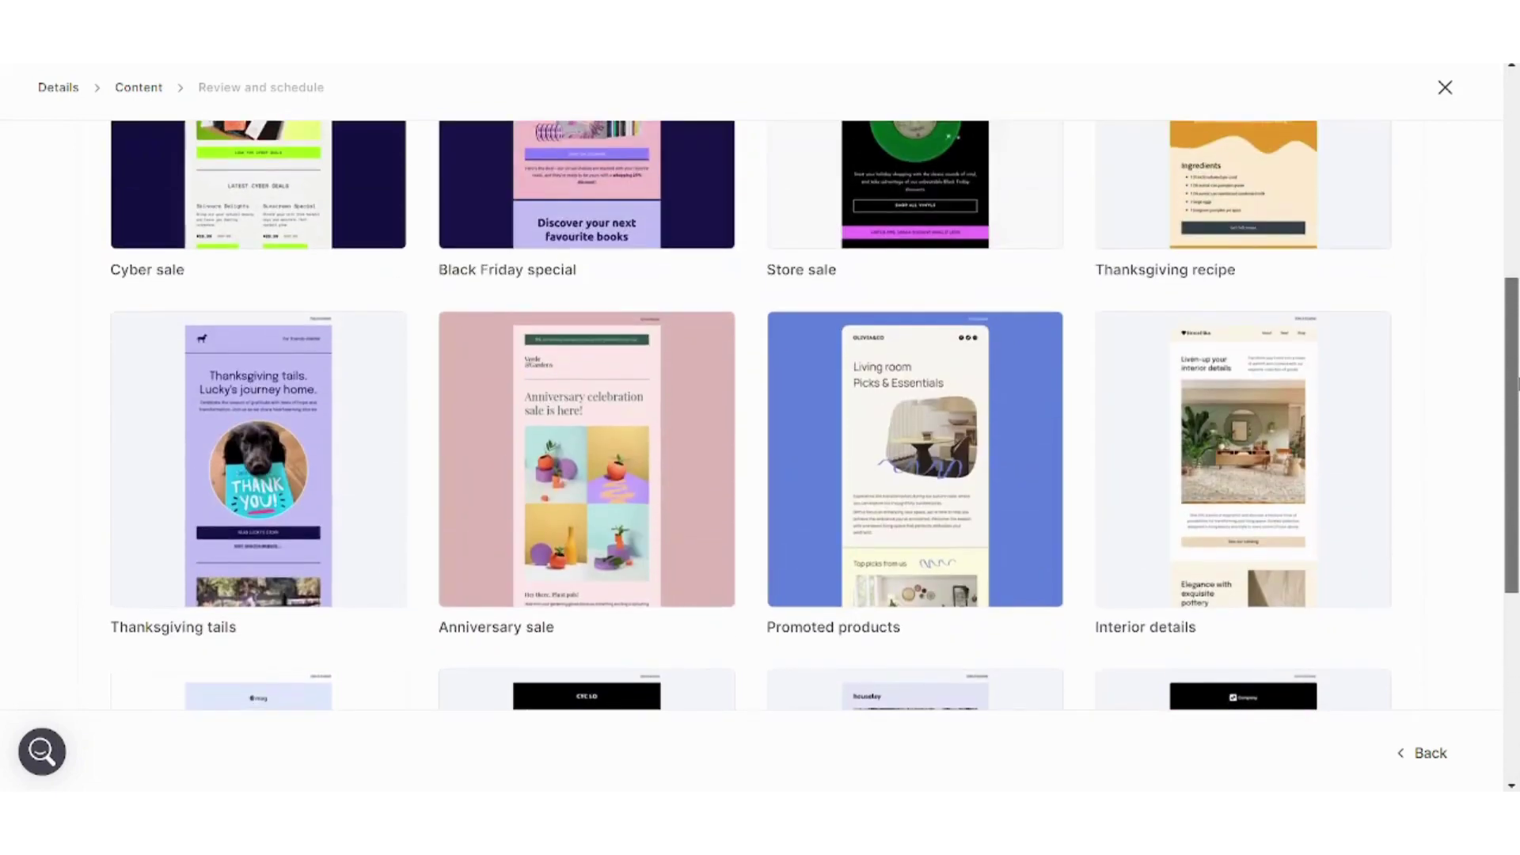
left_click_drag(1517, 386, 1517, 336)
scroll(1517, 340, "down", 1)
mouse_move(227, 529)
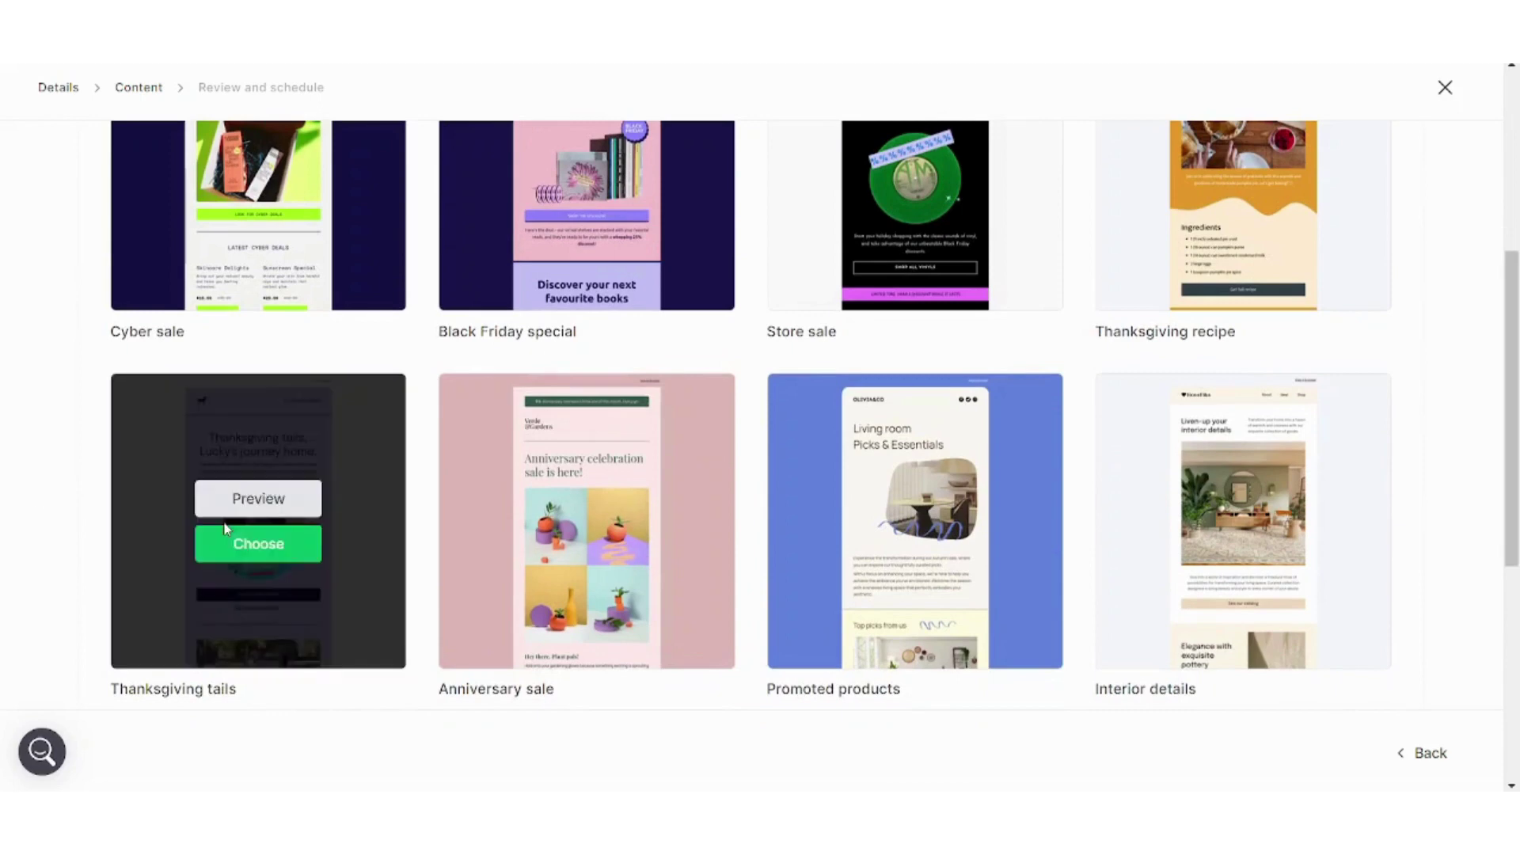
left_click(255, 512)
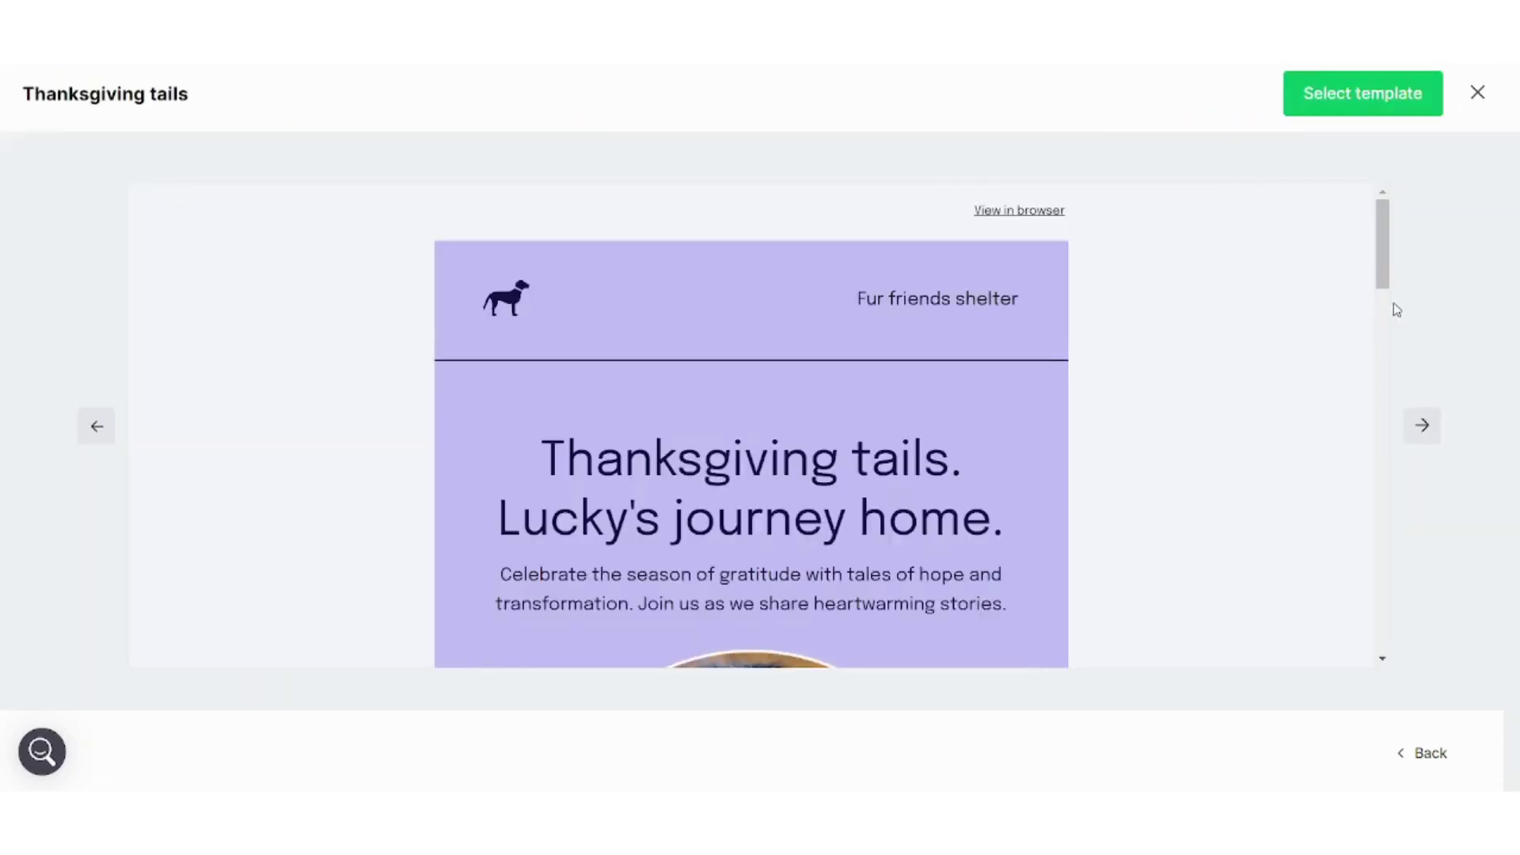
left_click_drag(1376, 266, 1399, 145)
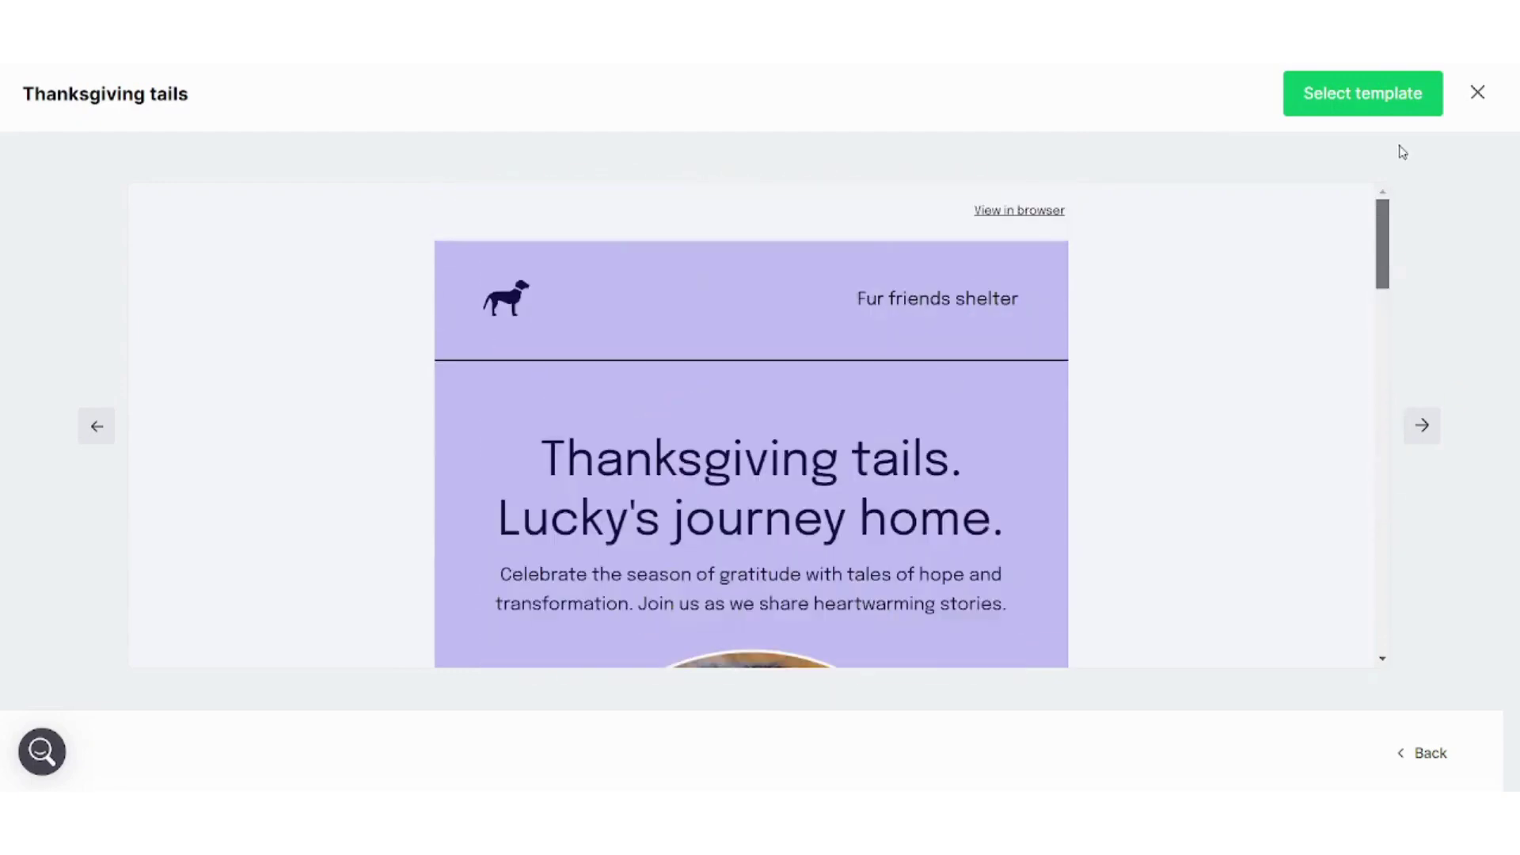
left_click(1374, 109)
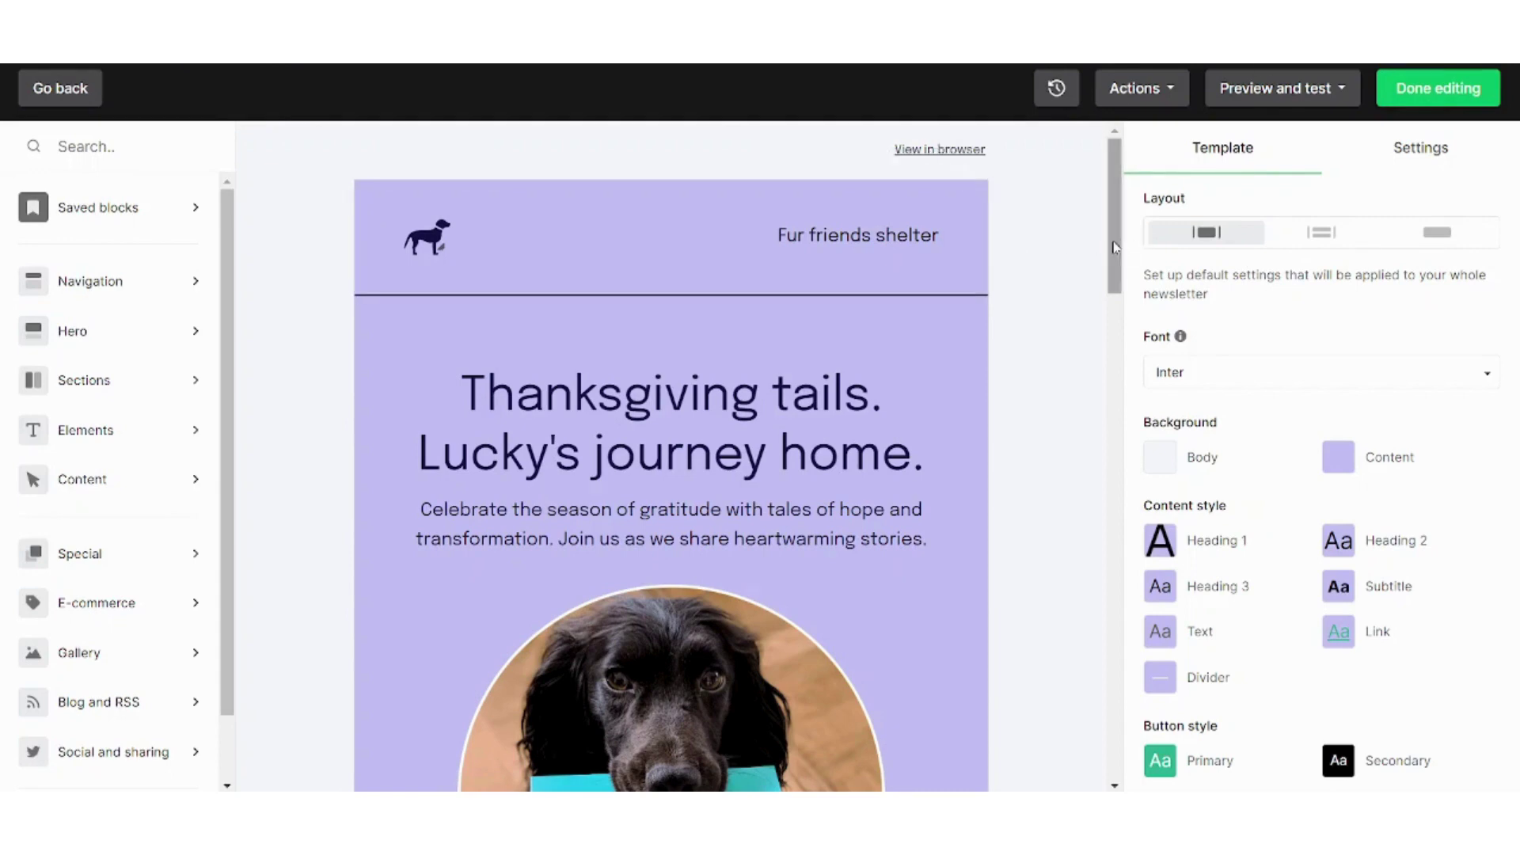
Select the 'Thanksgiving tails. Lucky's journey home.' heading, review the hero settings, then select the dog photo
scroll(1115, 249, "down", 1)
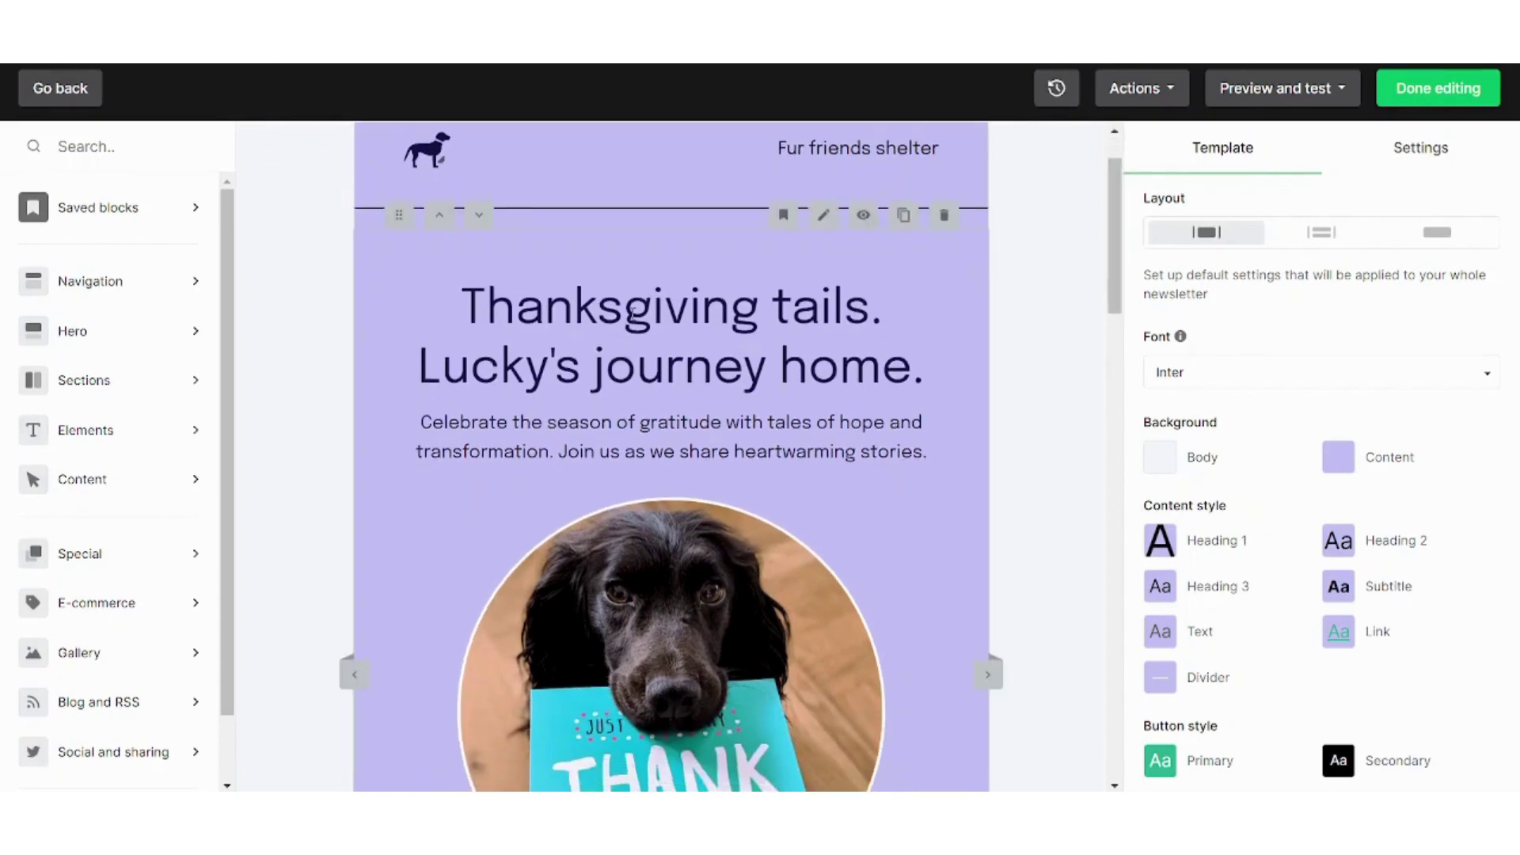
left_click_drag(631, 313, 668, 393)
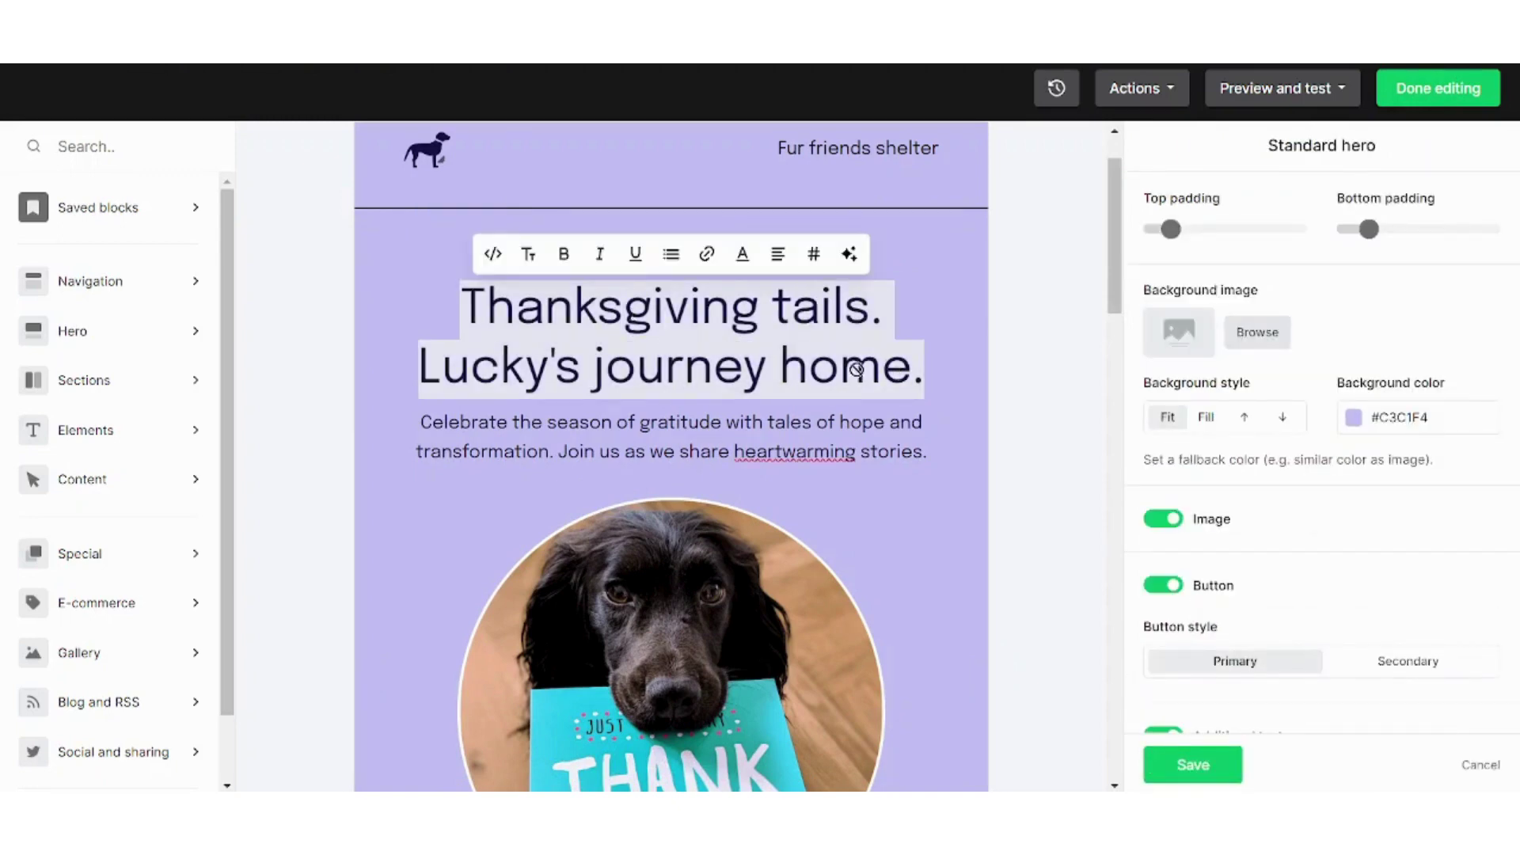
left_click(903, 365)
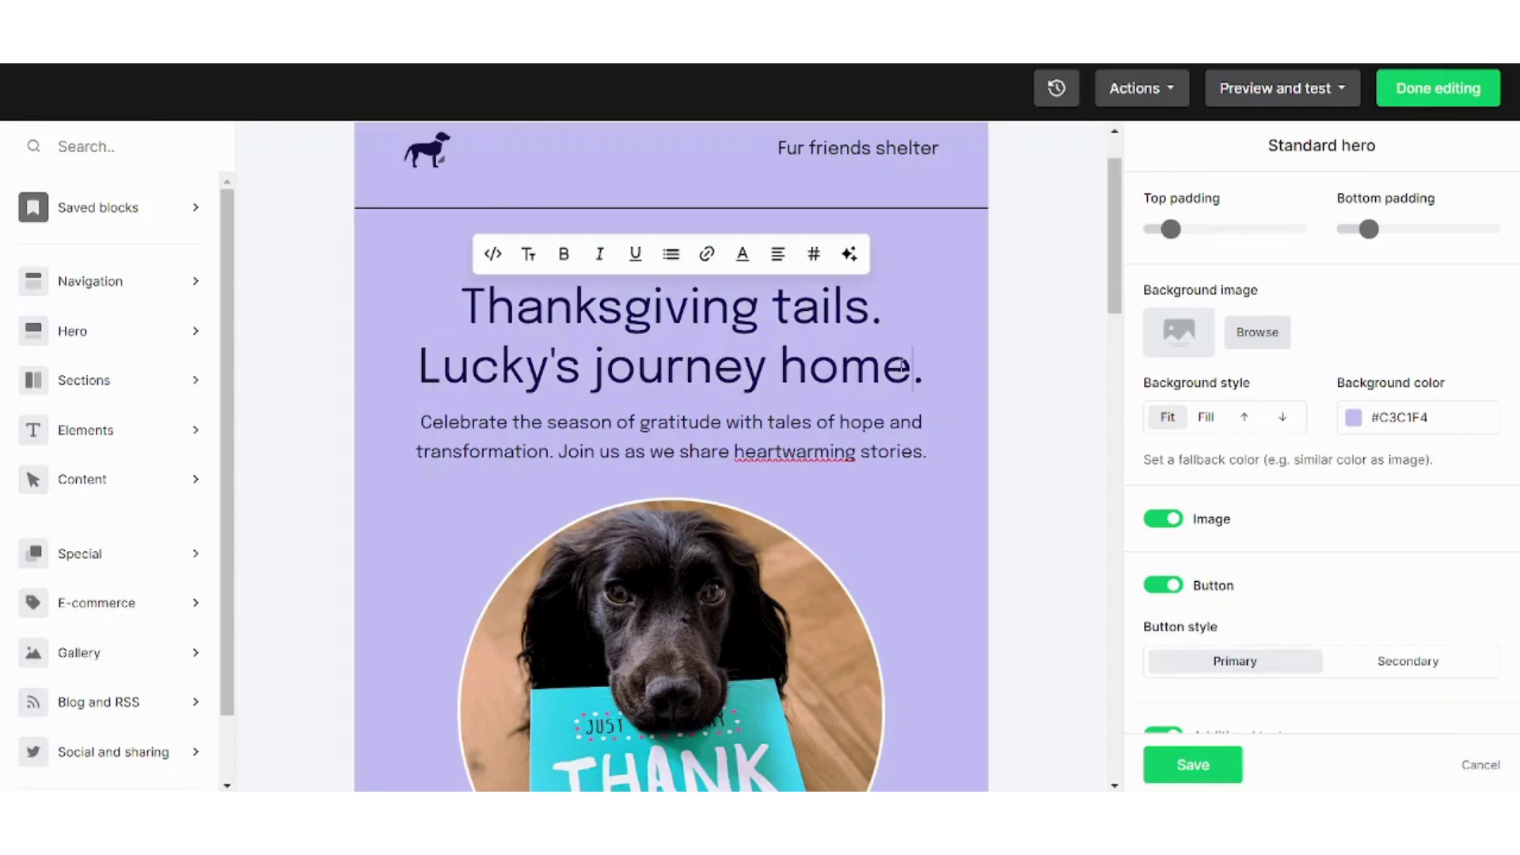
left_click_drag(910, 366, 650, 313)
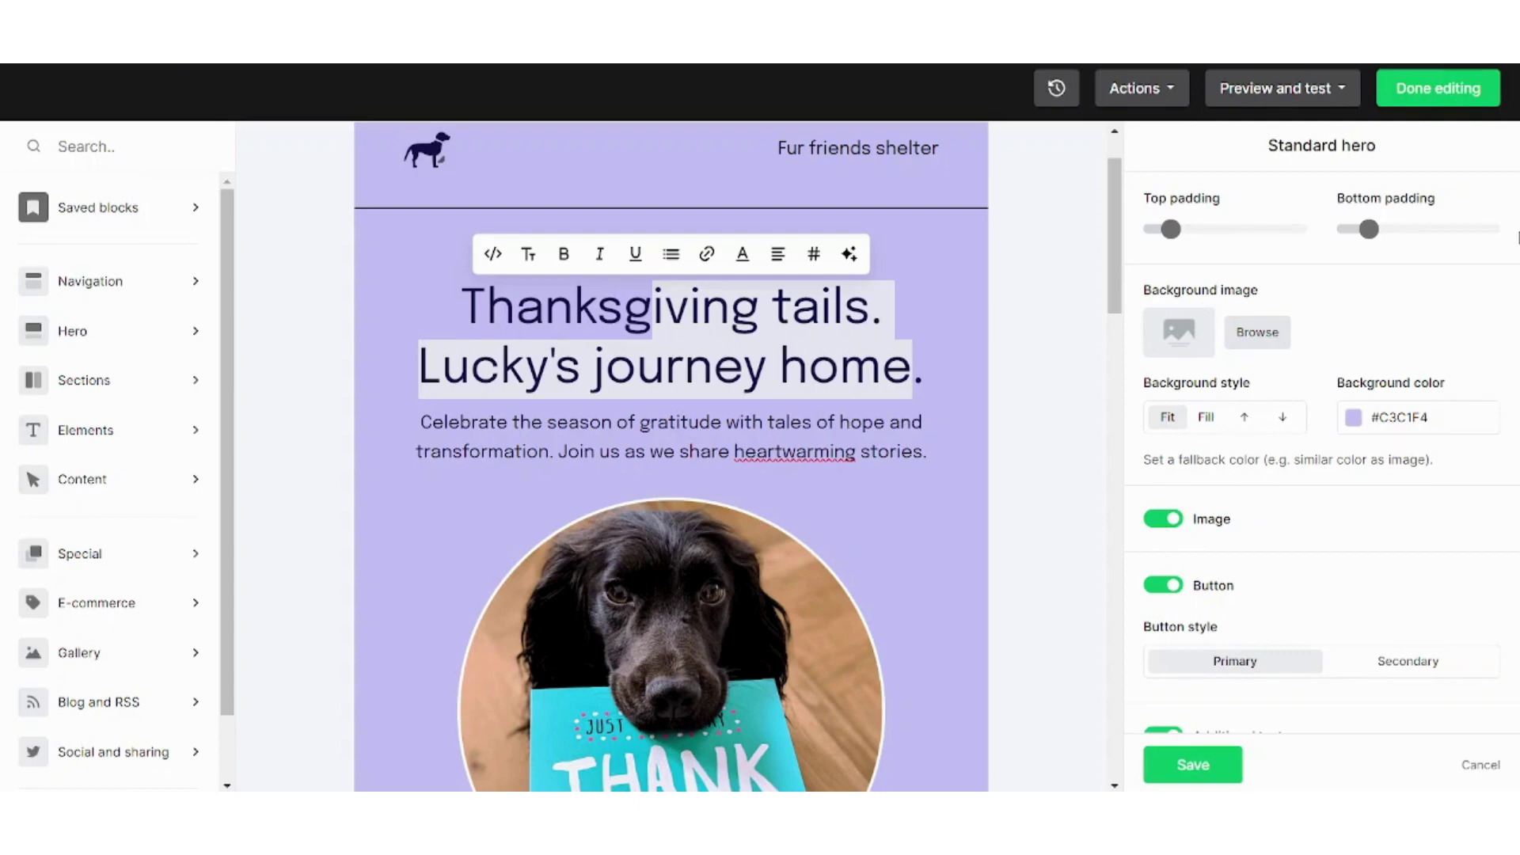
left_click_drag(1517, 236, 1517, 321)
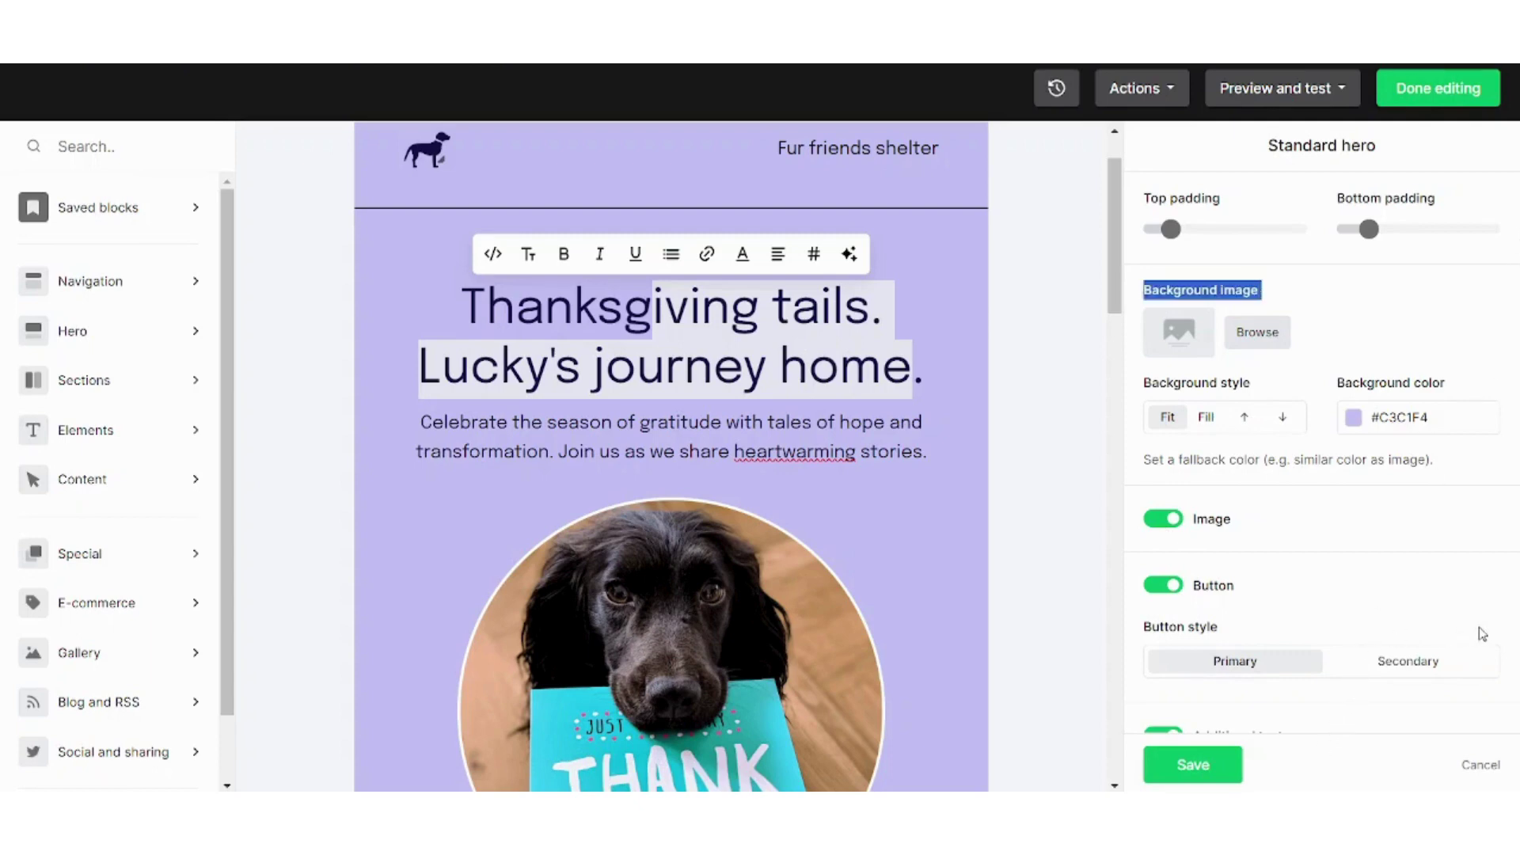
scroll(1487, 628, "down", 5)
scroll(1487, 628, "up", 2)
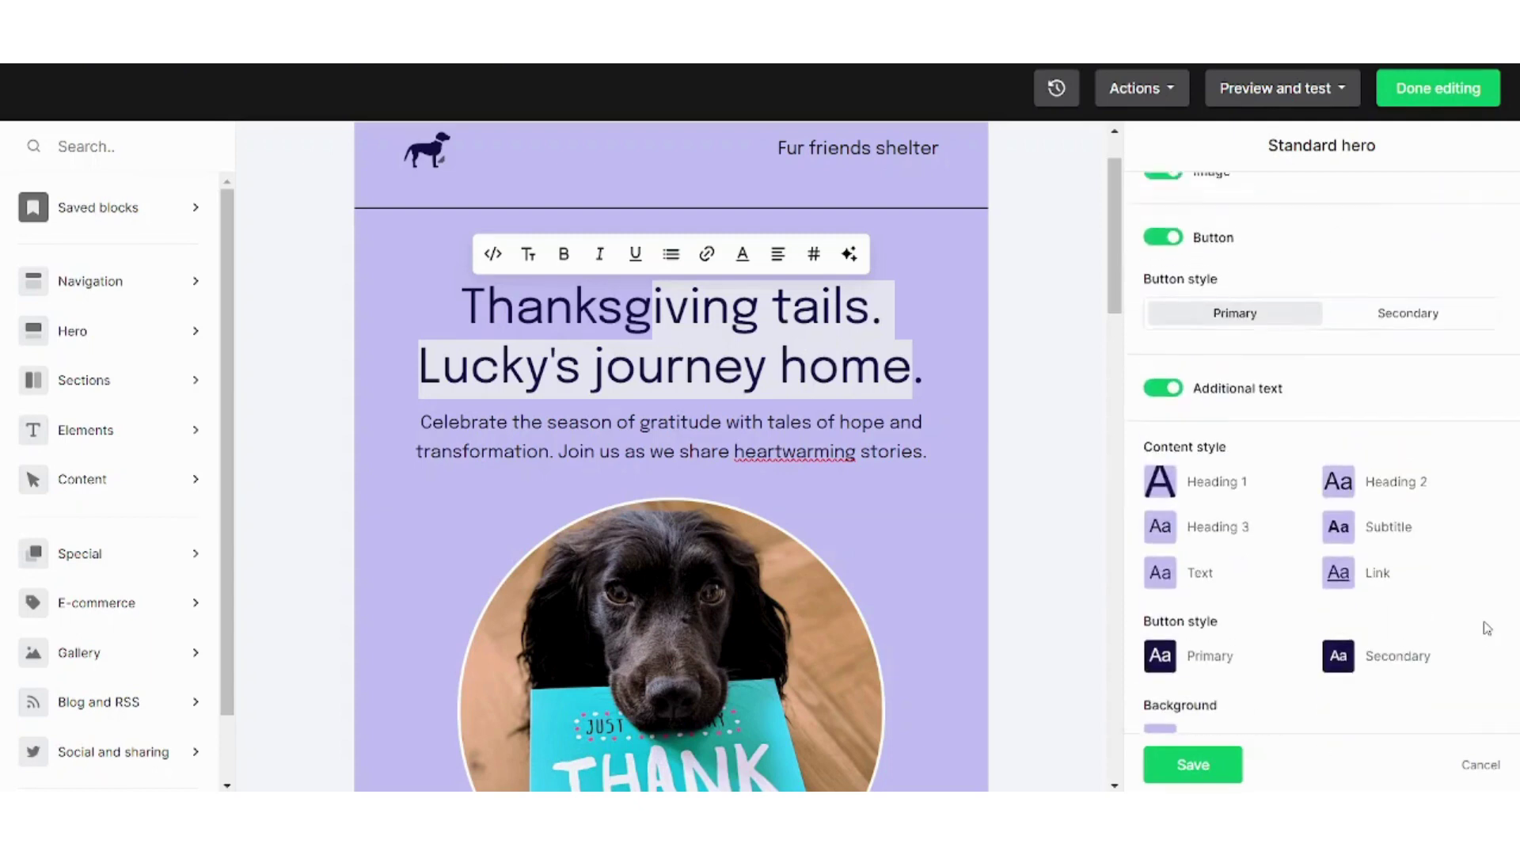
scroll(1486, 628, "down", 3)
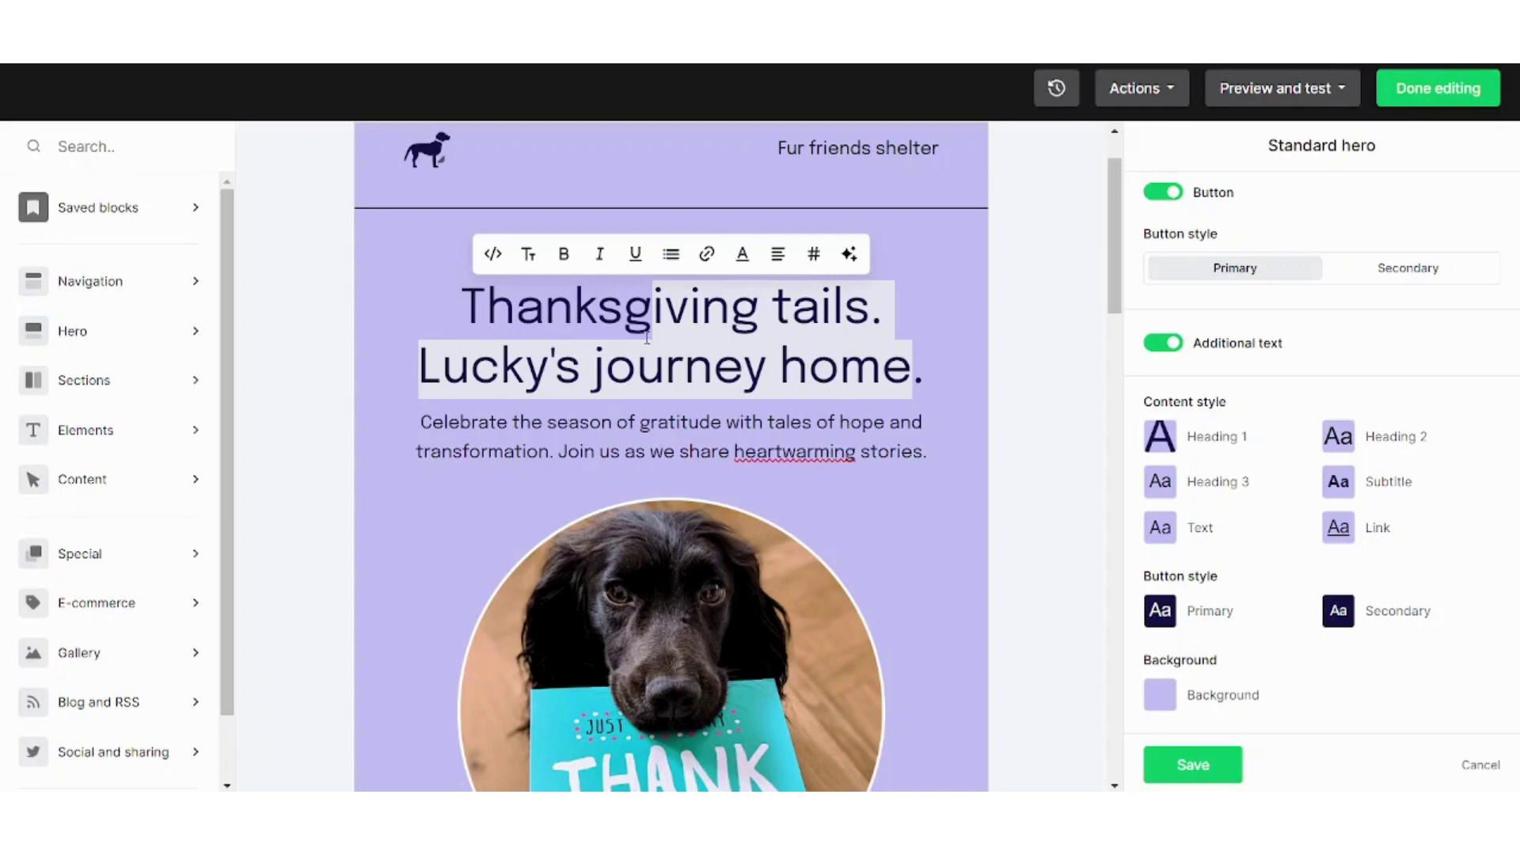
left_click(672, 591)
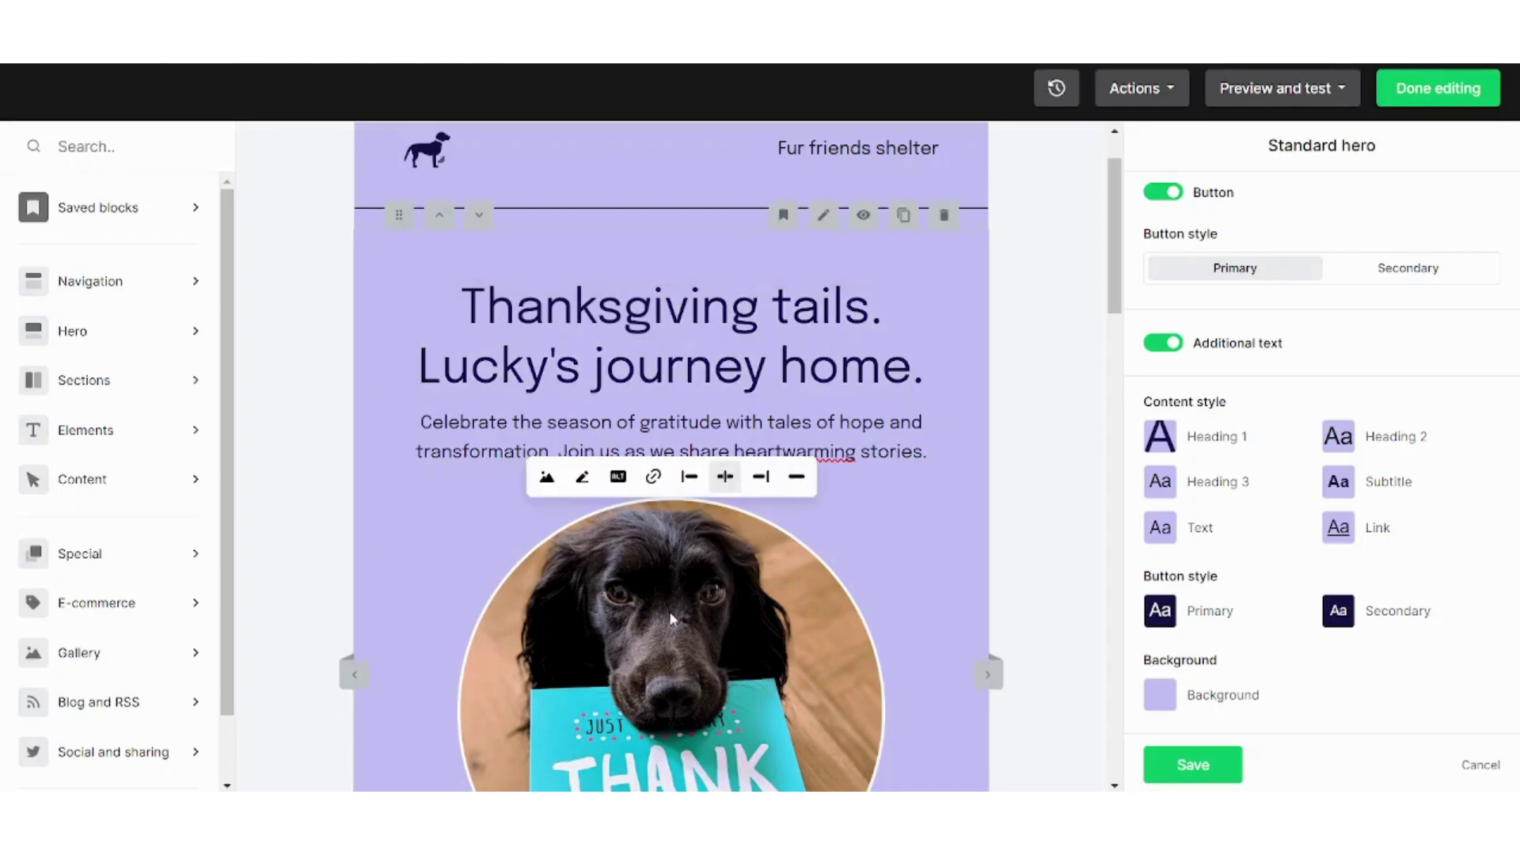
Upload biggest_oil_and_gas_companies.jpg and insert it in place of the hero dog photo
left_click(549, 481)
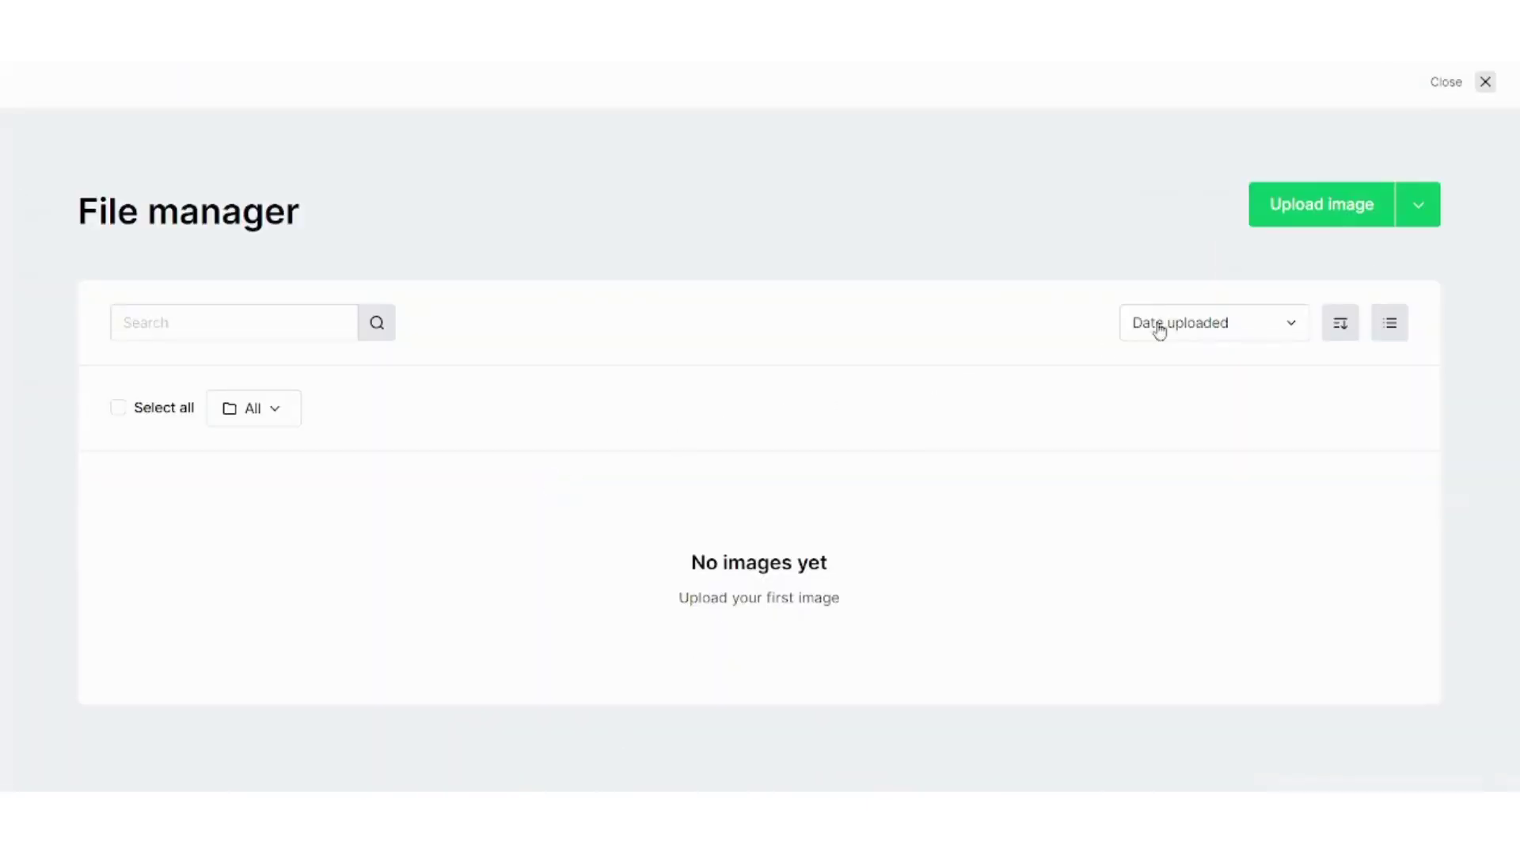
left_click(1428, 195)
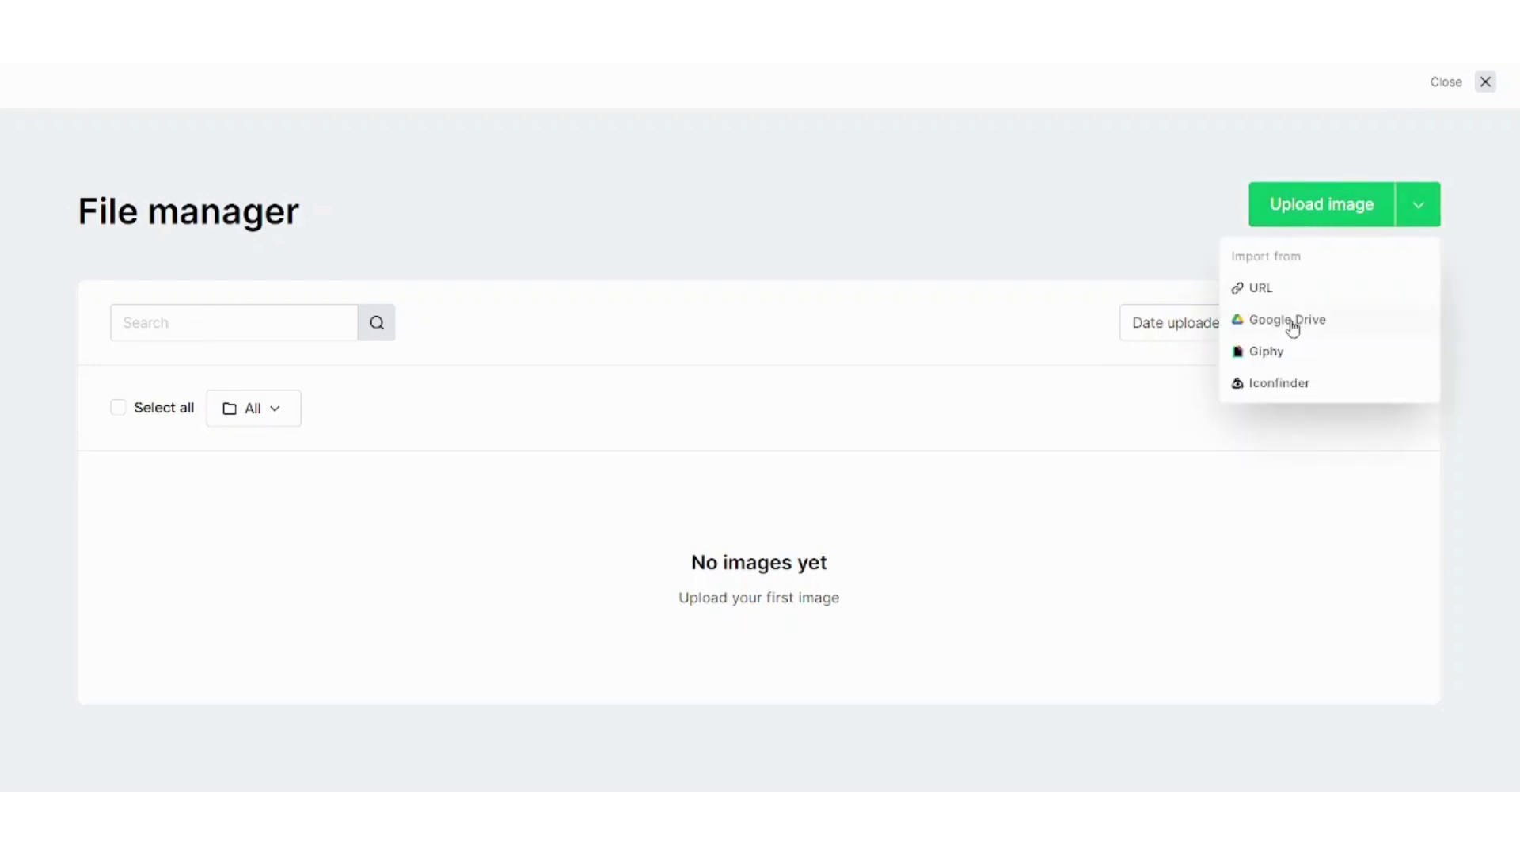
left_click(1304, 218)
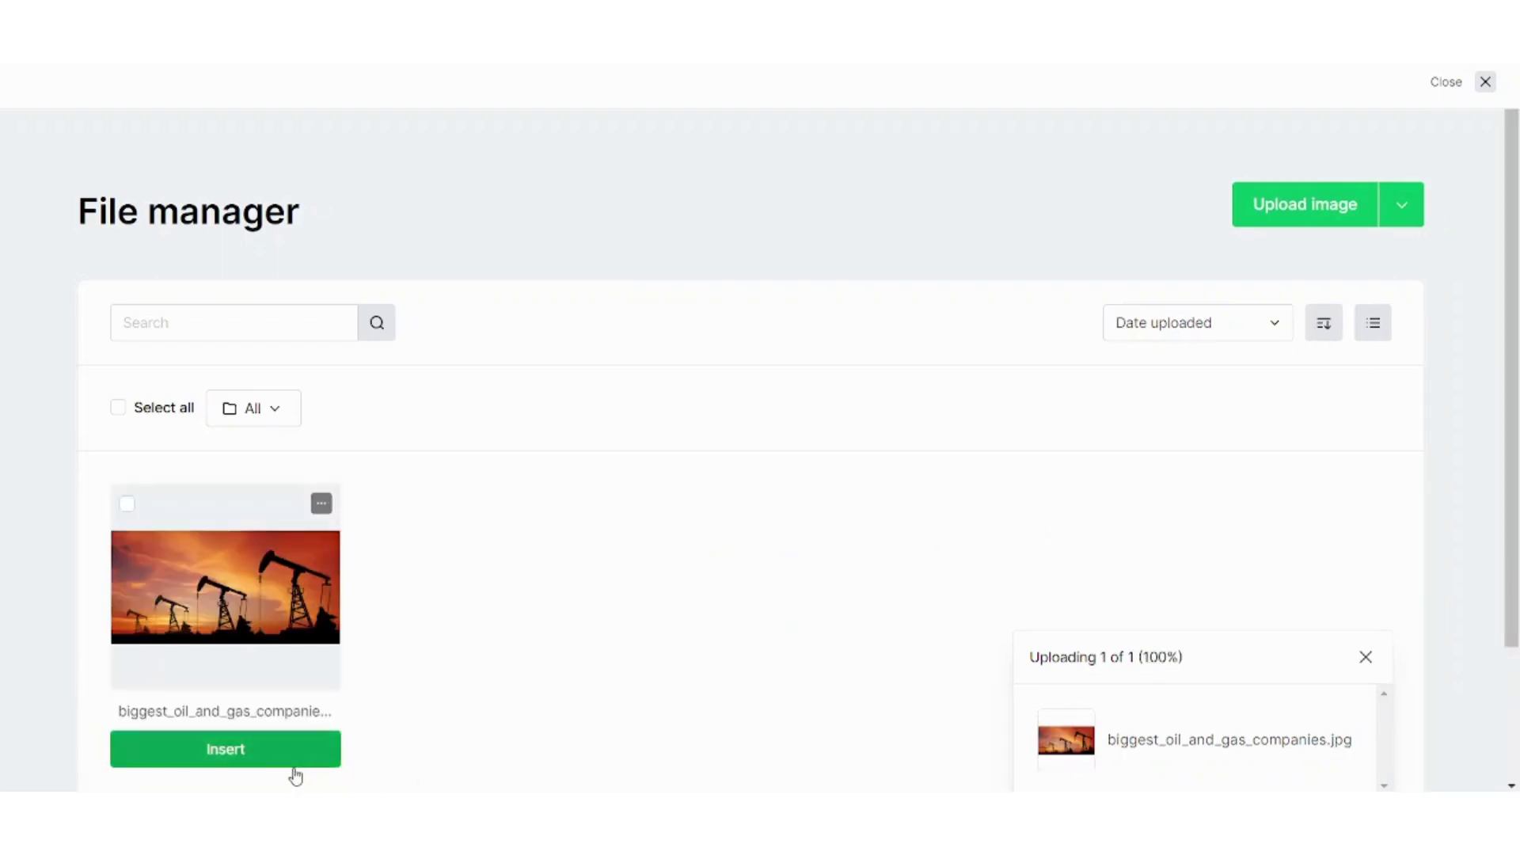
left_click(293, 765)
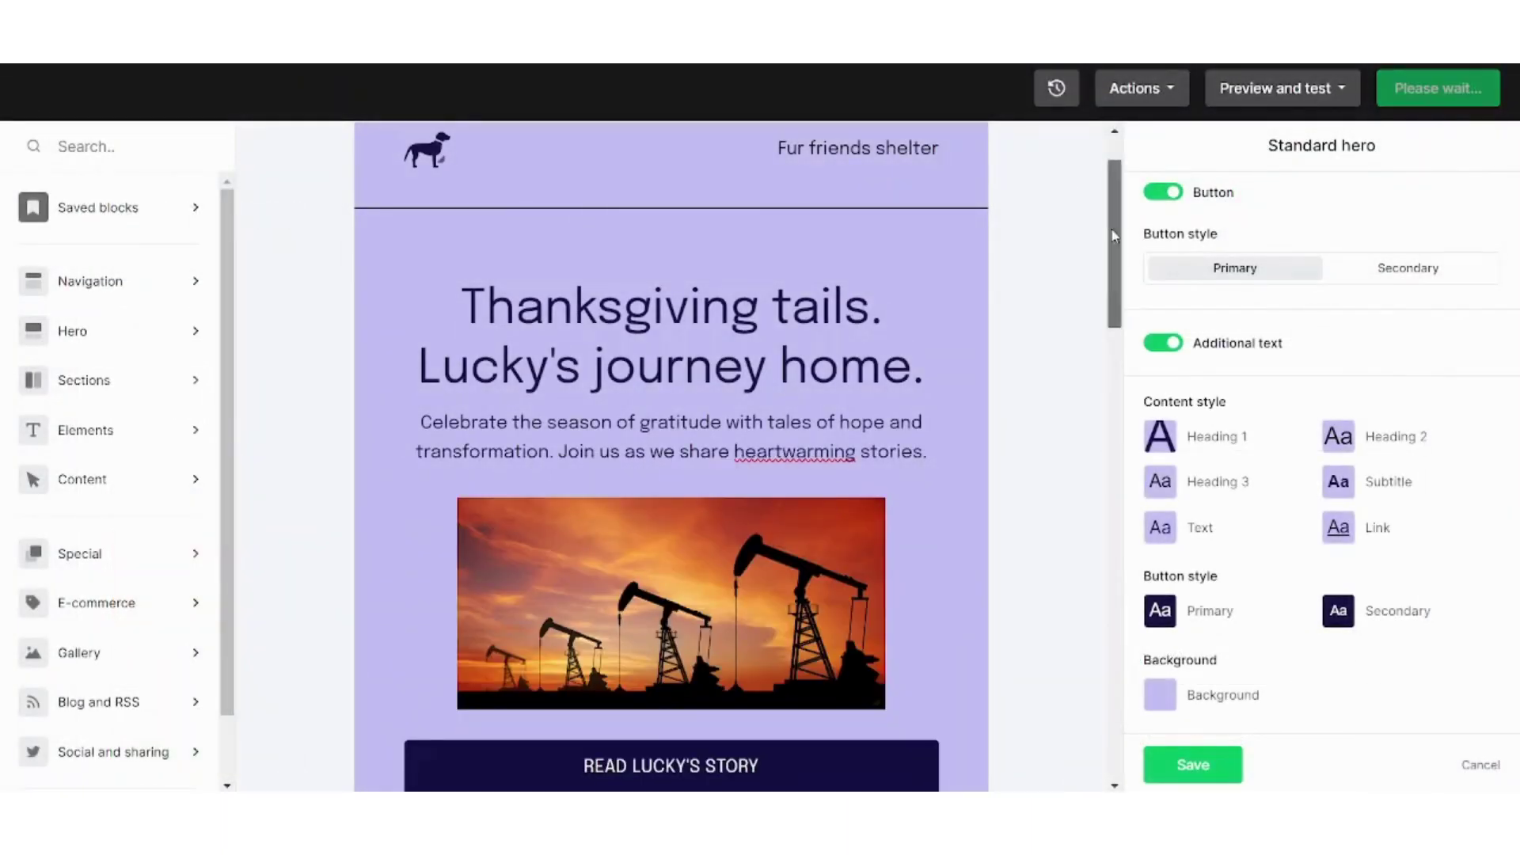
Drag a Navigation Logo block onto the email just under the Fur friends shelter header
scroll(1113, 235, "down", 8)
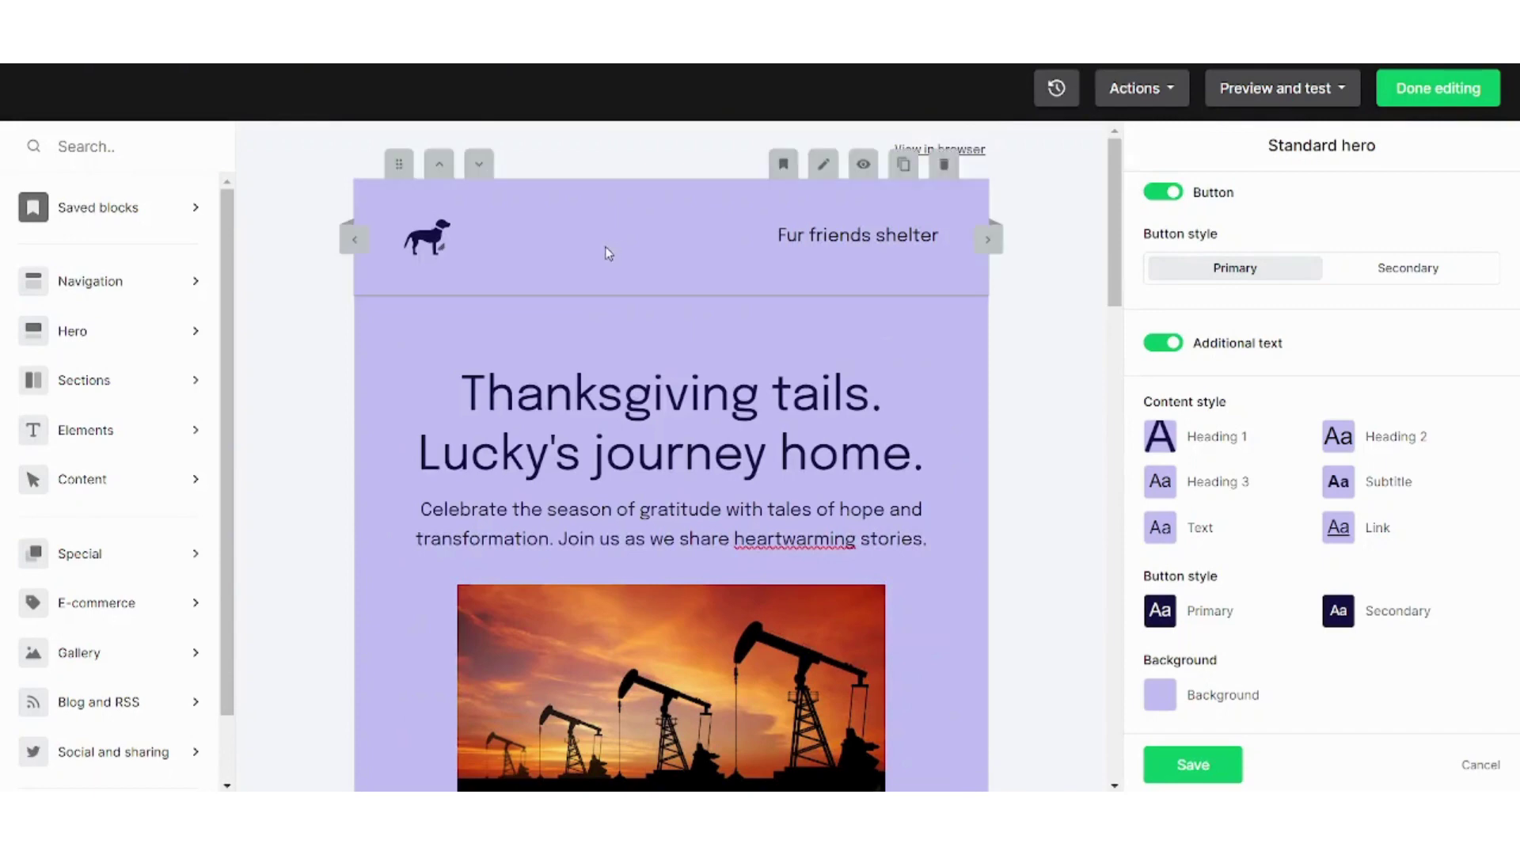
double_click(886, 235)
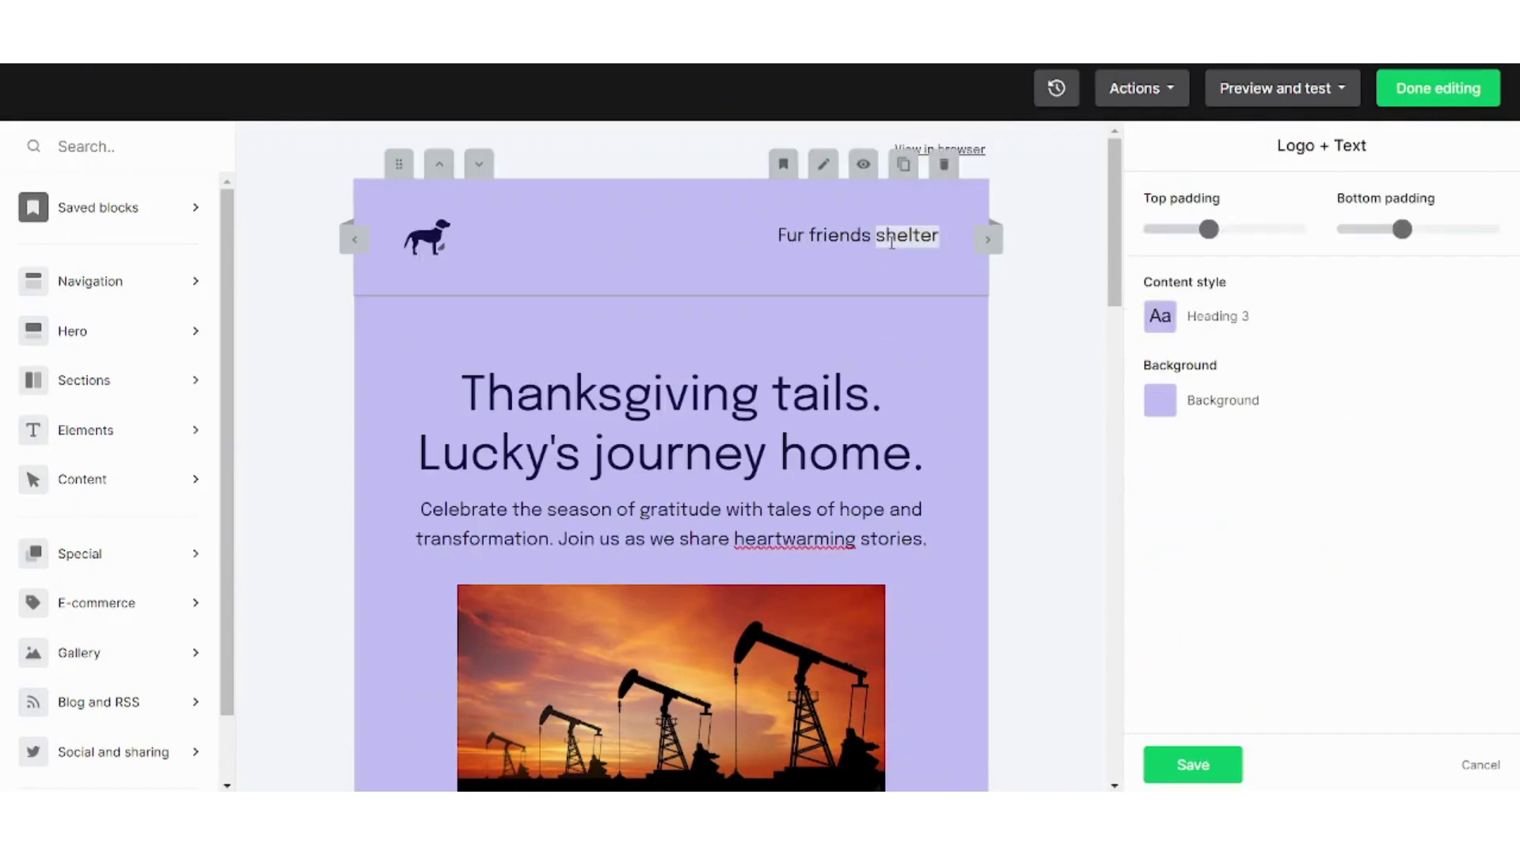
mouse_move(1143, 231)
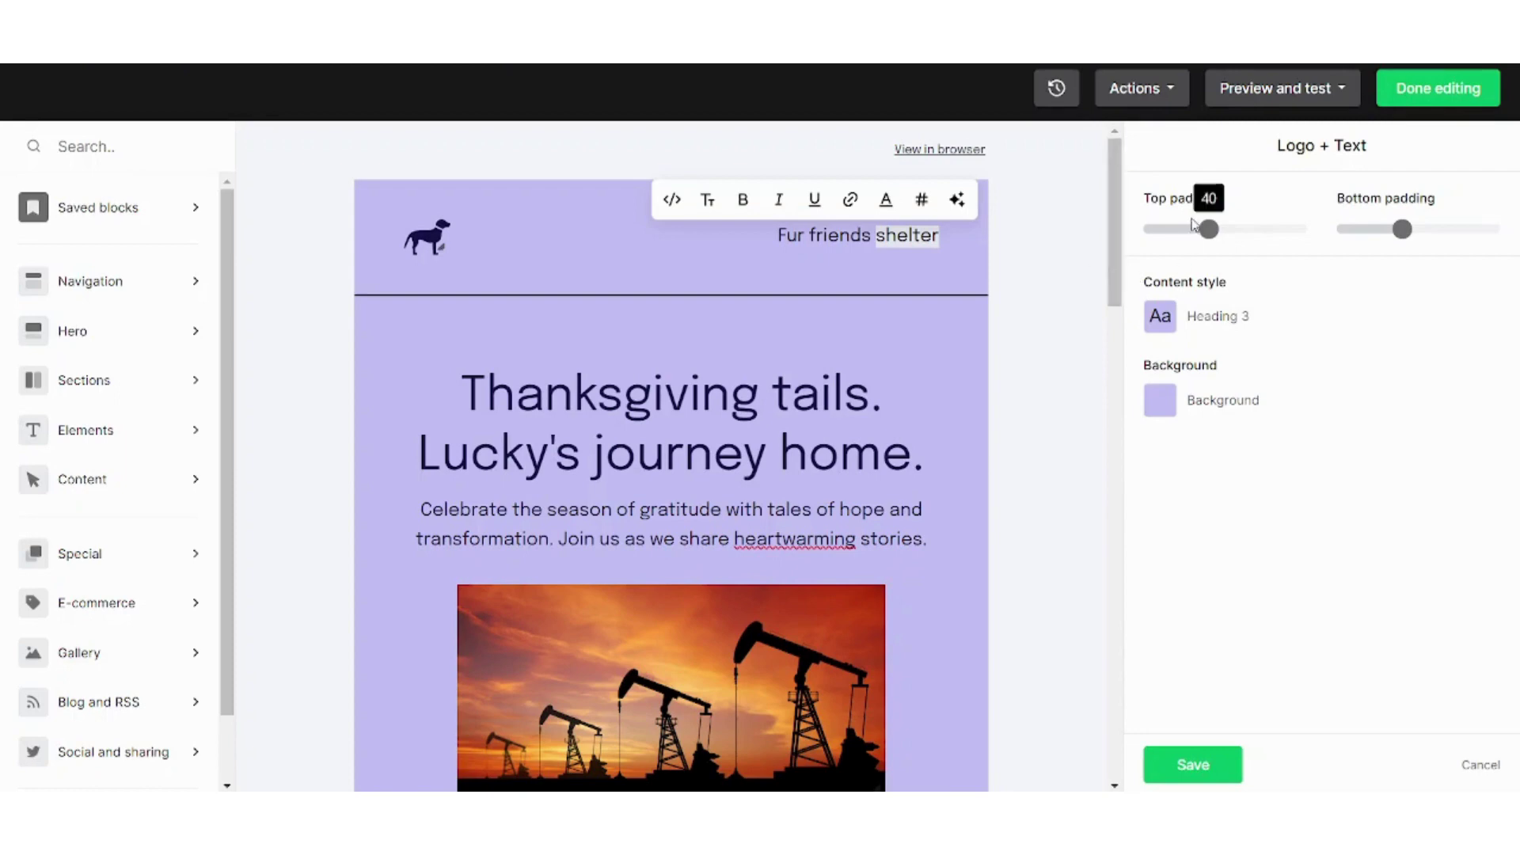
left_click(1031, 269)
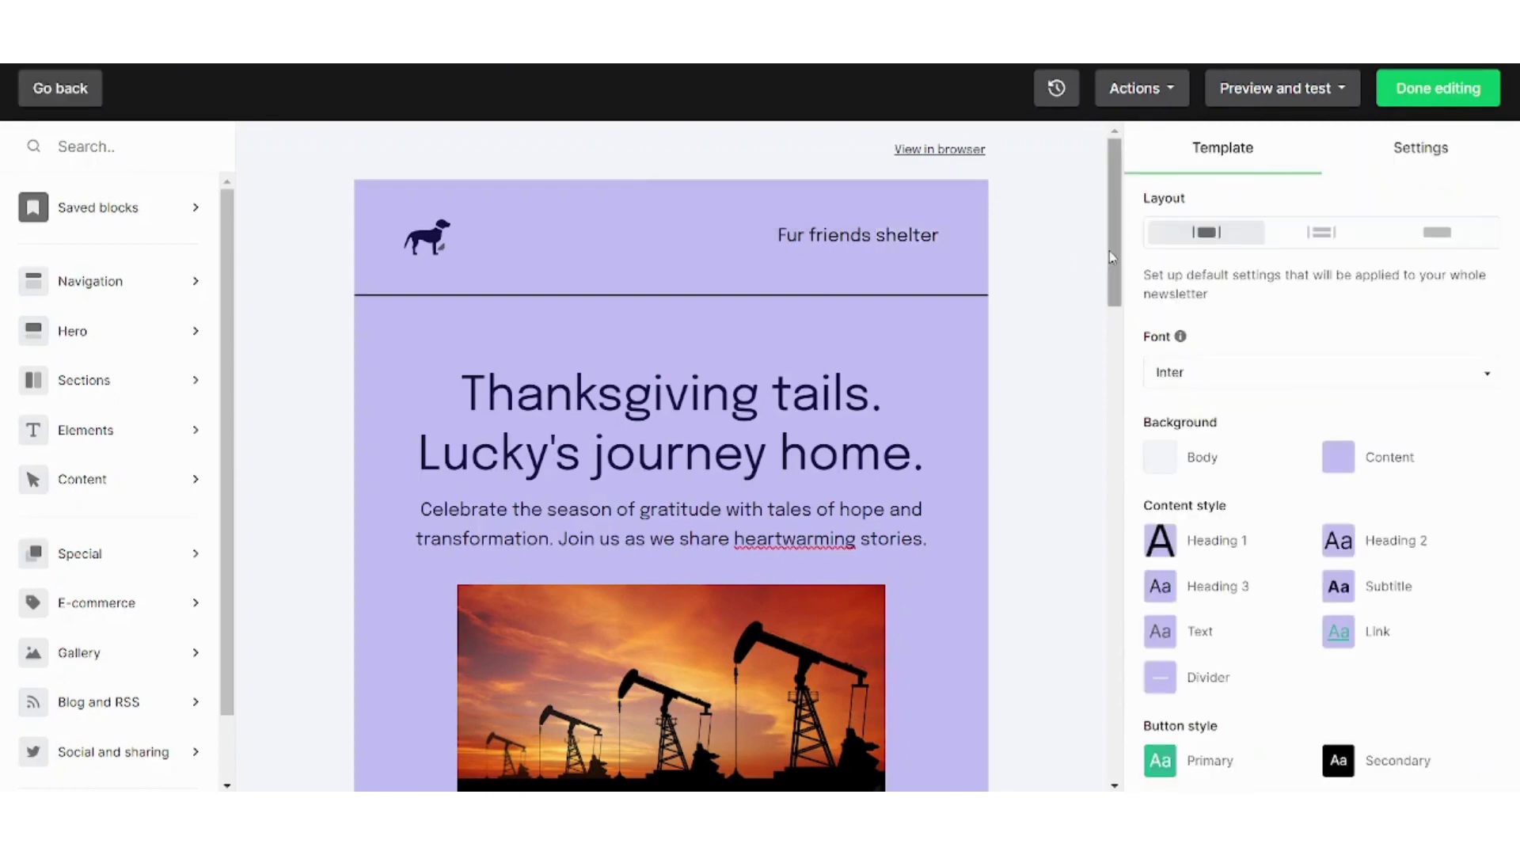
left_click_drag(1109, 250, 1139, 288)
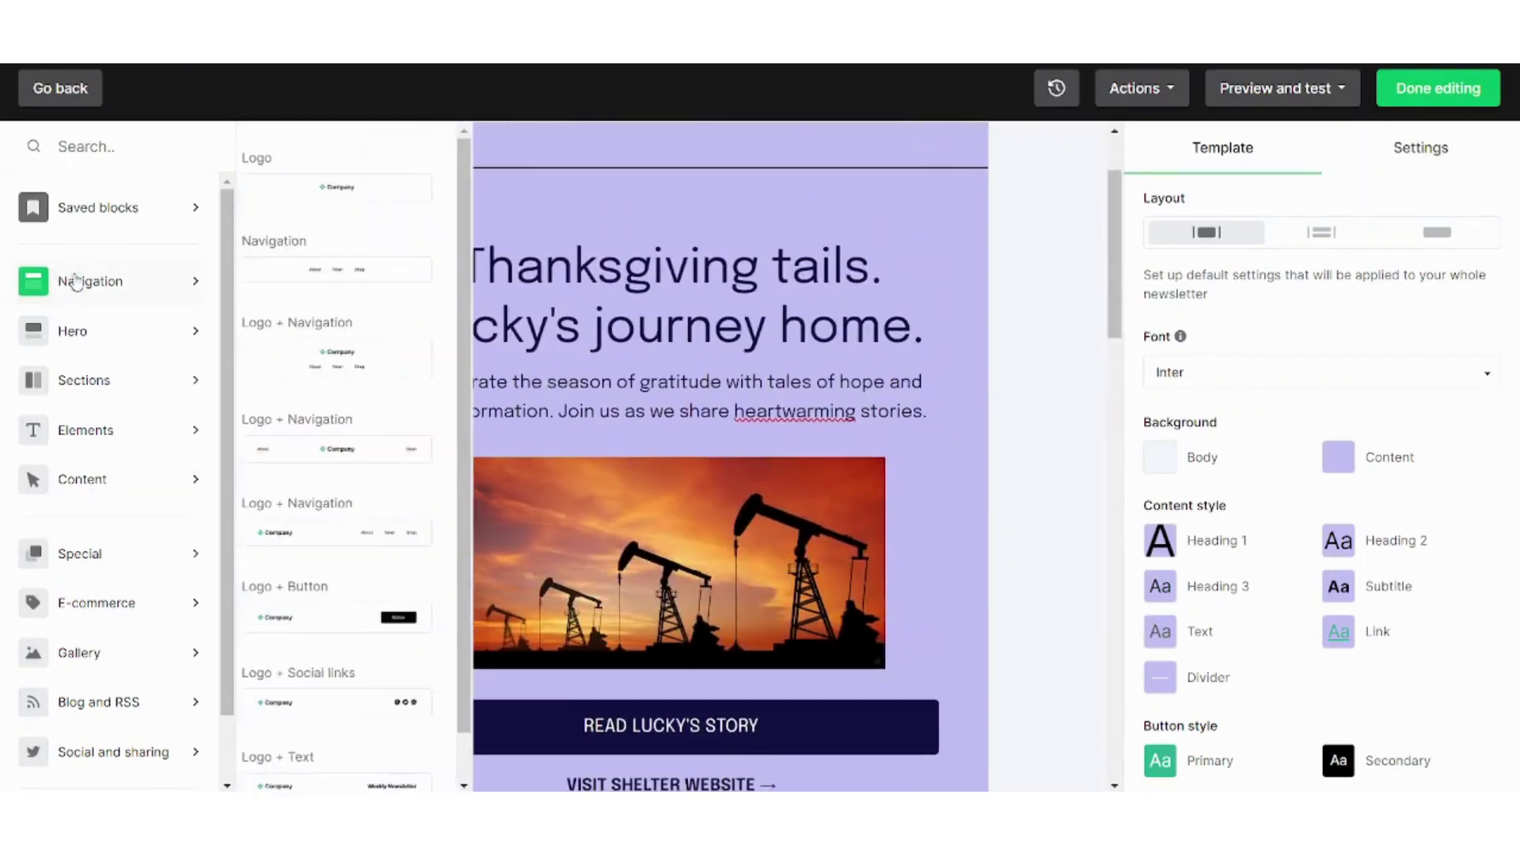
mouse_move(114, 210)
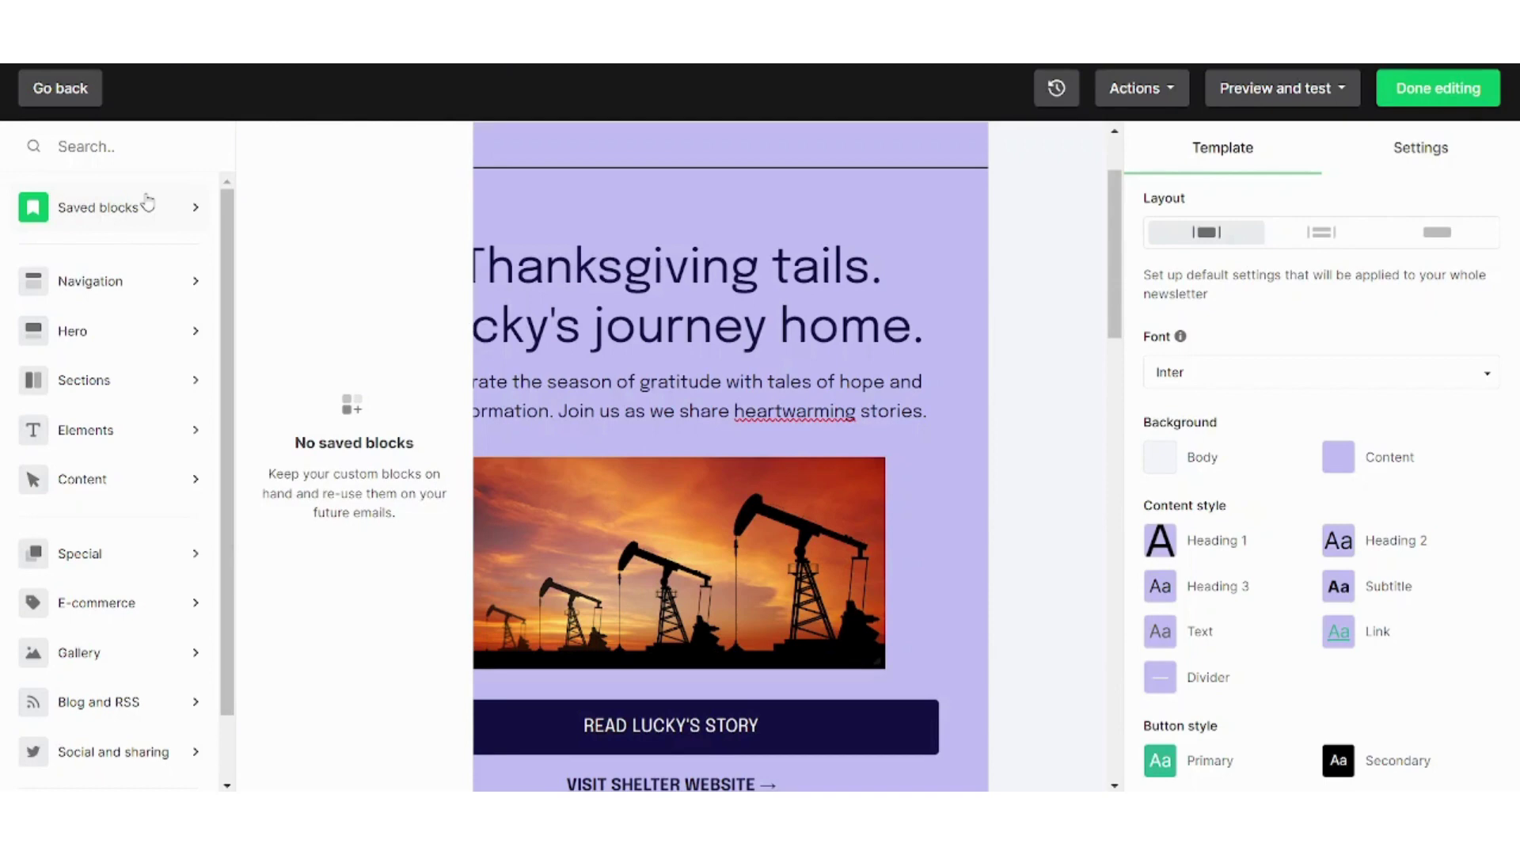
mouse_move(160, 286)
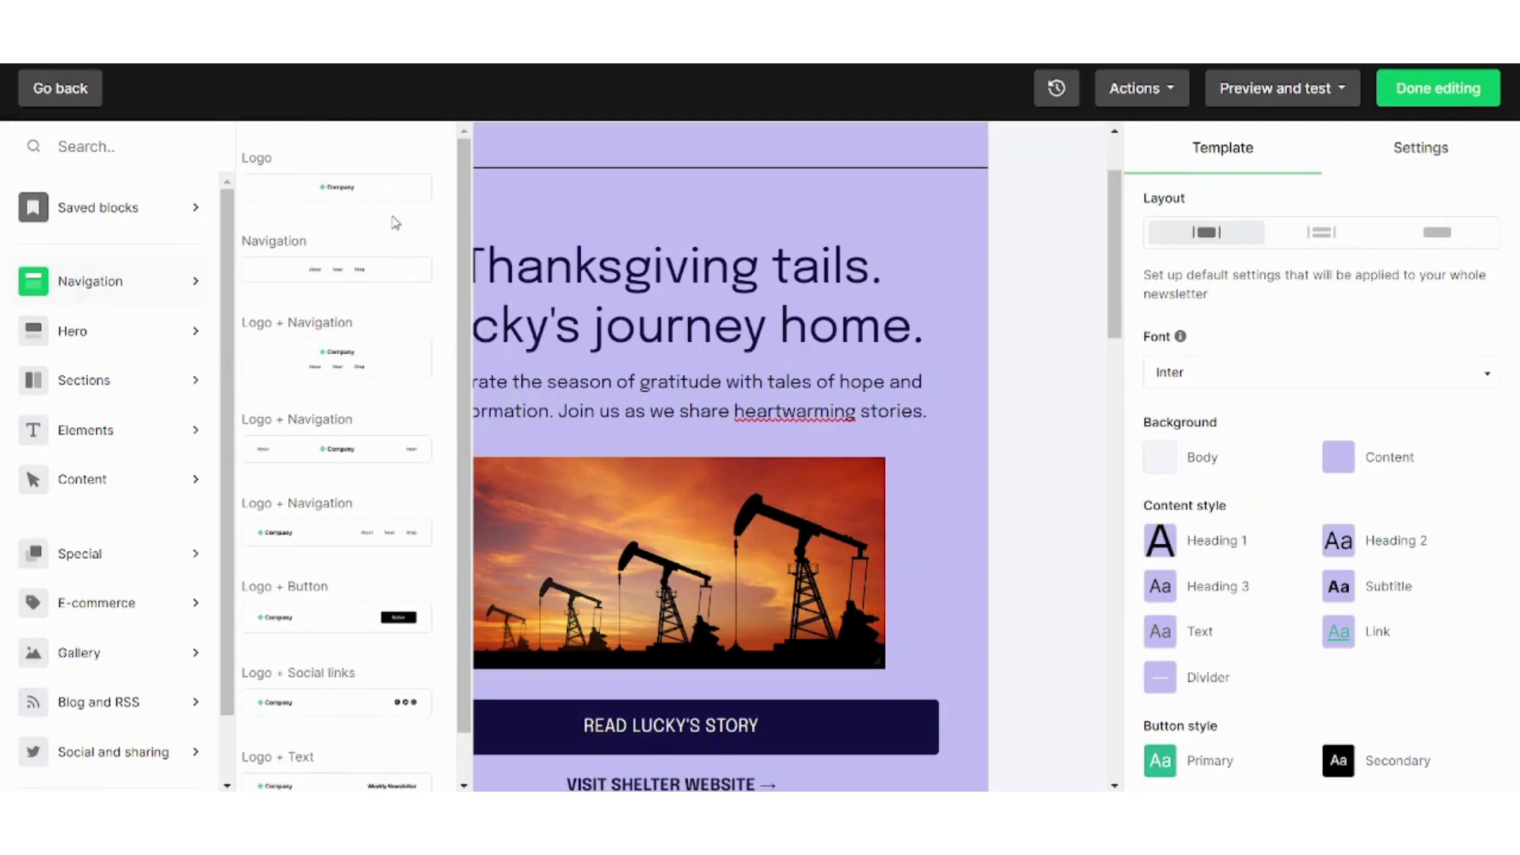
left_click_drag(380, 198, 507, 360)
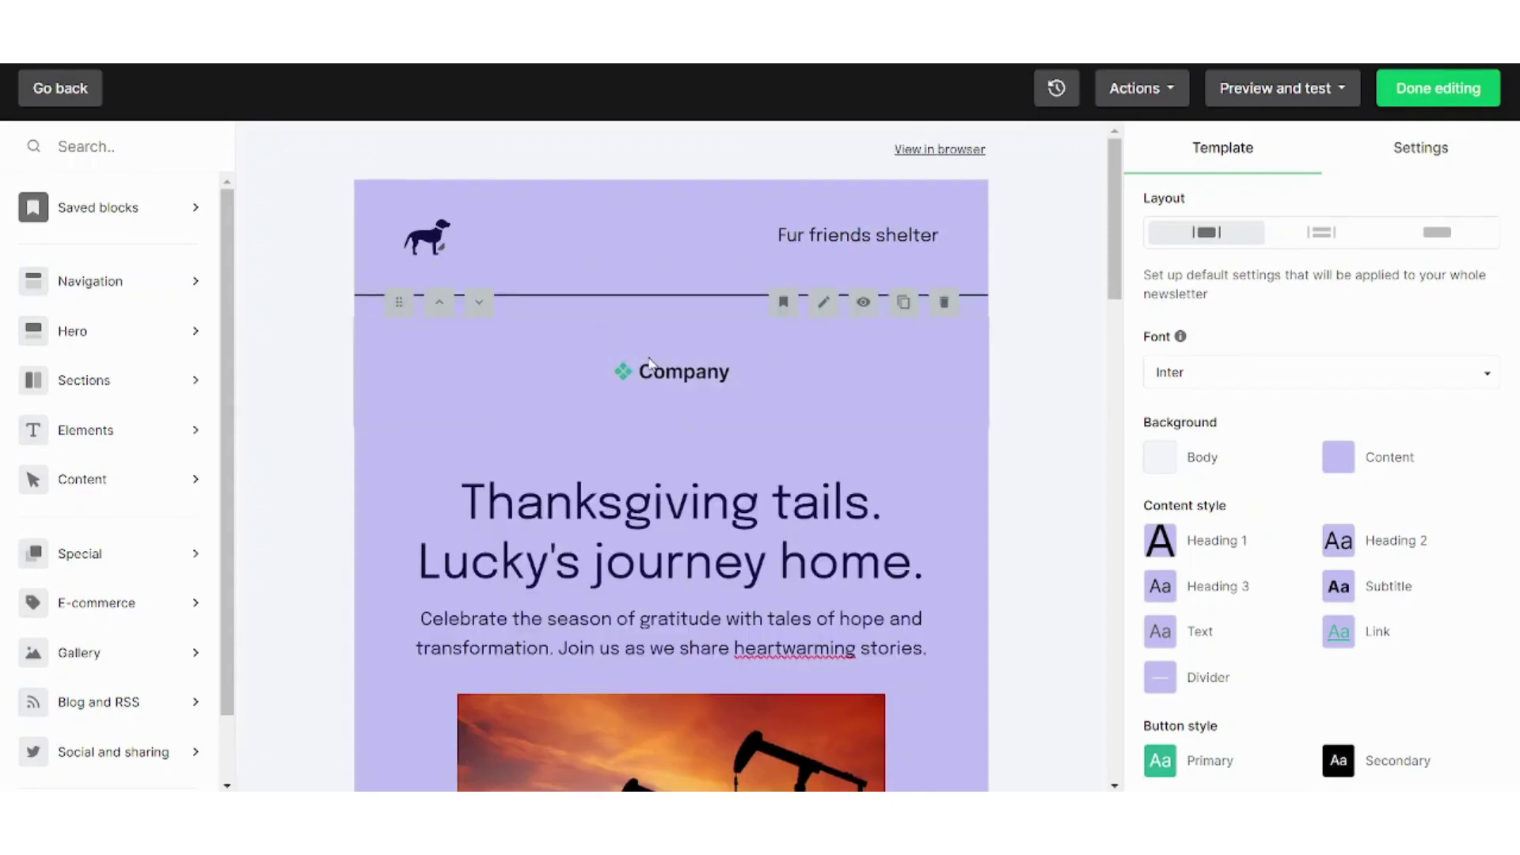
Replace the placeholder Company logo with the uploaded download.png droplet image
left_click(650, 366)
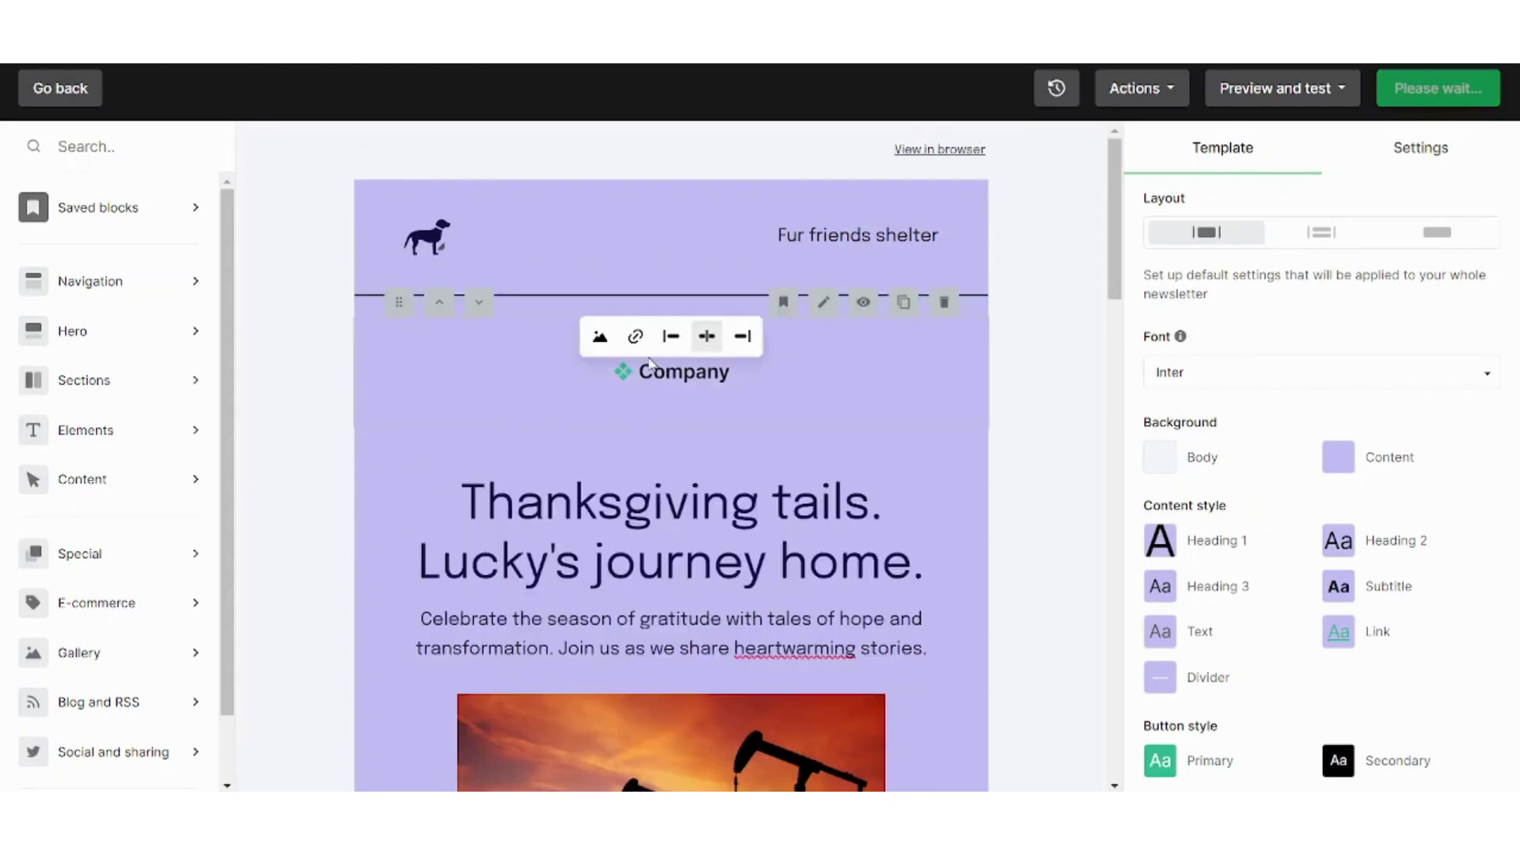
left_click(602, 339)
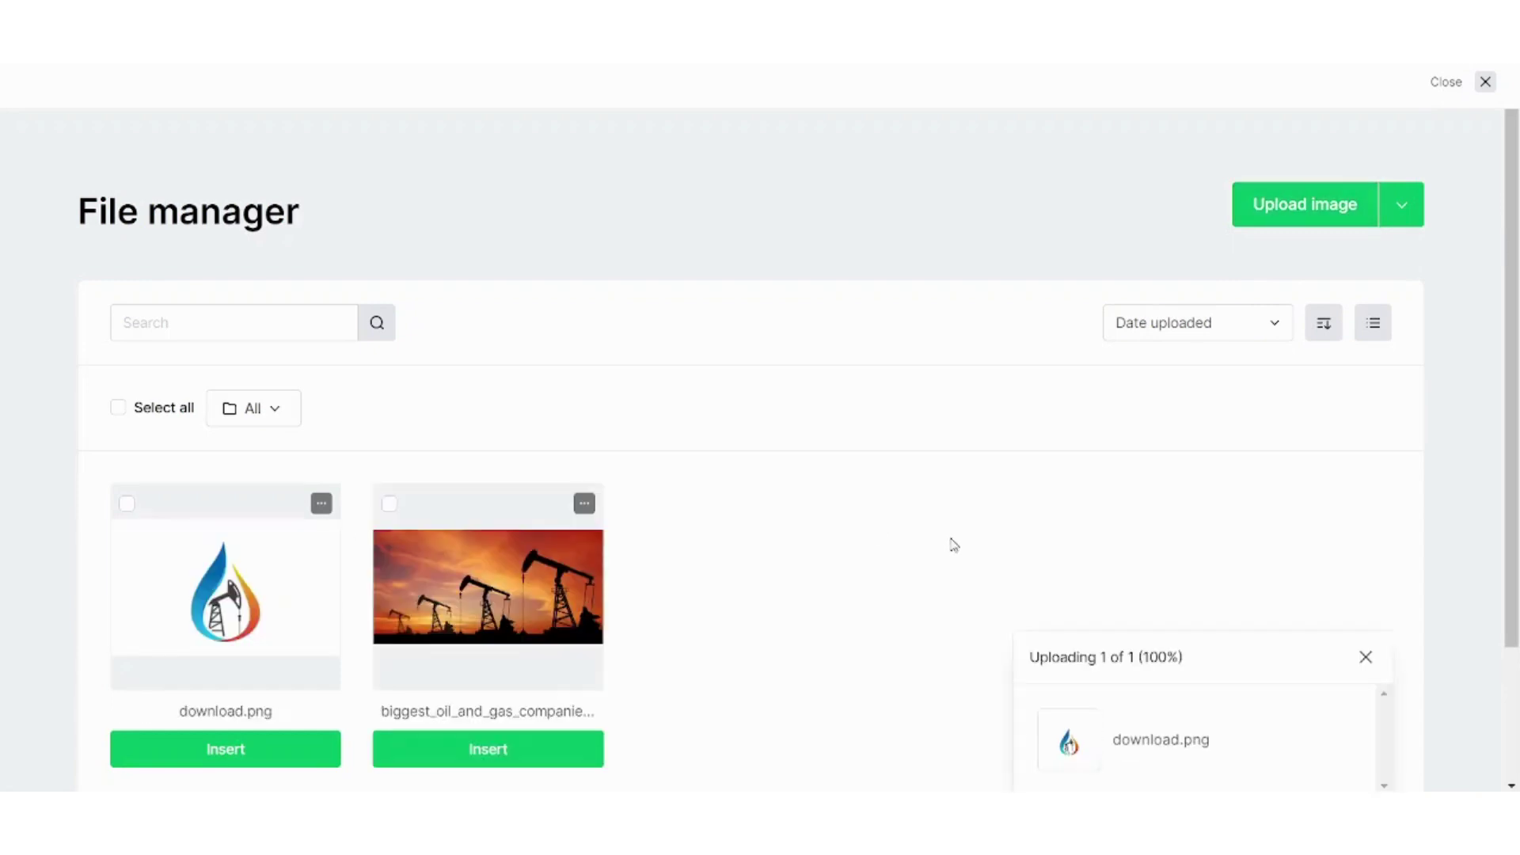
left_click(287, 753)
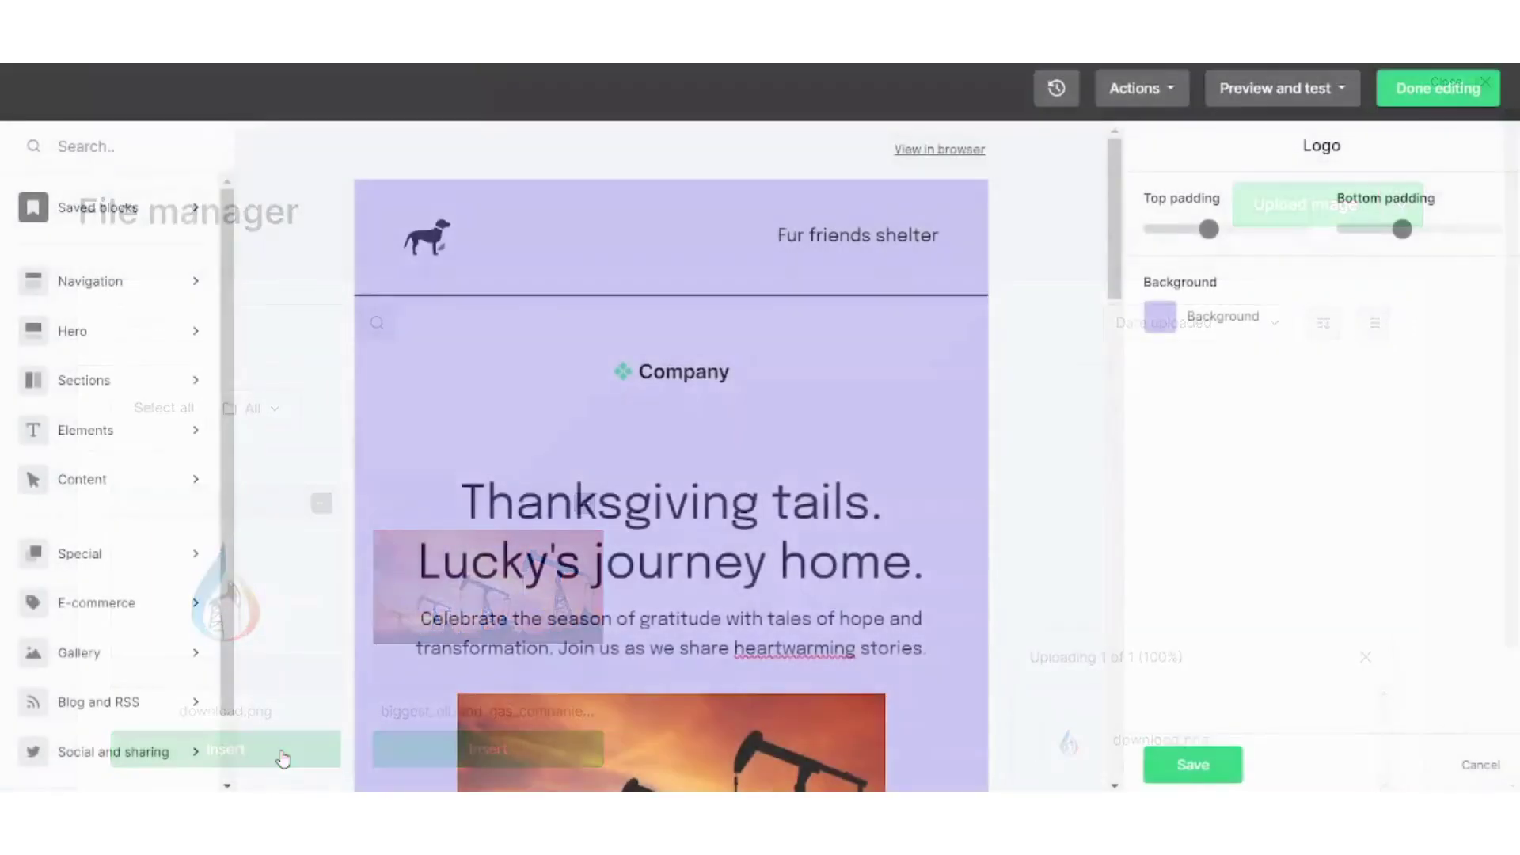
left_click(696, 392)
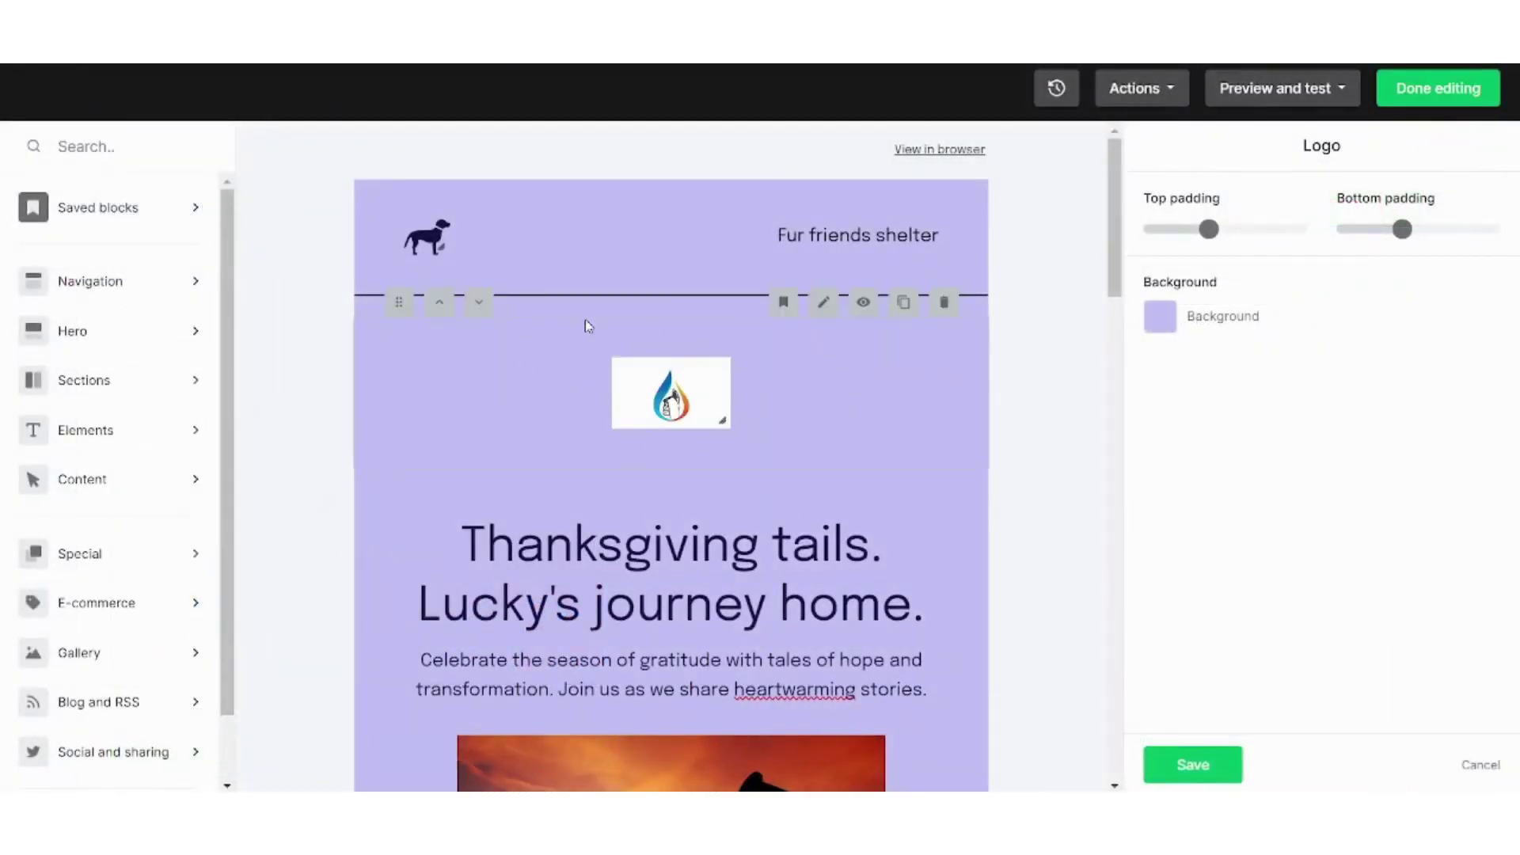
Browse the block categories, from Hero and Navigation through Gallery, Social and Footer
left_click(111, 281)
left_click(170, 331)
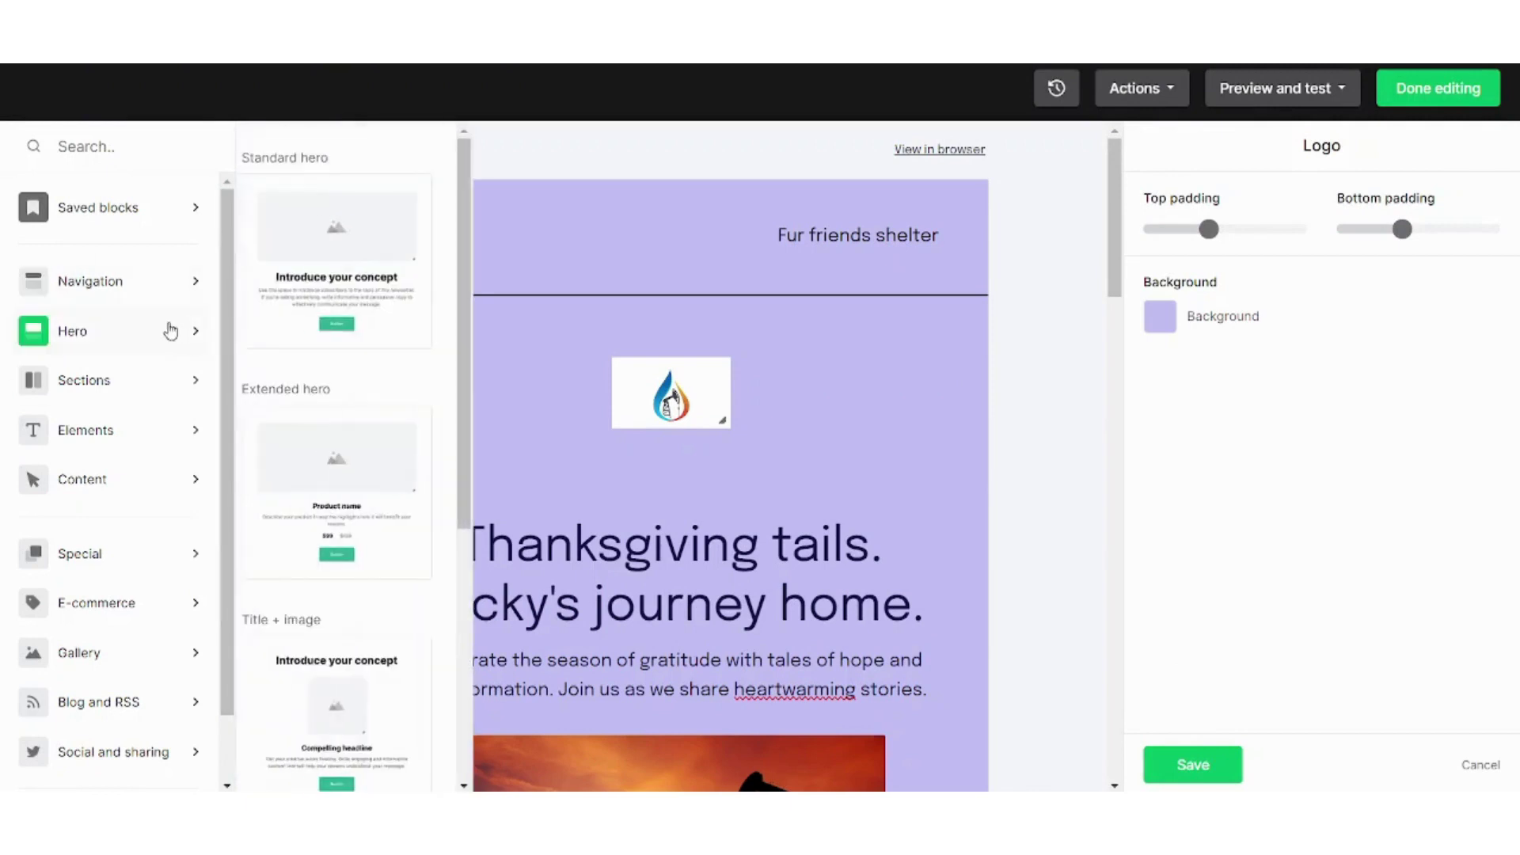
left_click(151, 285)
left_click(164, 341)
left_click(169, 380)
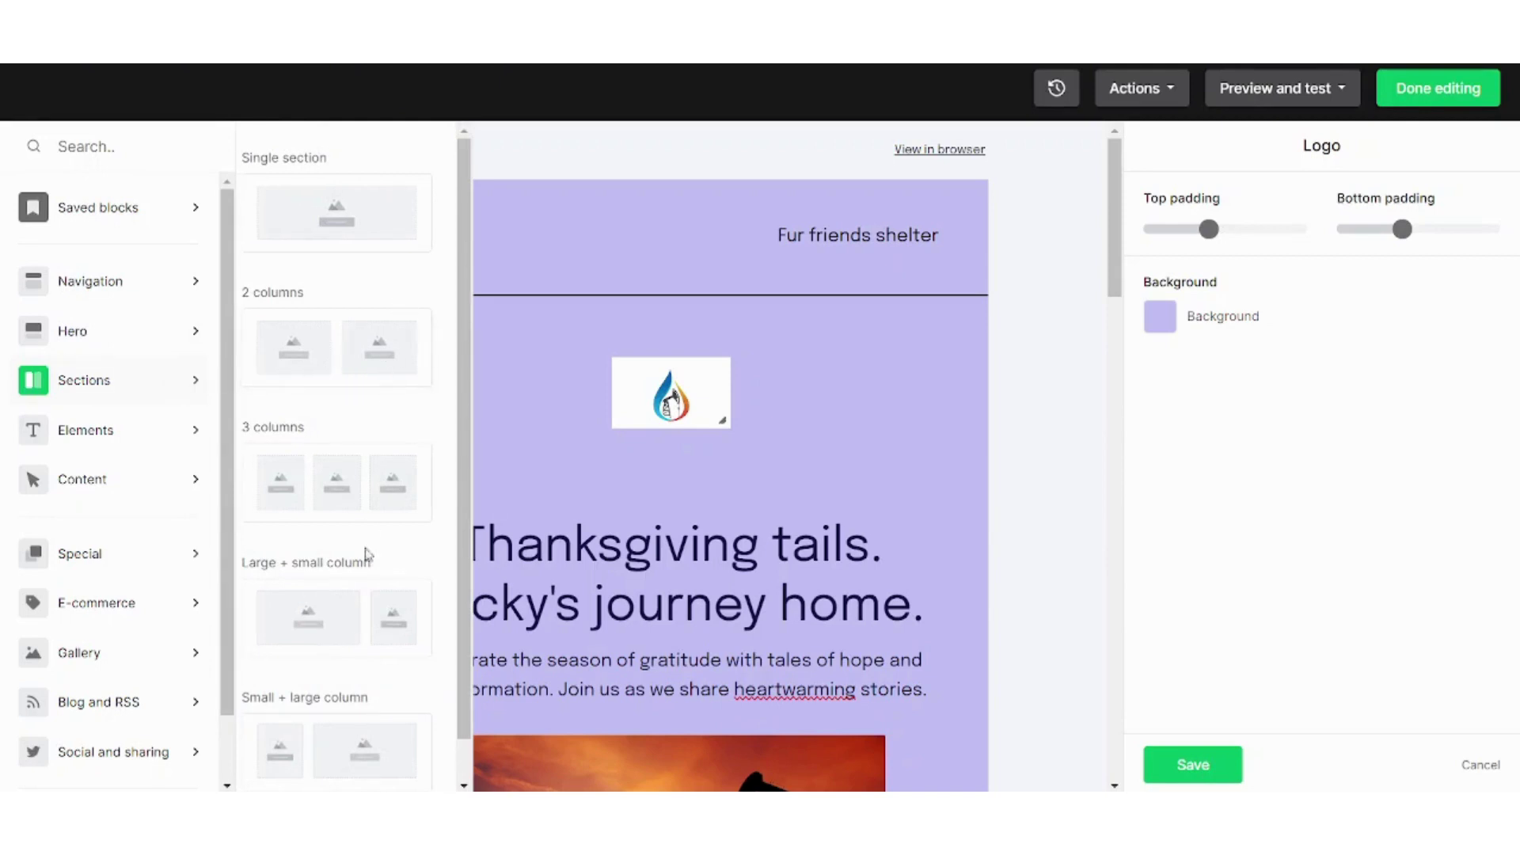
left_click(63, 427)
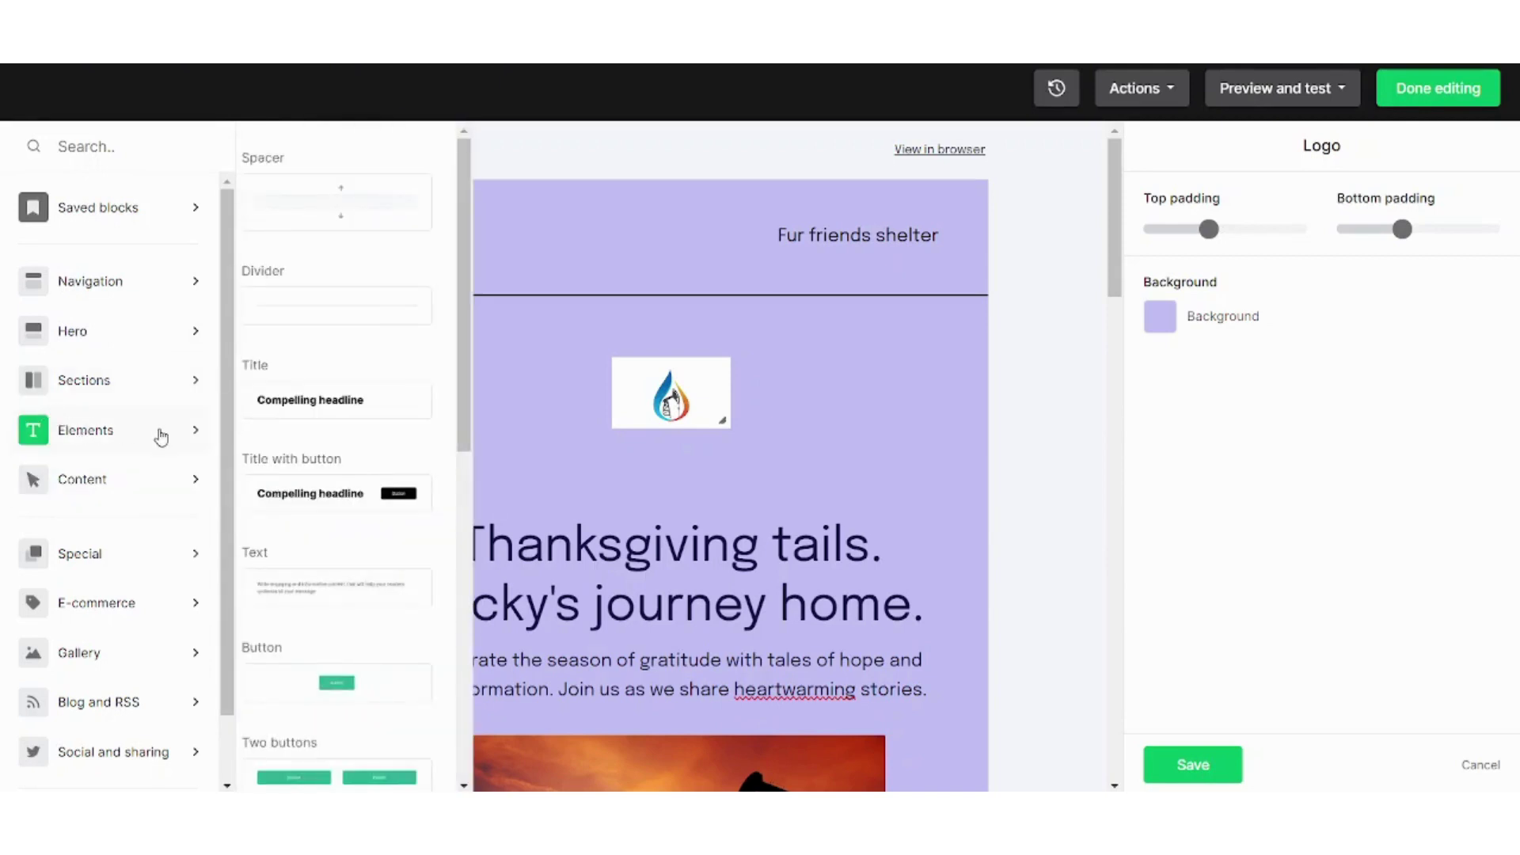
left_click(162, 481)
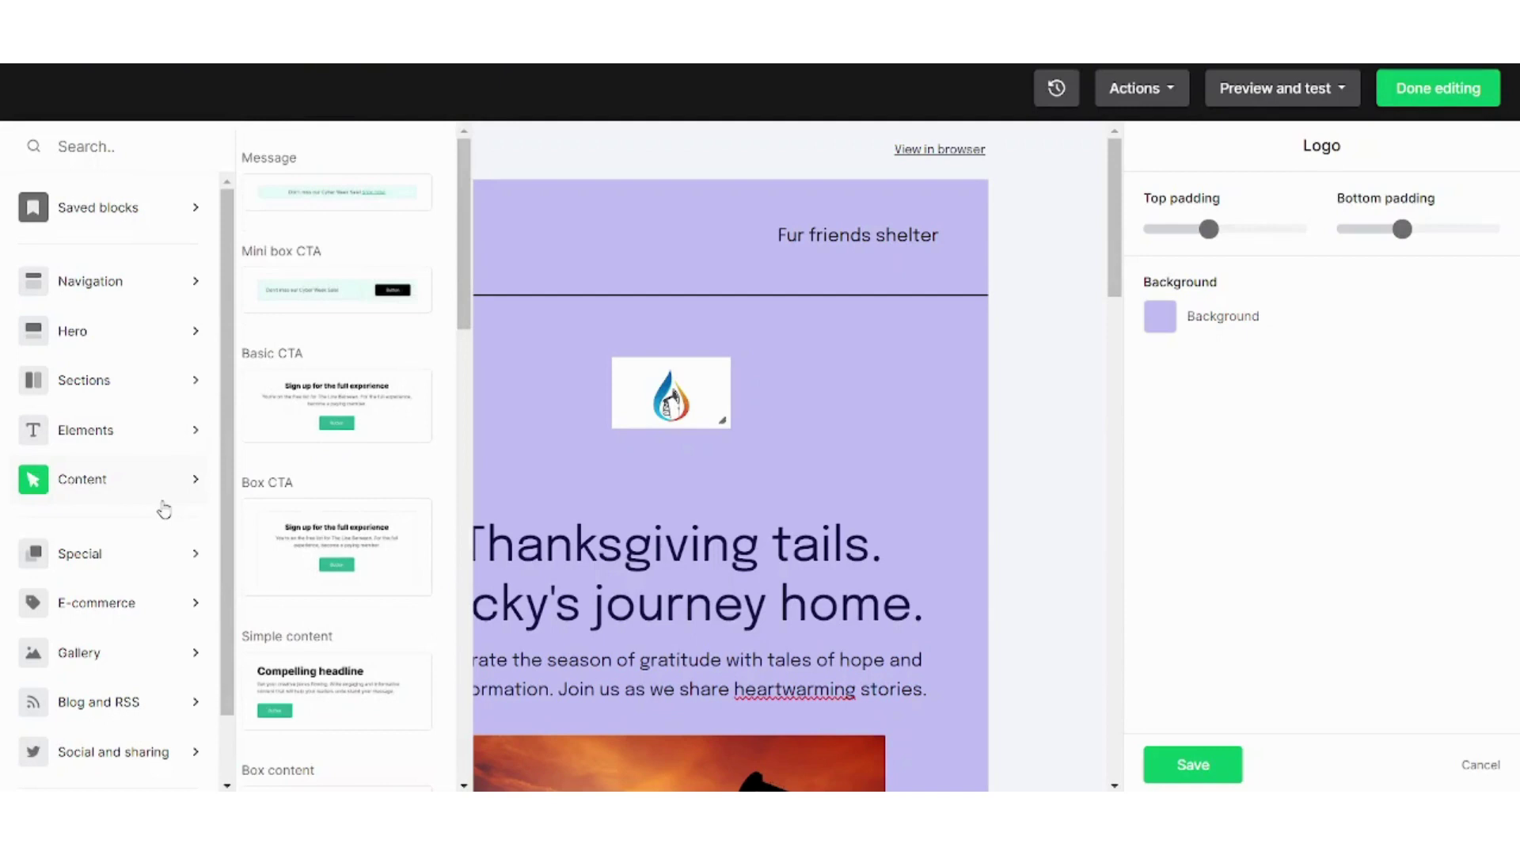
left_click(168, 552)
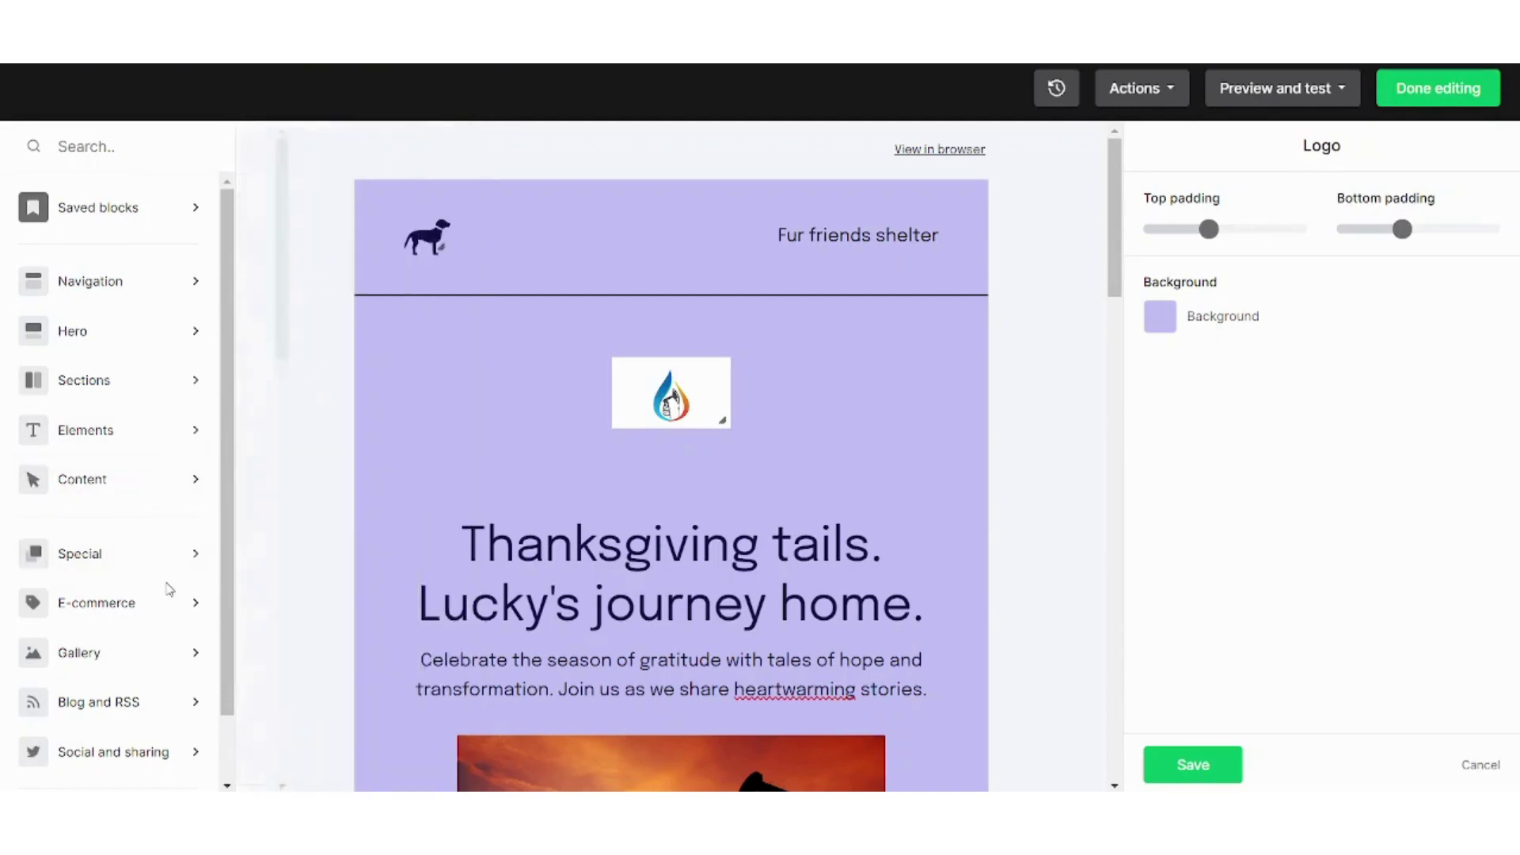
left_click(169, 601)
left_click(167, 654)
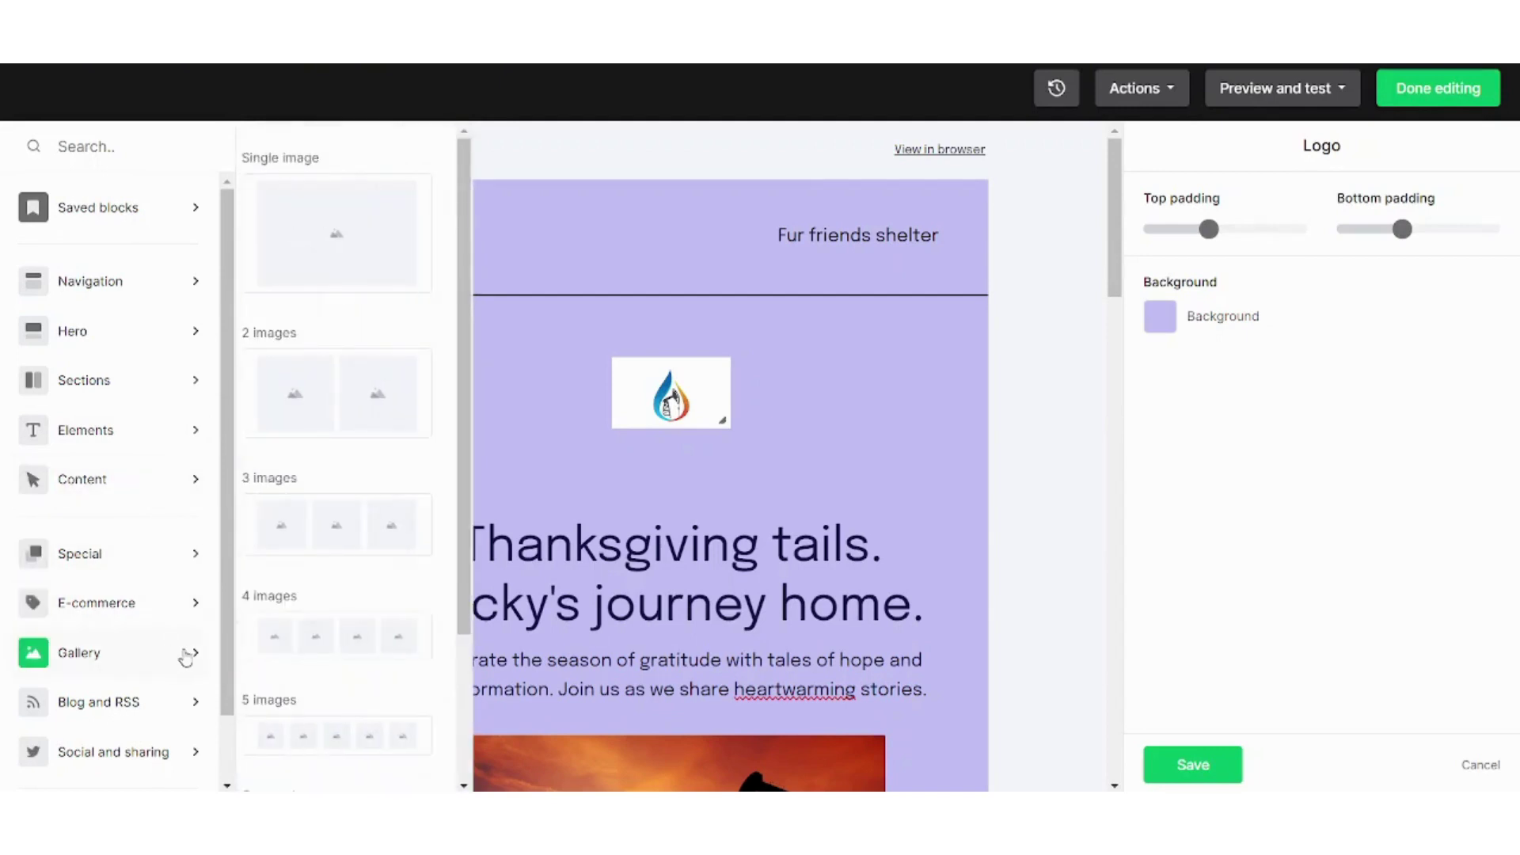
left_click_drag(228, 650, 228, 715)
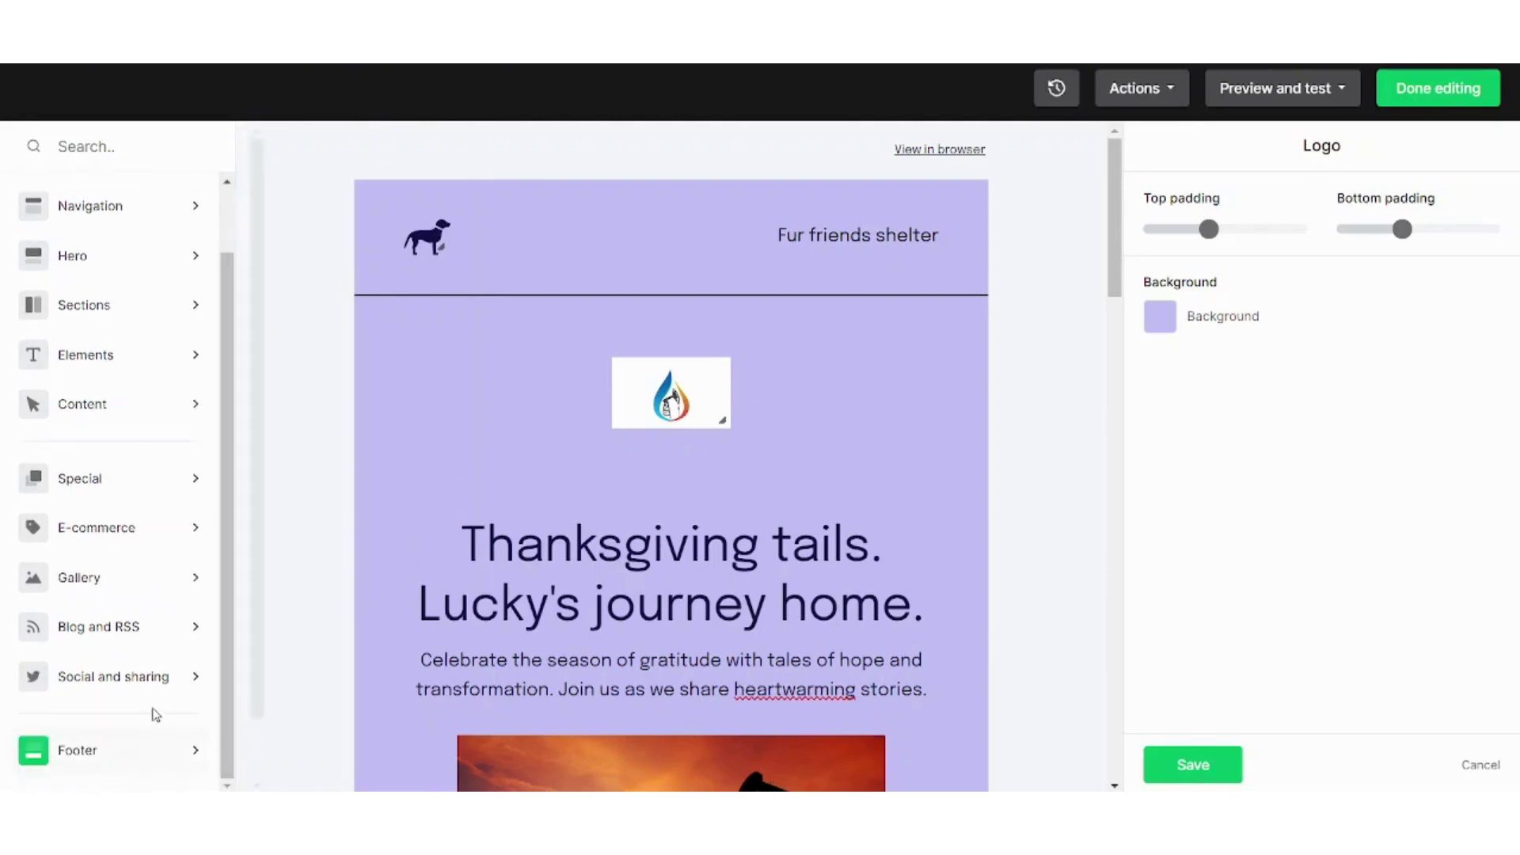
left_click(143, 678)
left_click(139, 750)
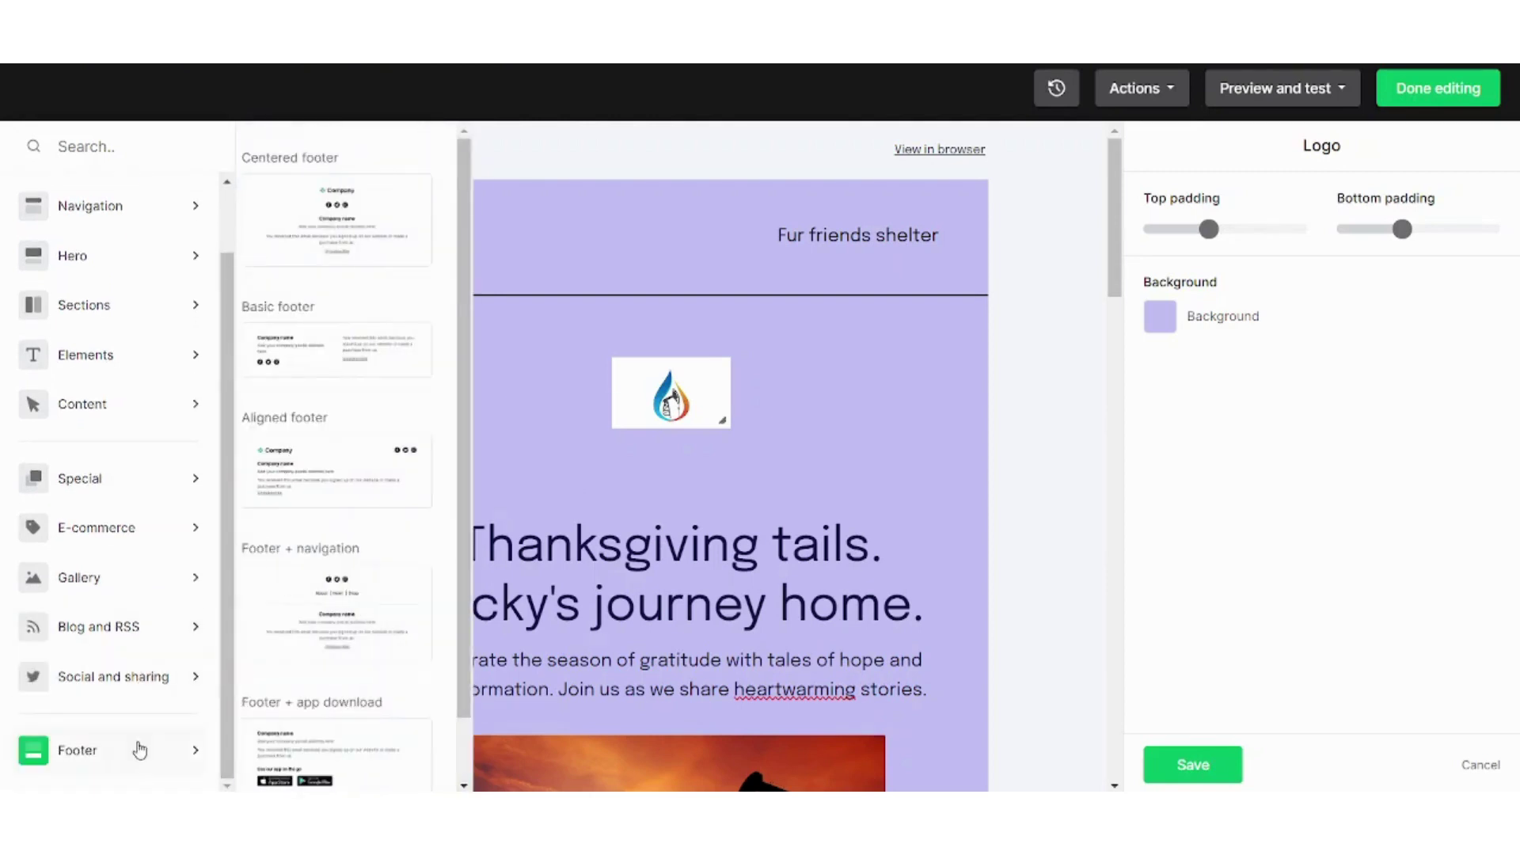
left_click(94, 478)
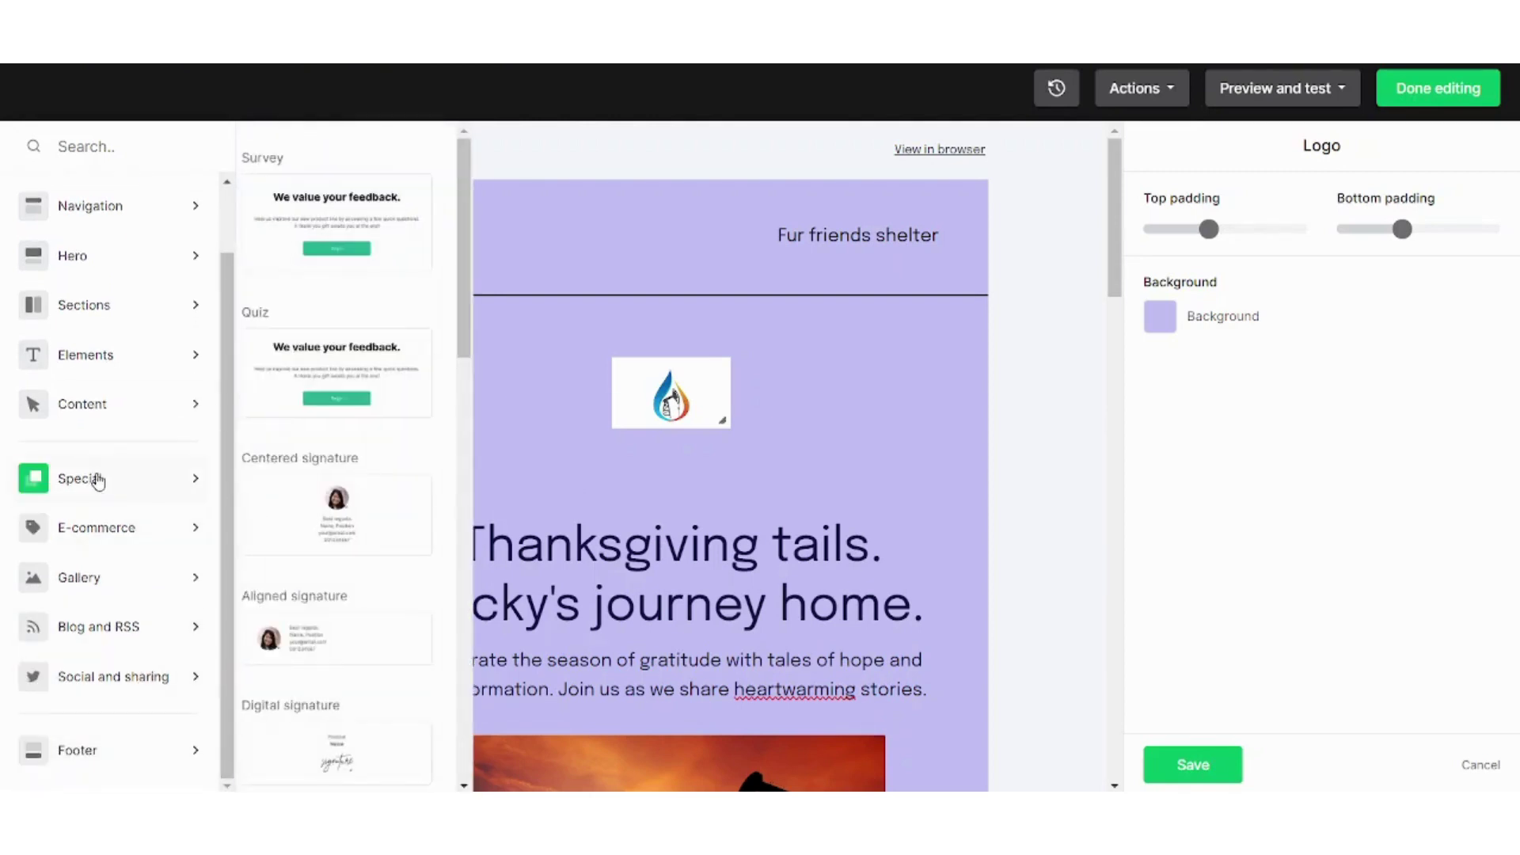
left_click(112, 528)
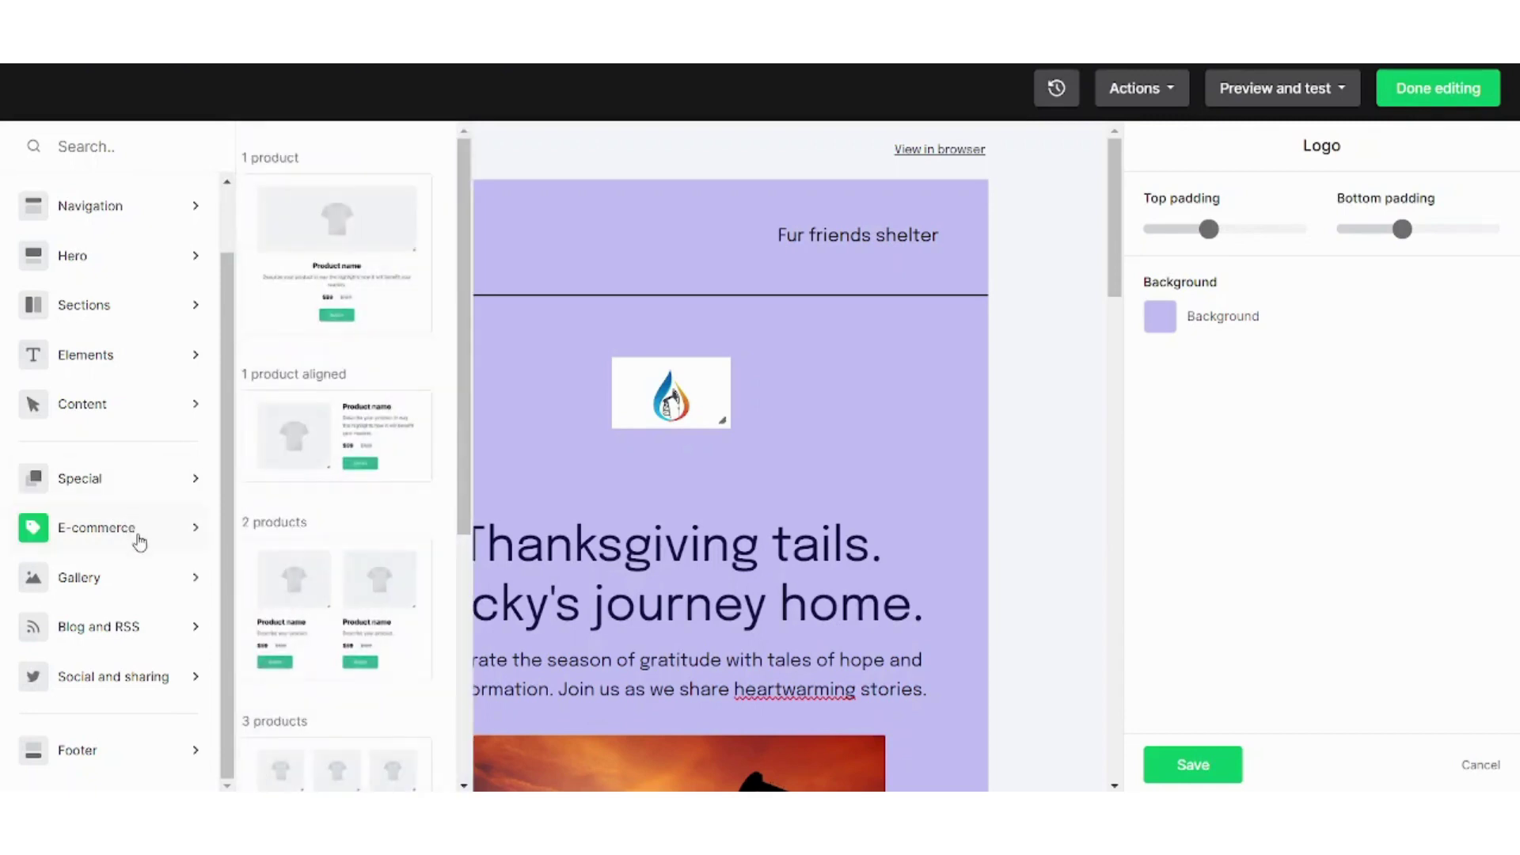
Drag a Gallery 5-images block onto the email directly below the logo
mouse_move(136, 584)
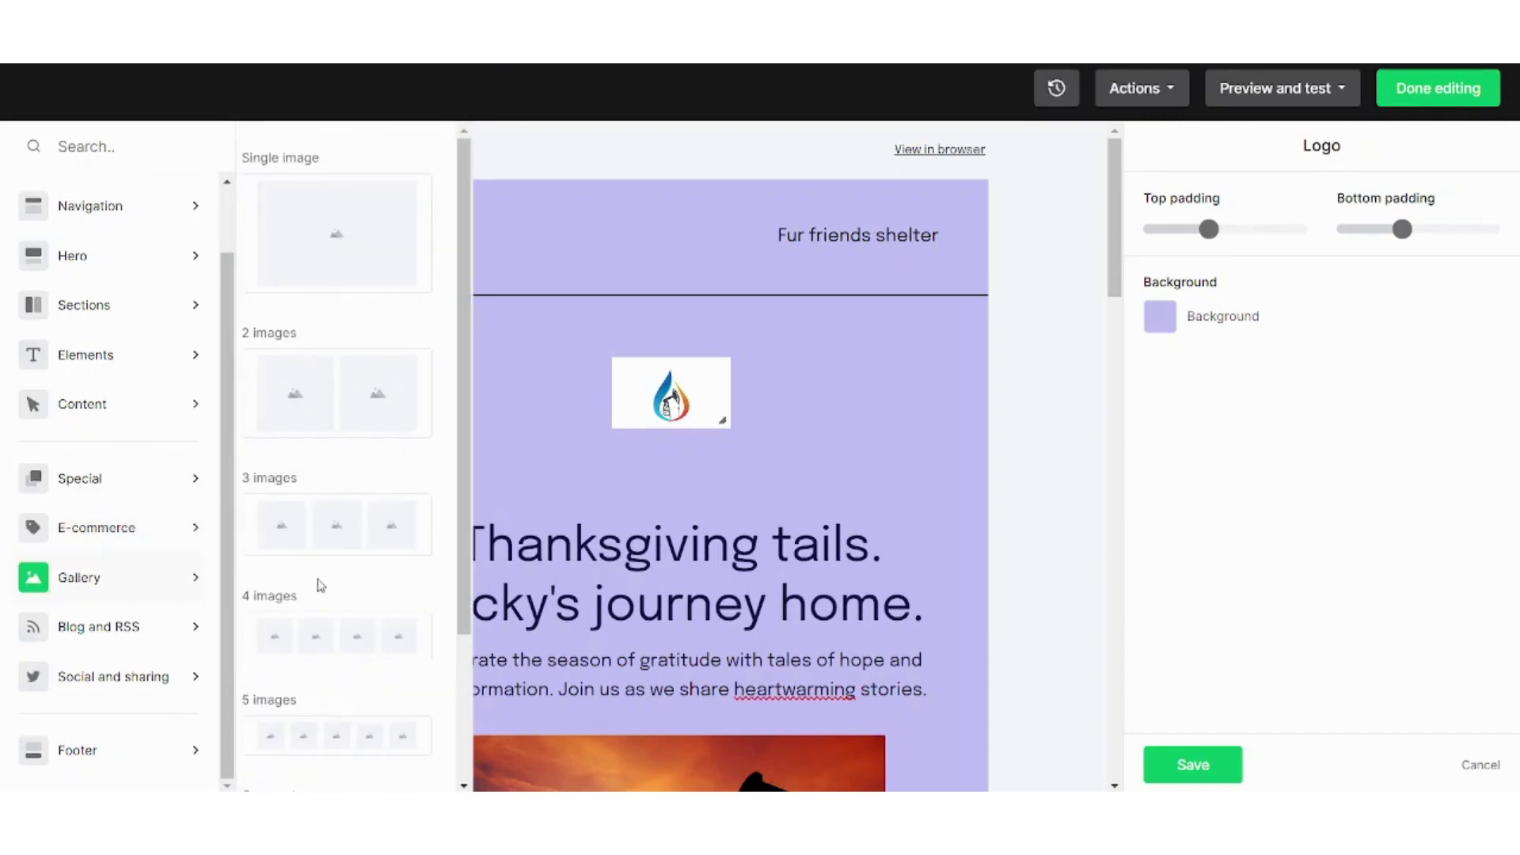
scroll(361, 615, "down", 2)
scroll(451, 587, "down", 2)
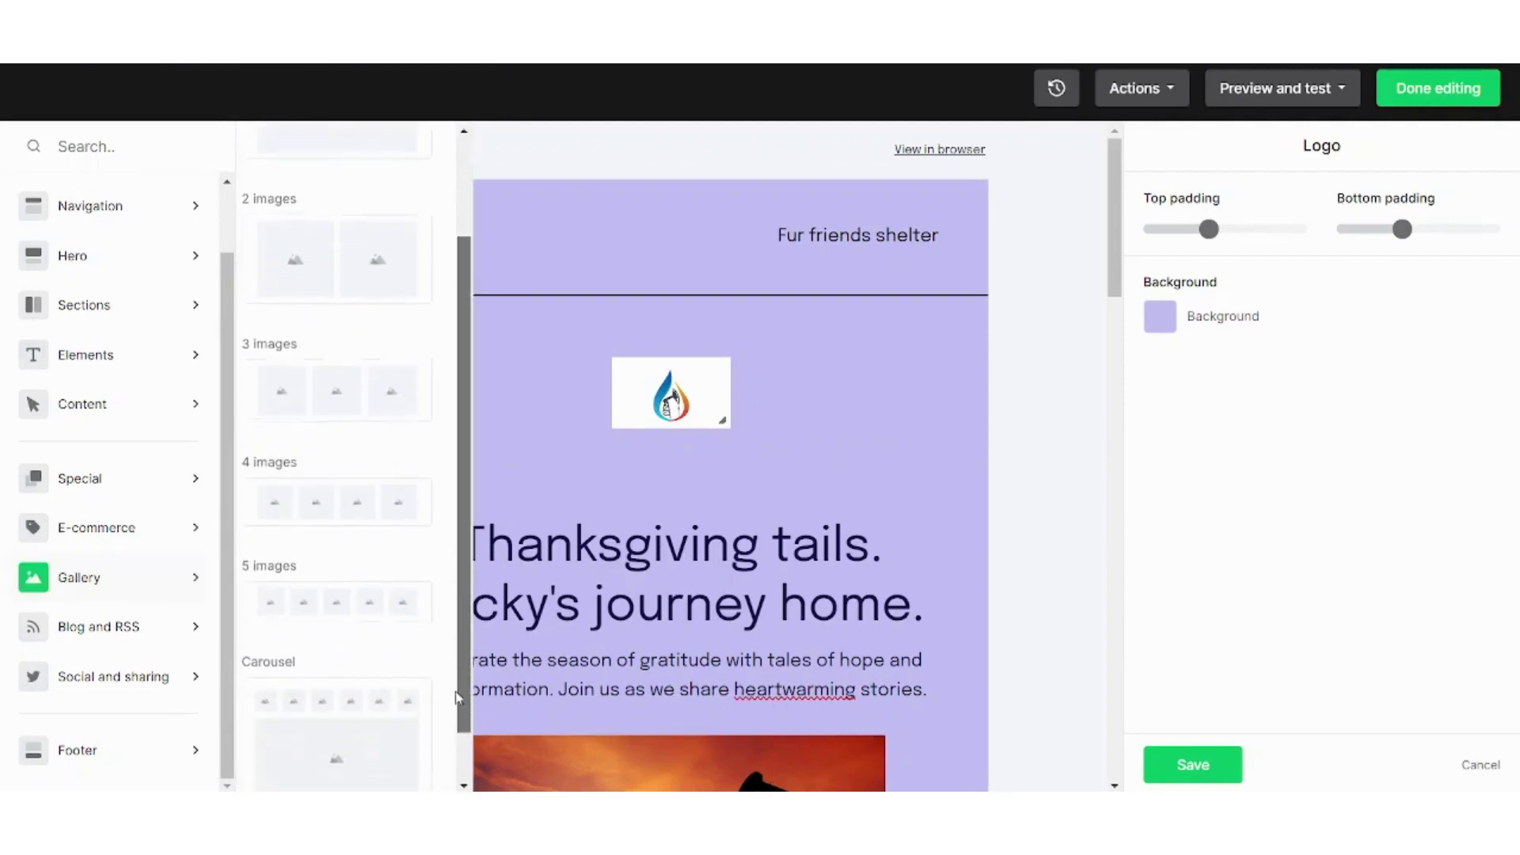
left_click_drag(325, 605, 653, 490)
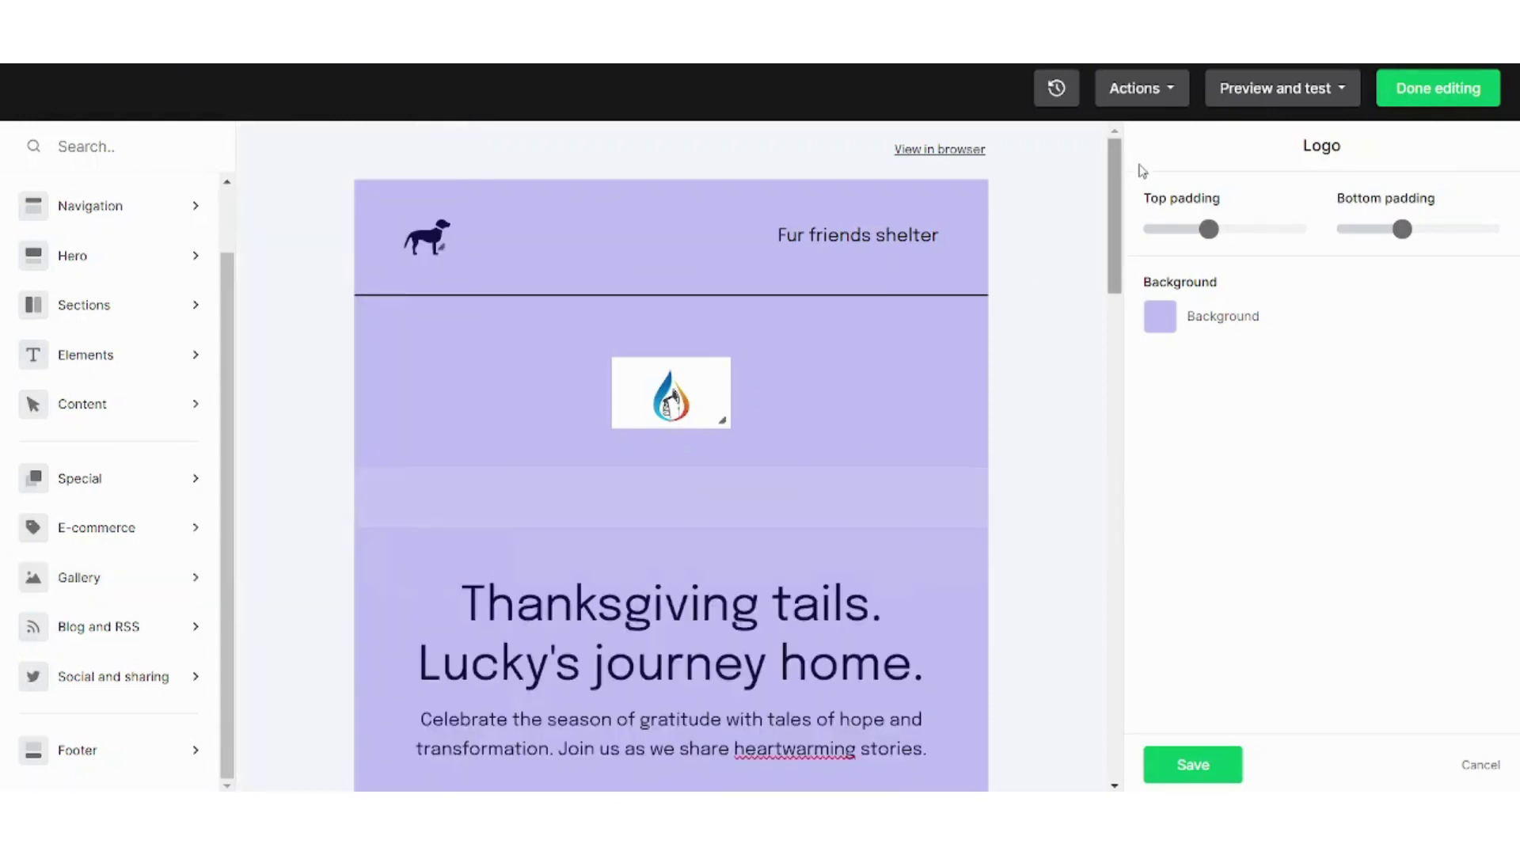
Select the five-image gallery row under the logo and delete it
scroll(1119, 204, "down", 5)
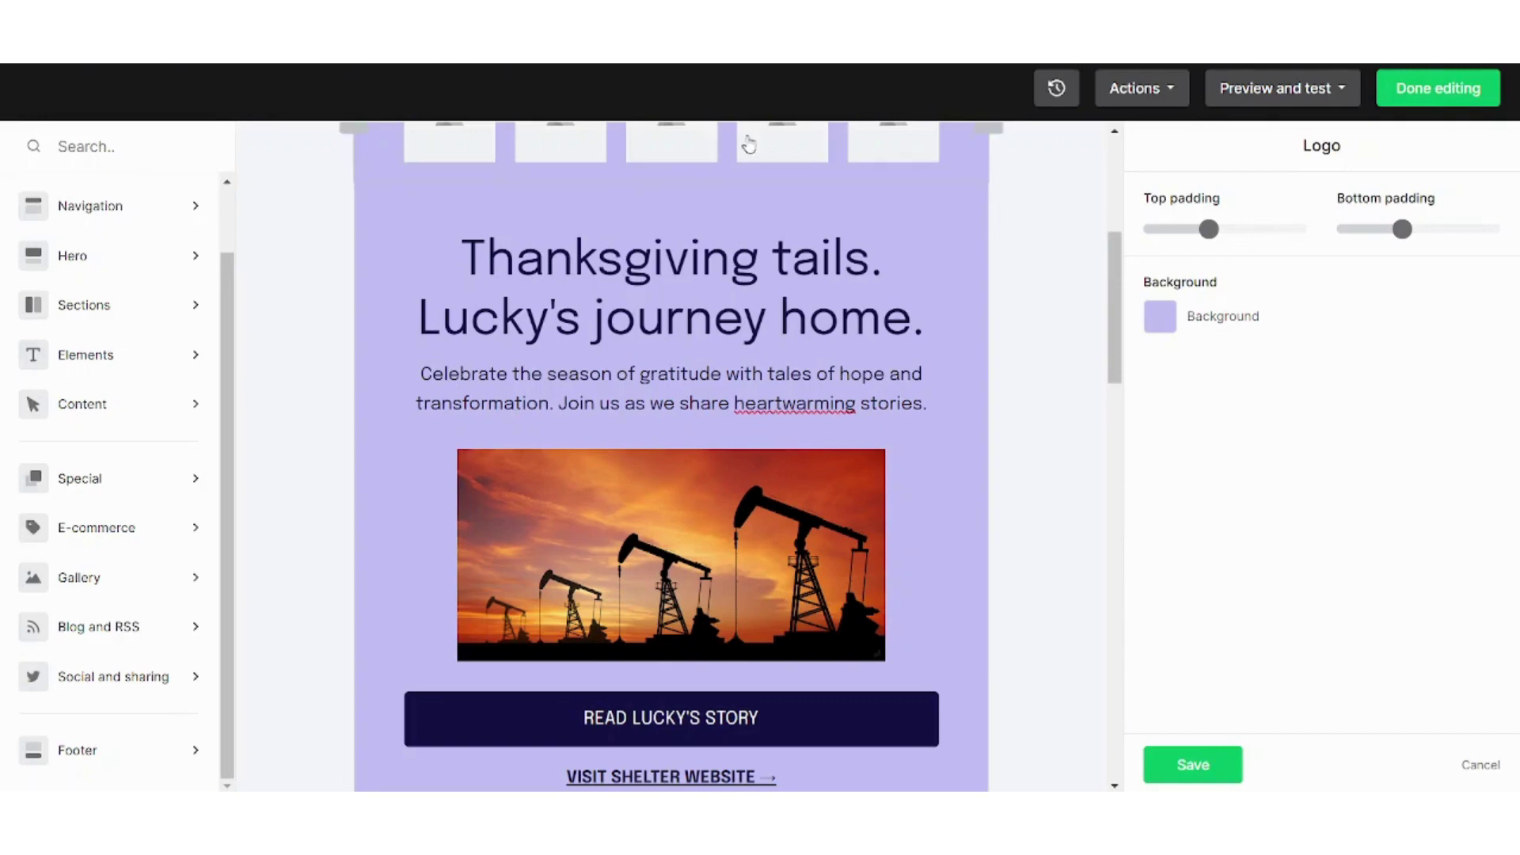
left_click(885, 176)
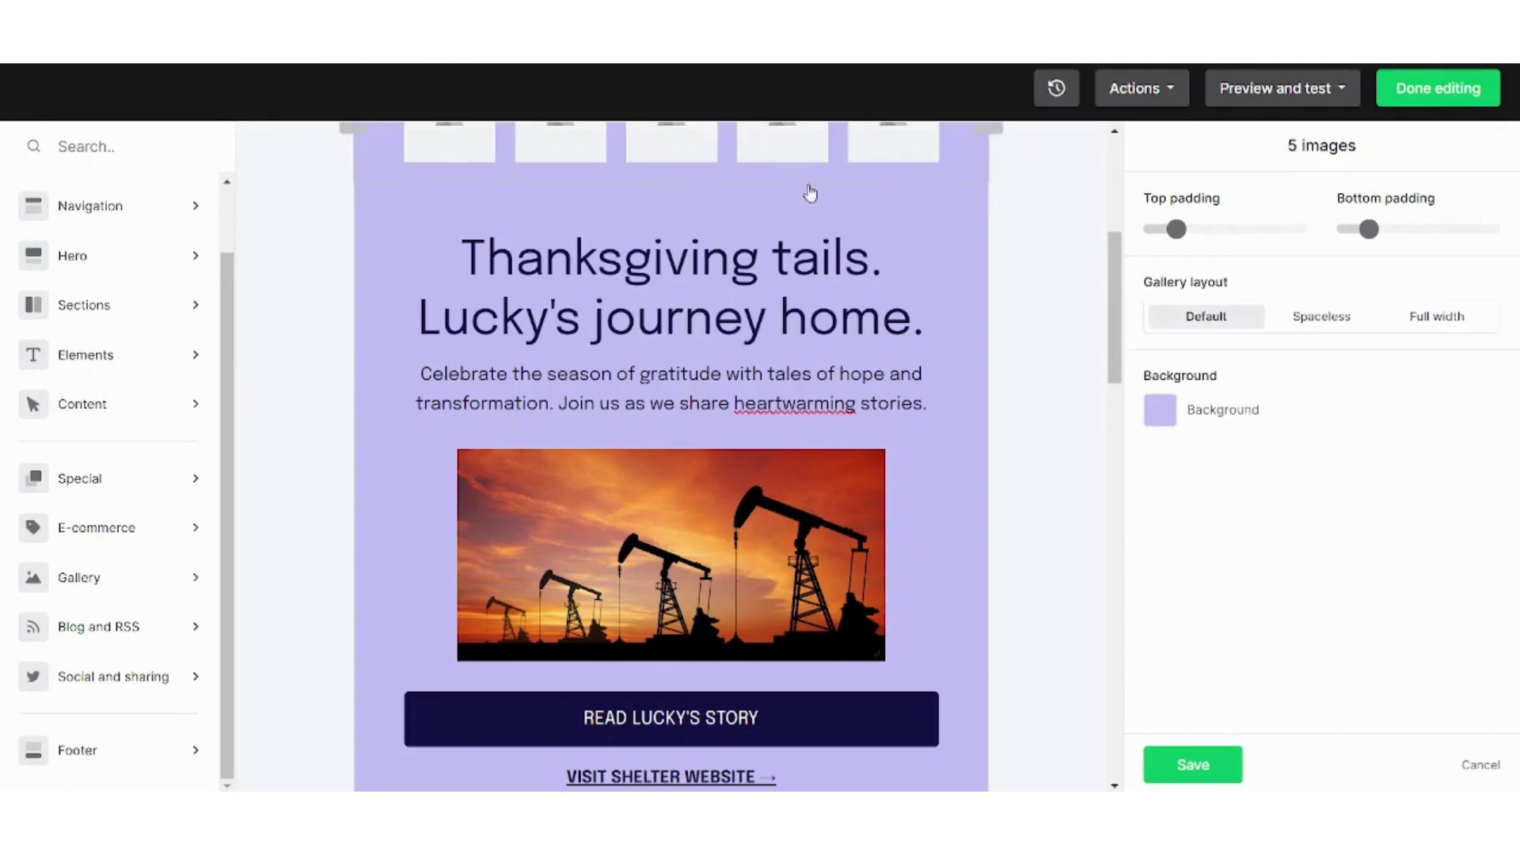
scroll(1093, 285, "up", 3)
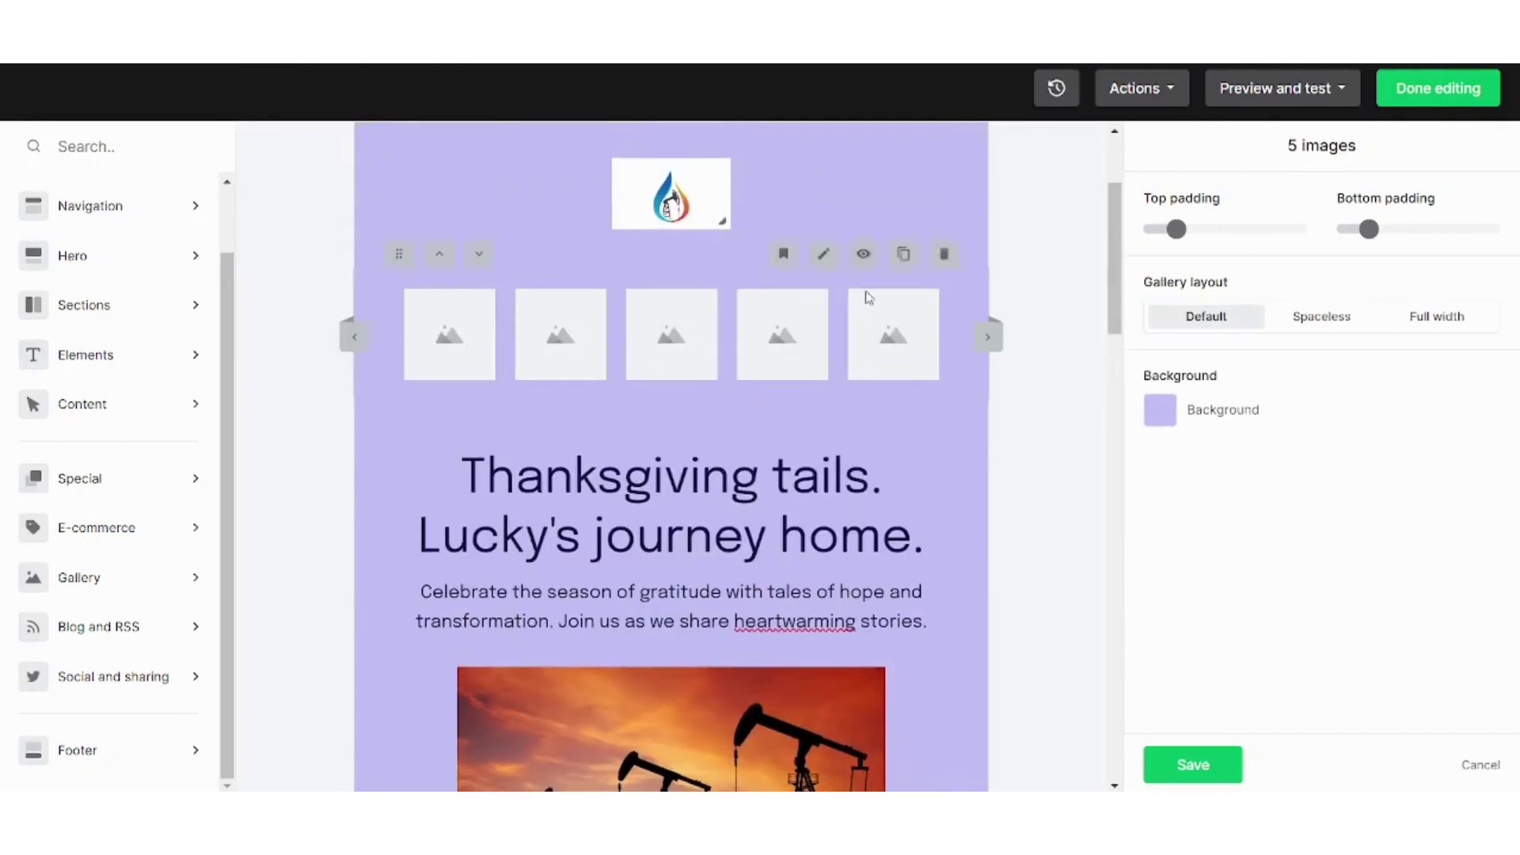
left_click(944, 255)
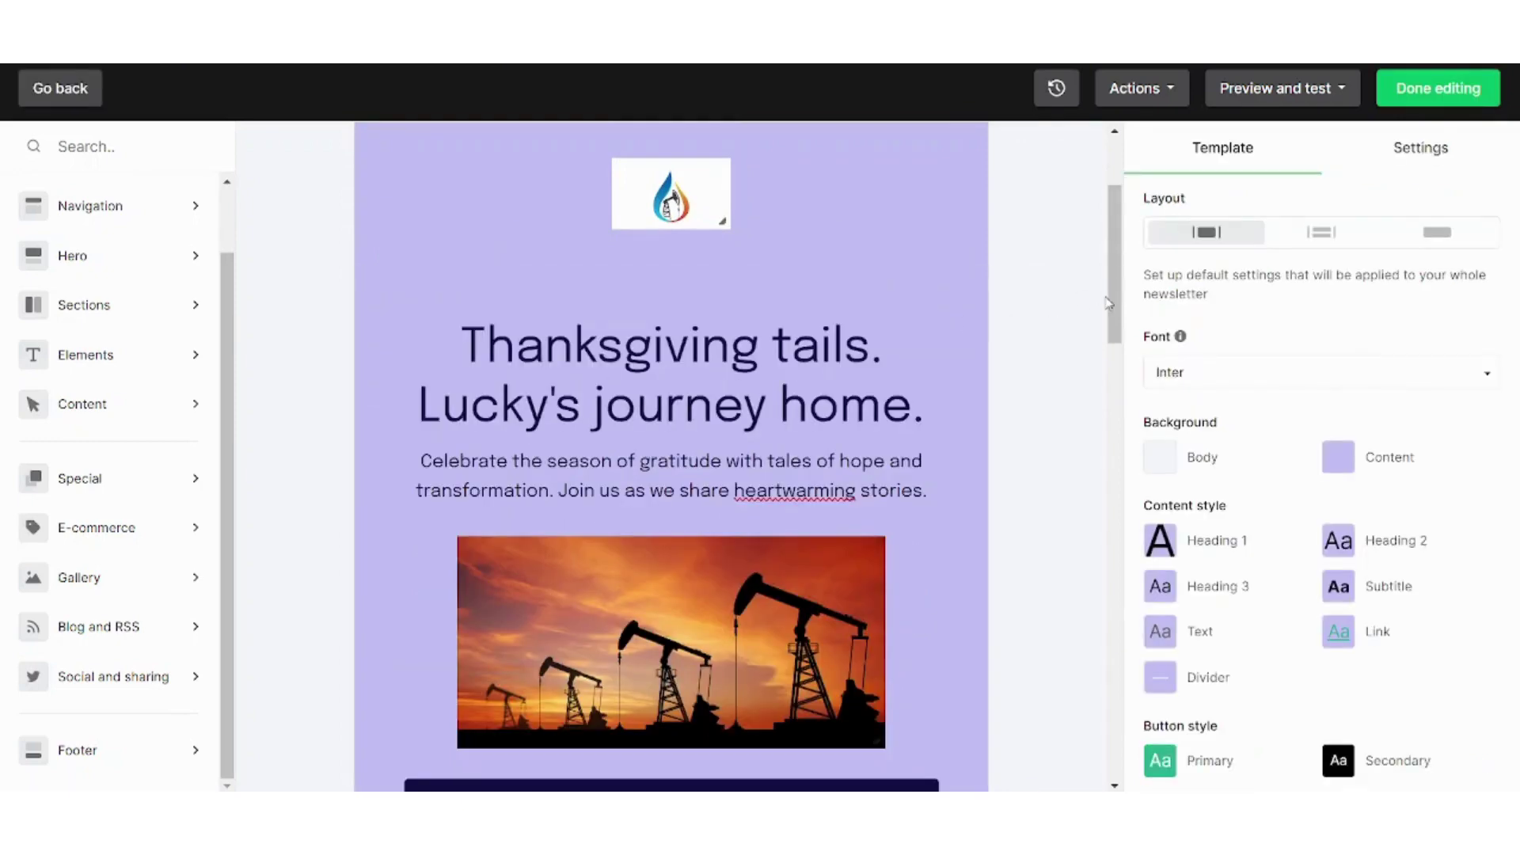
Place a Gallery 5-images block above the Fur friends on Instagram section
left_click_drag(1108, 303, 1134, 650)
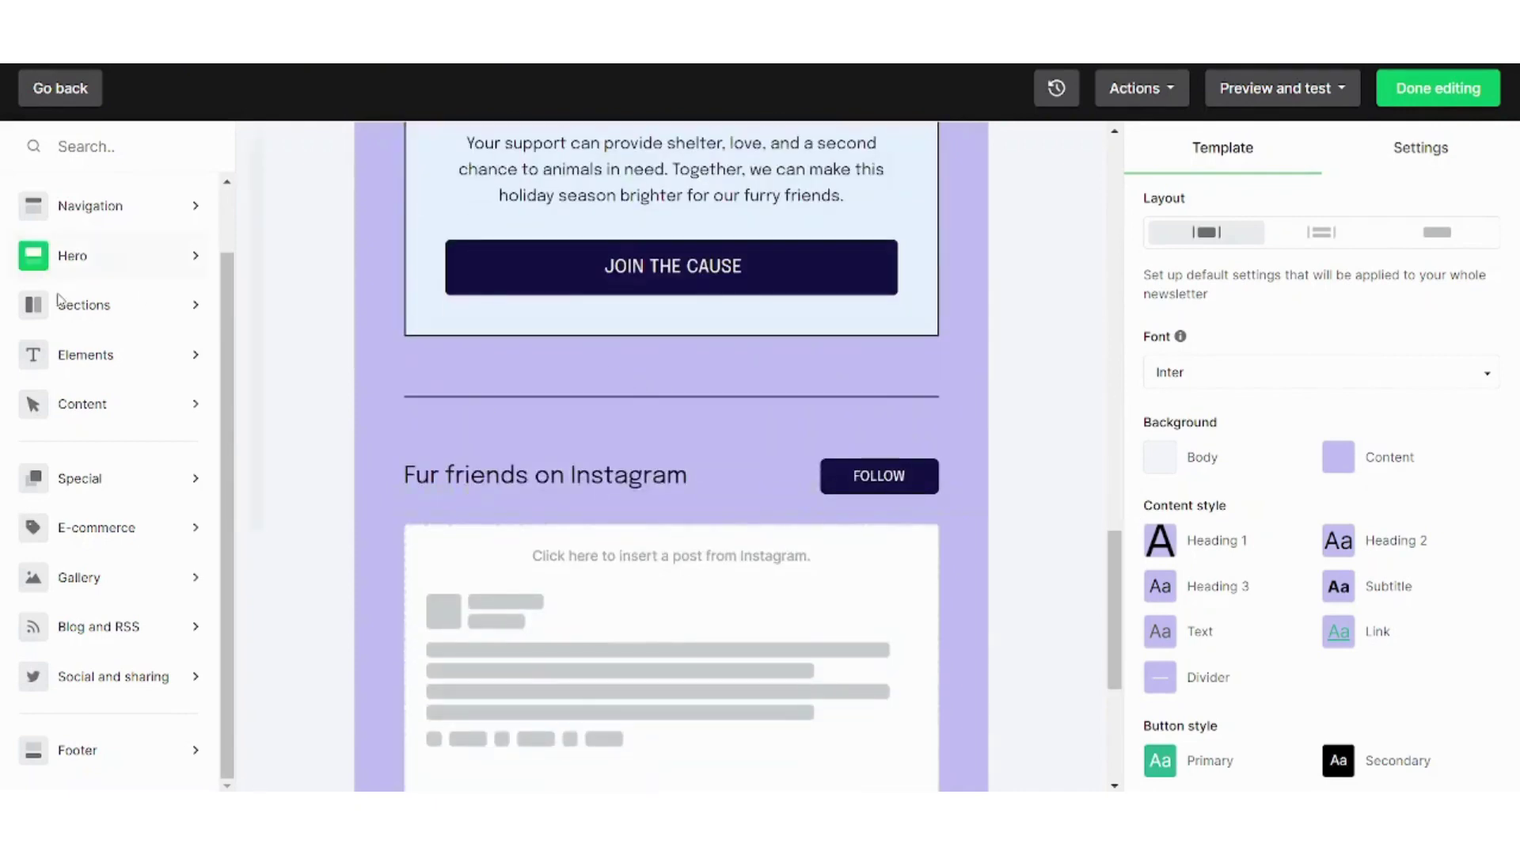
mouse_move(83, 403)
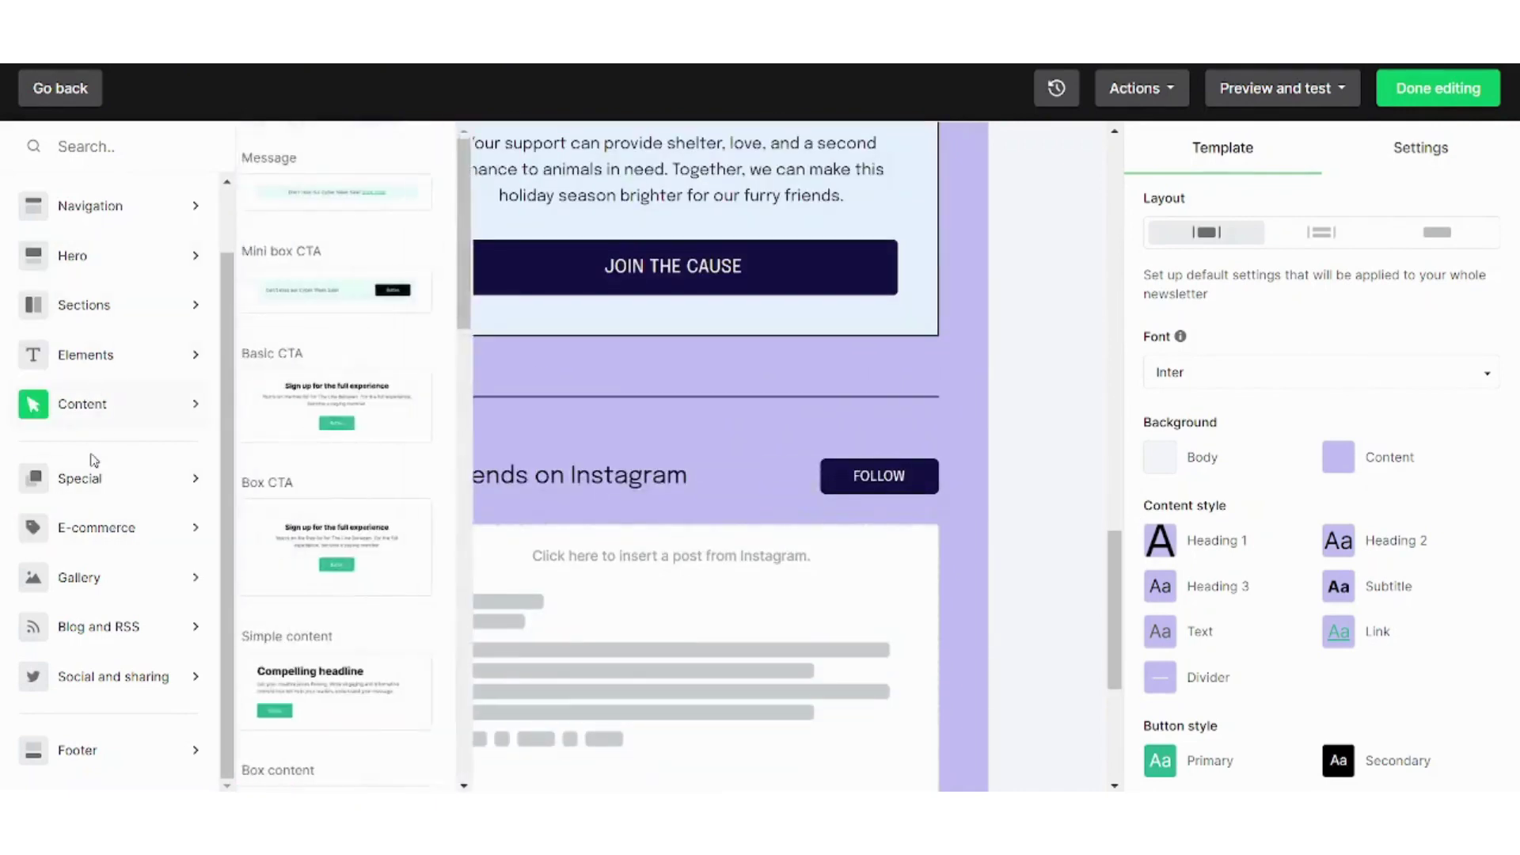
mouse_move(103, 578)
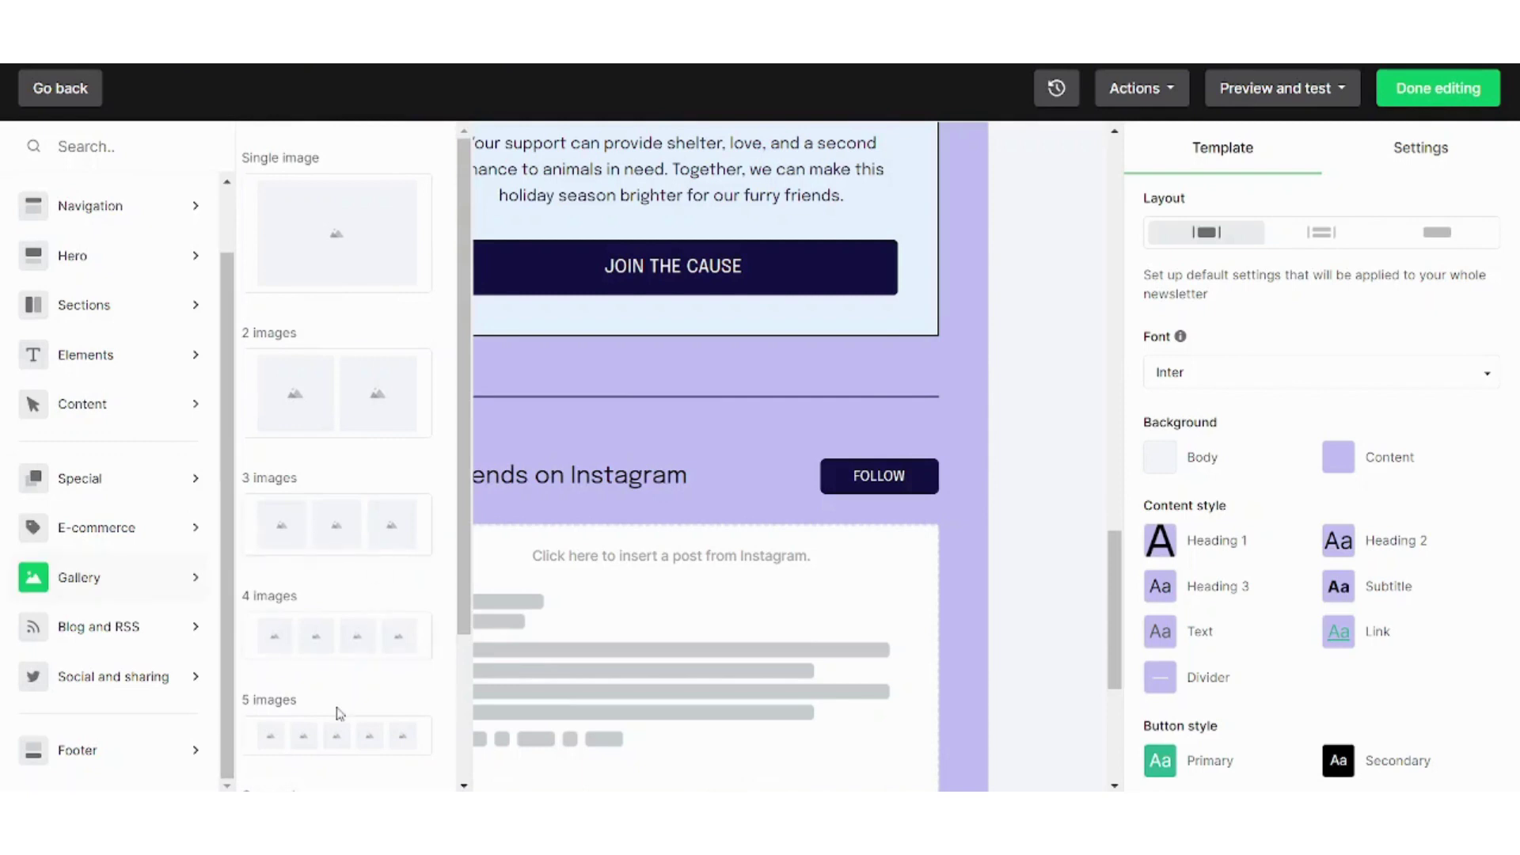
left_click_drag(338, 713, 614, 245)
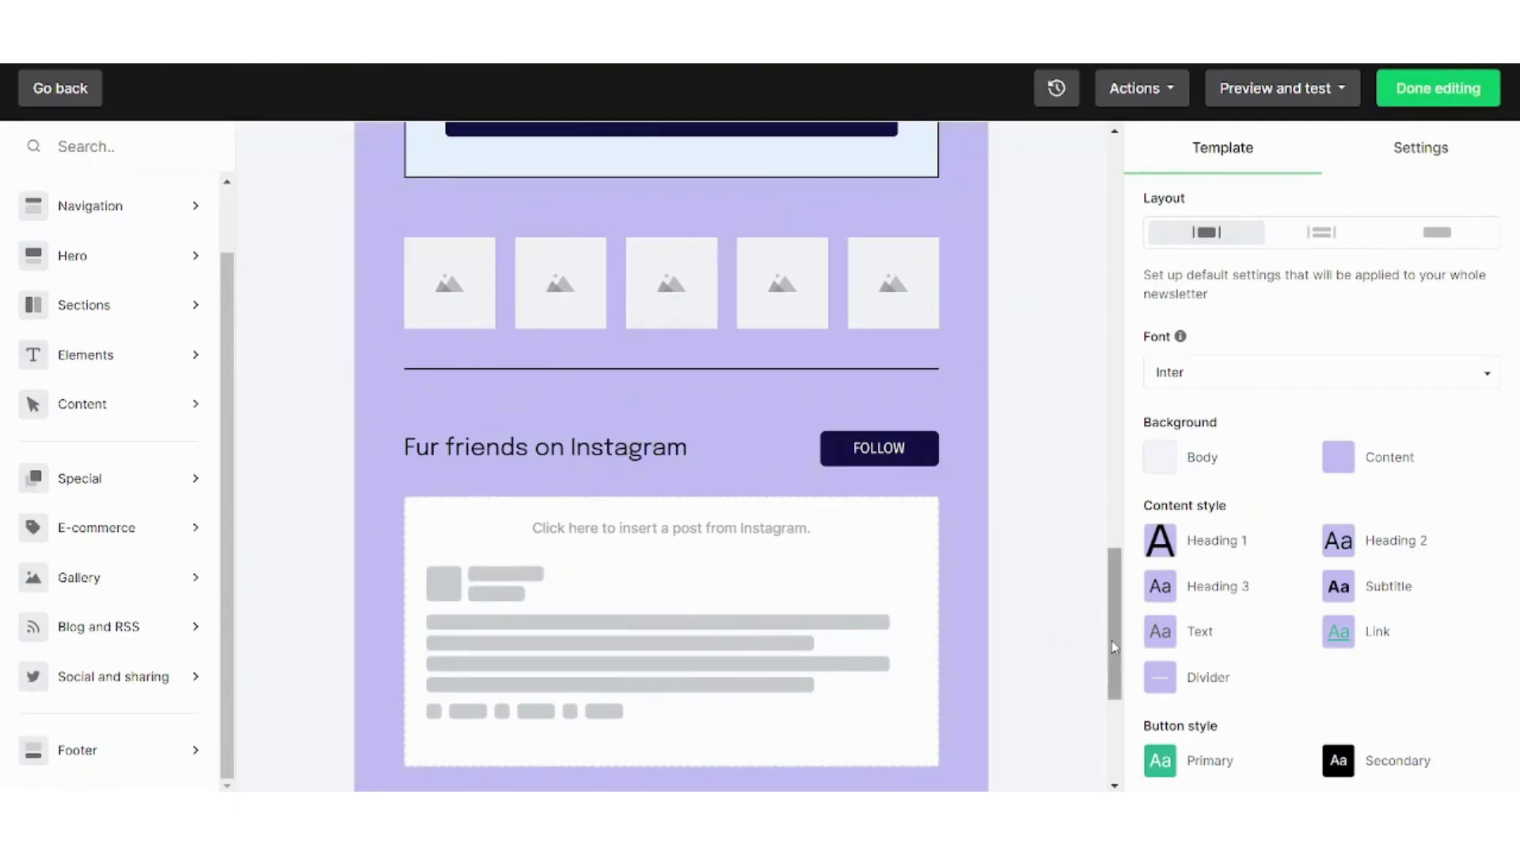
left_click_drag(1111, 639, 1091, 217)
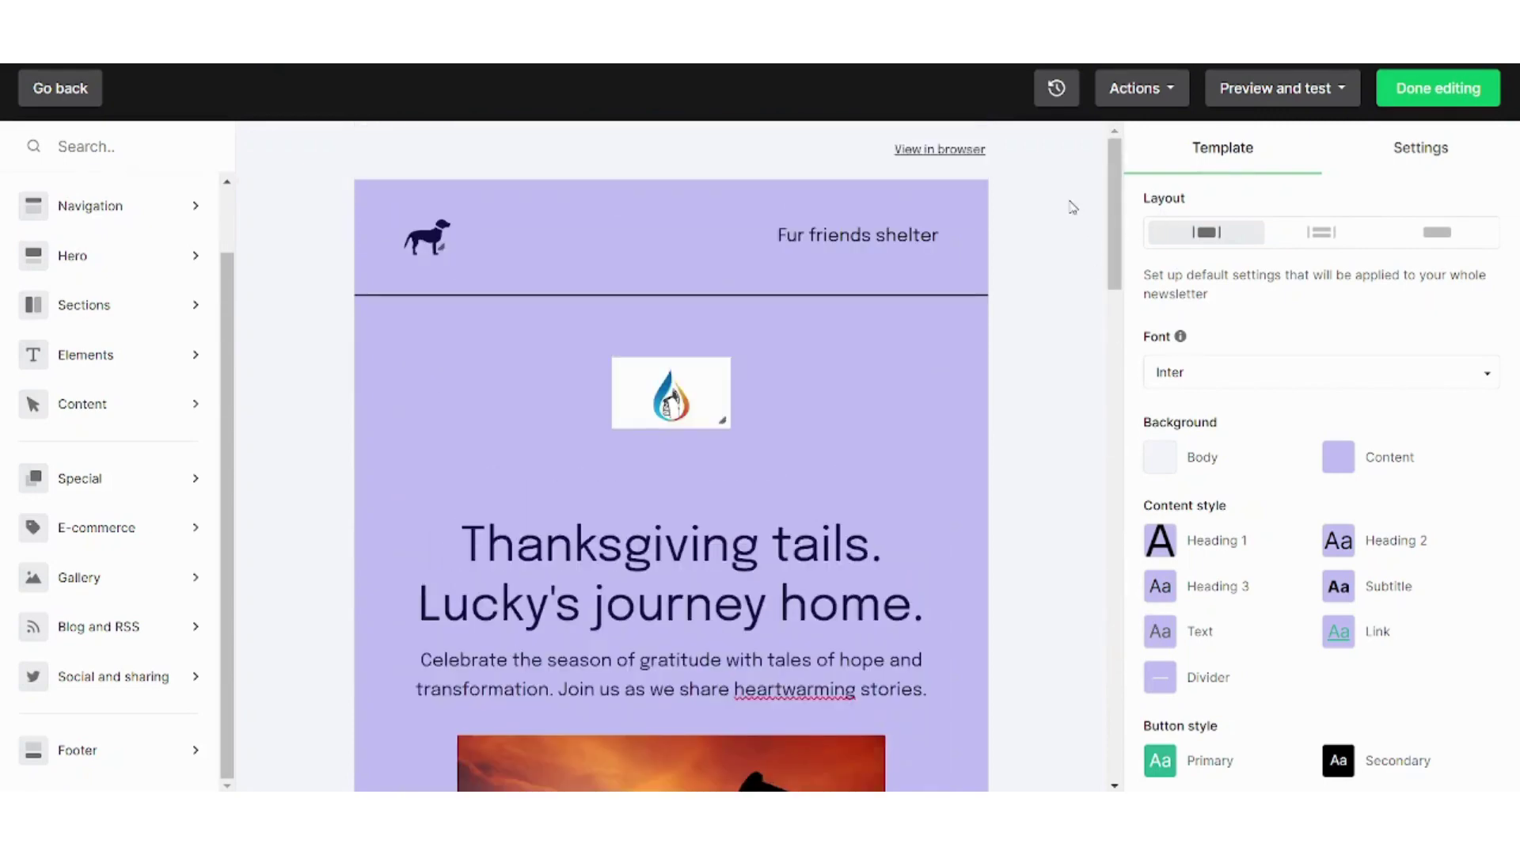
left_click(1302, 97)
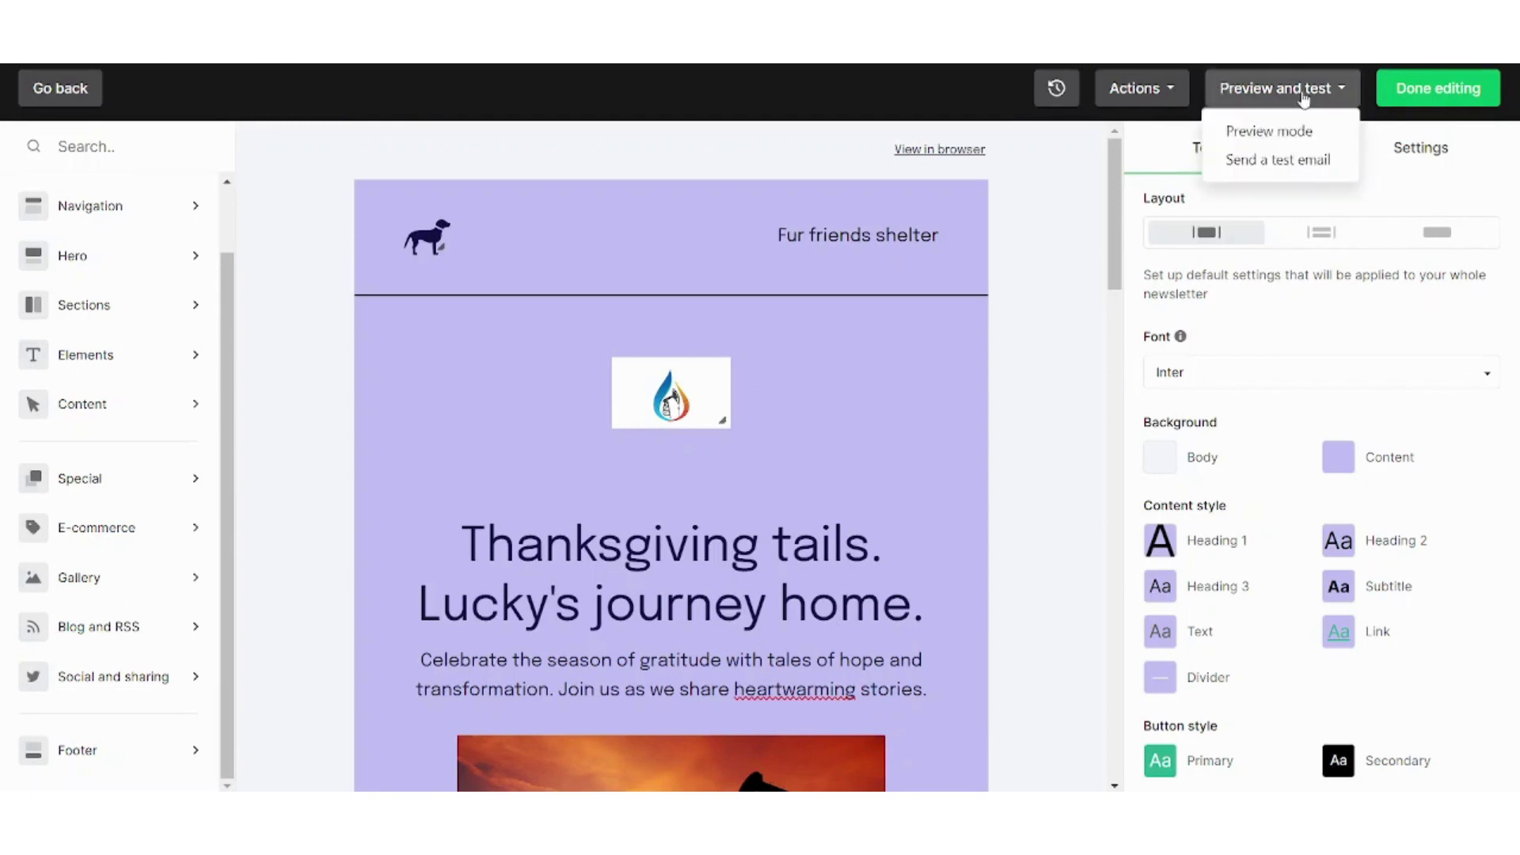
left_click(1290, 129)
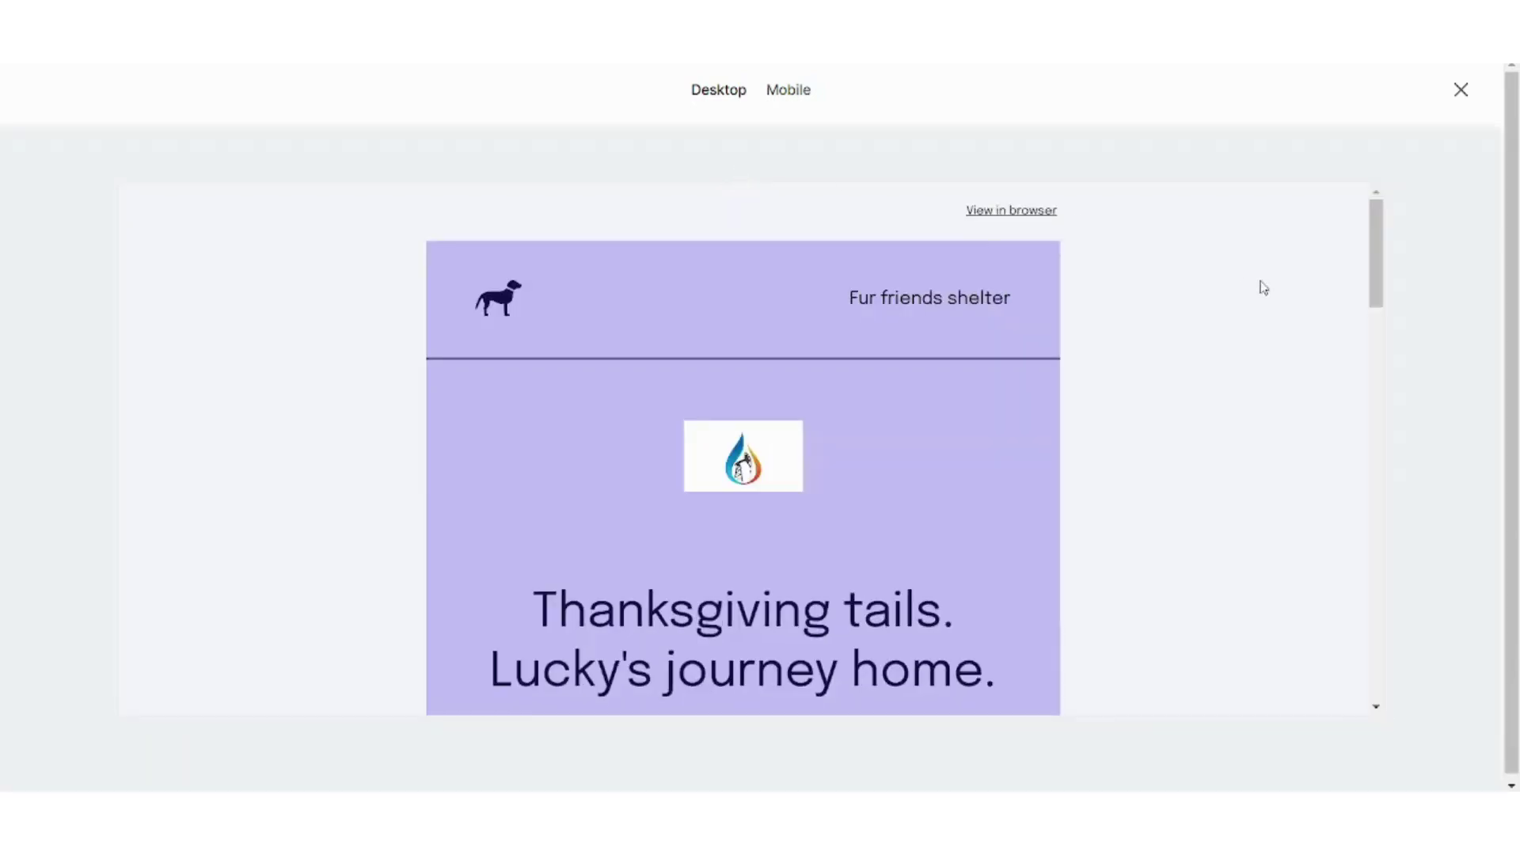
left_click_drag(1373, 263, 907, 94)
left_click(775, 91)
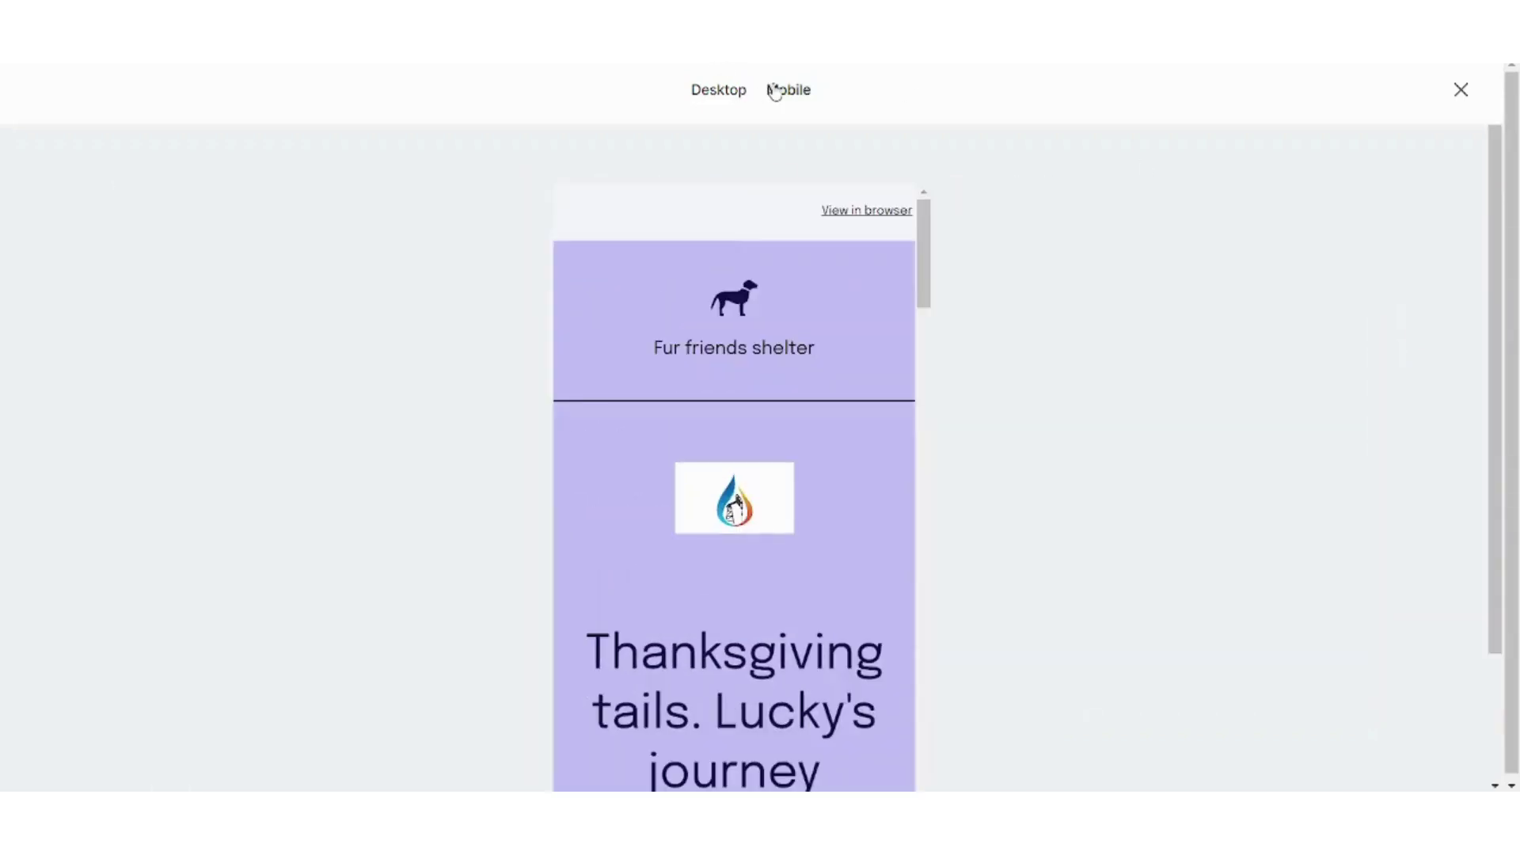
left_click(1460, 89)
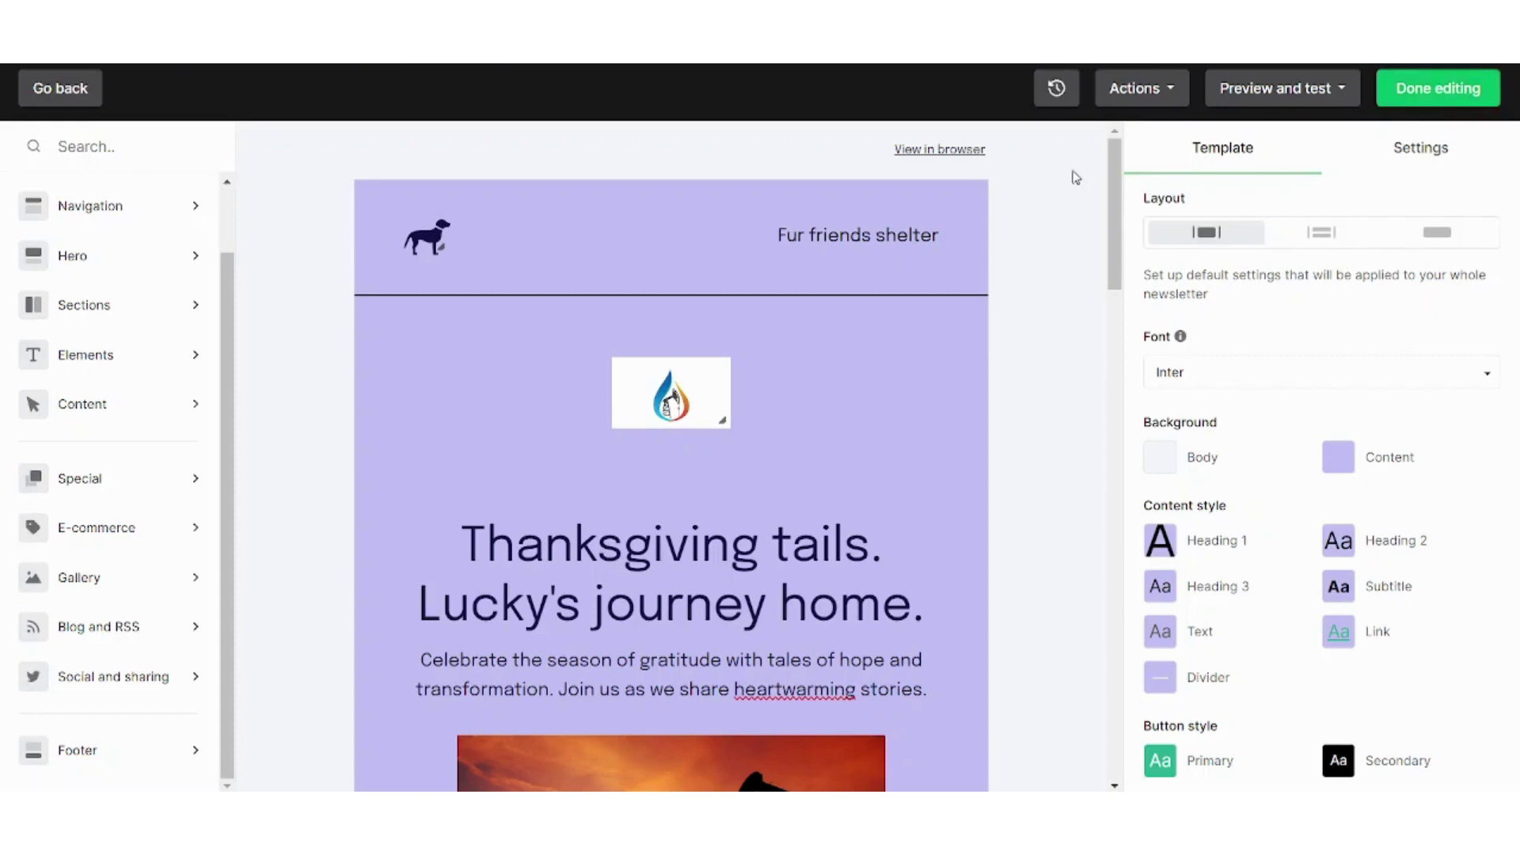
Close the preview and testing options and move the Tutorial campaign to Review and schedule
left_click(1318, 89)
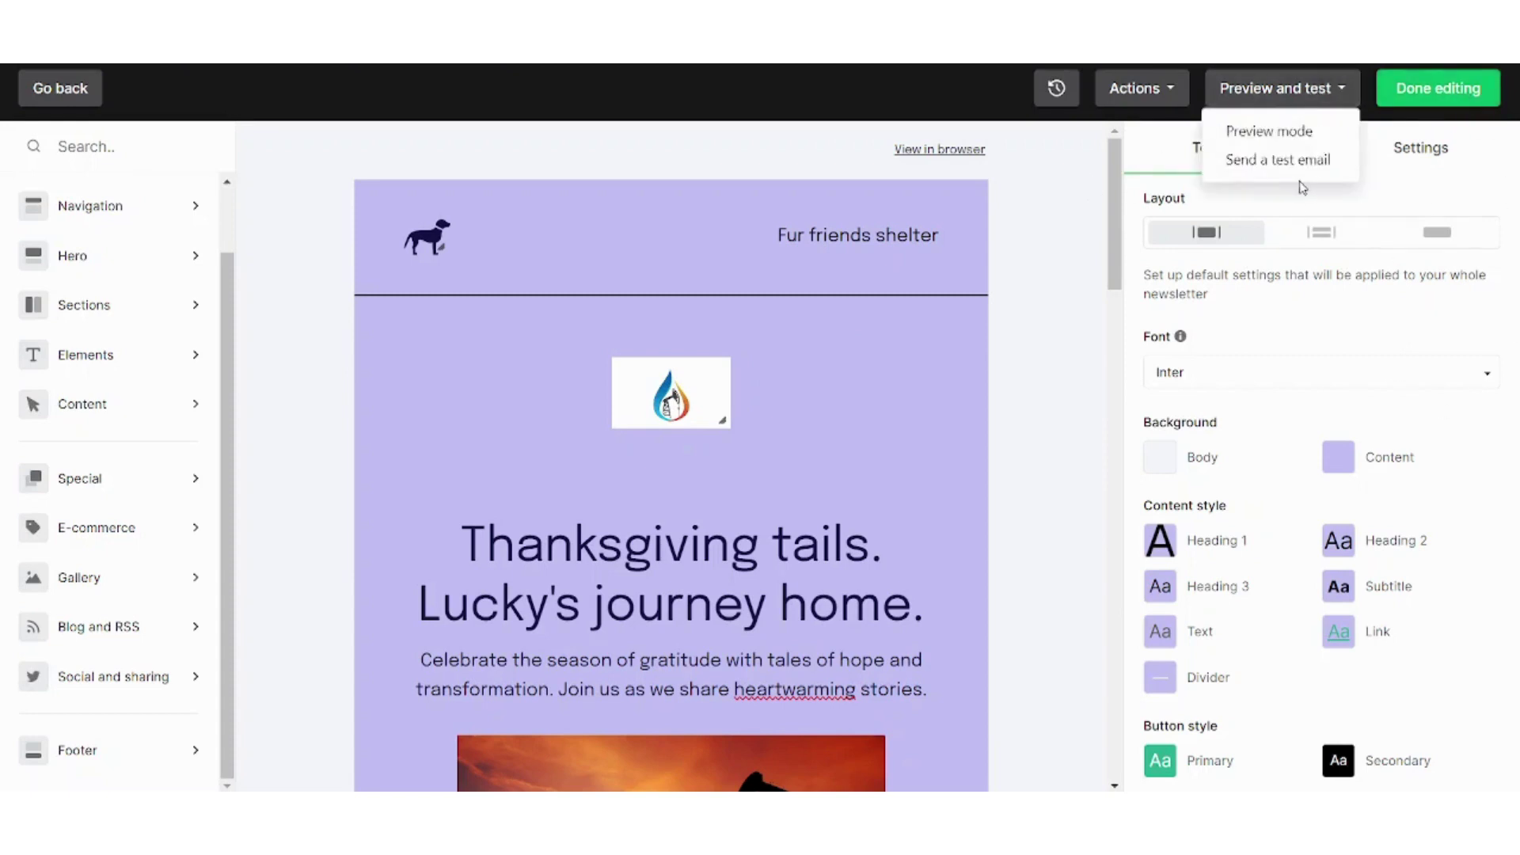
left_click(1407, 118)
left_click(1425, 101)
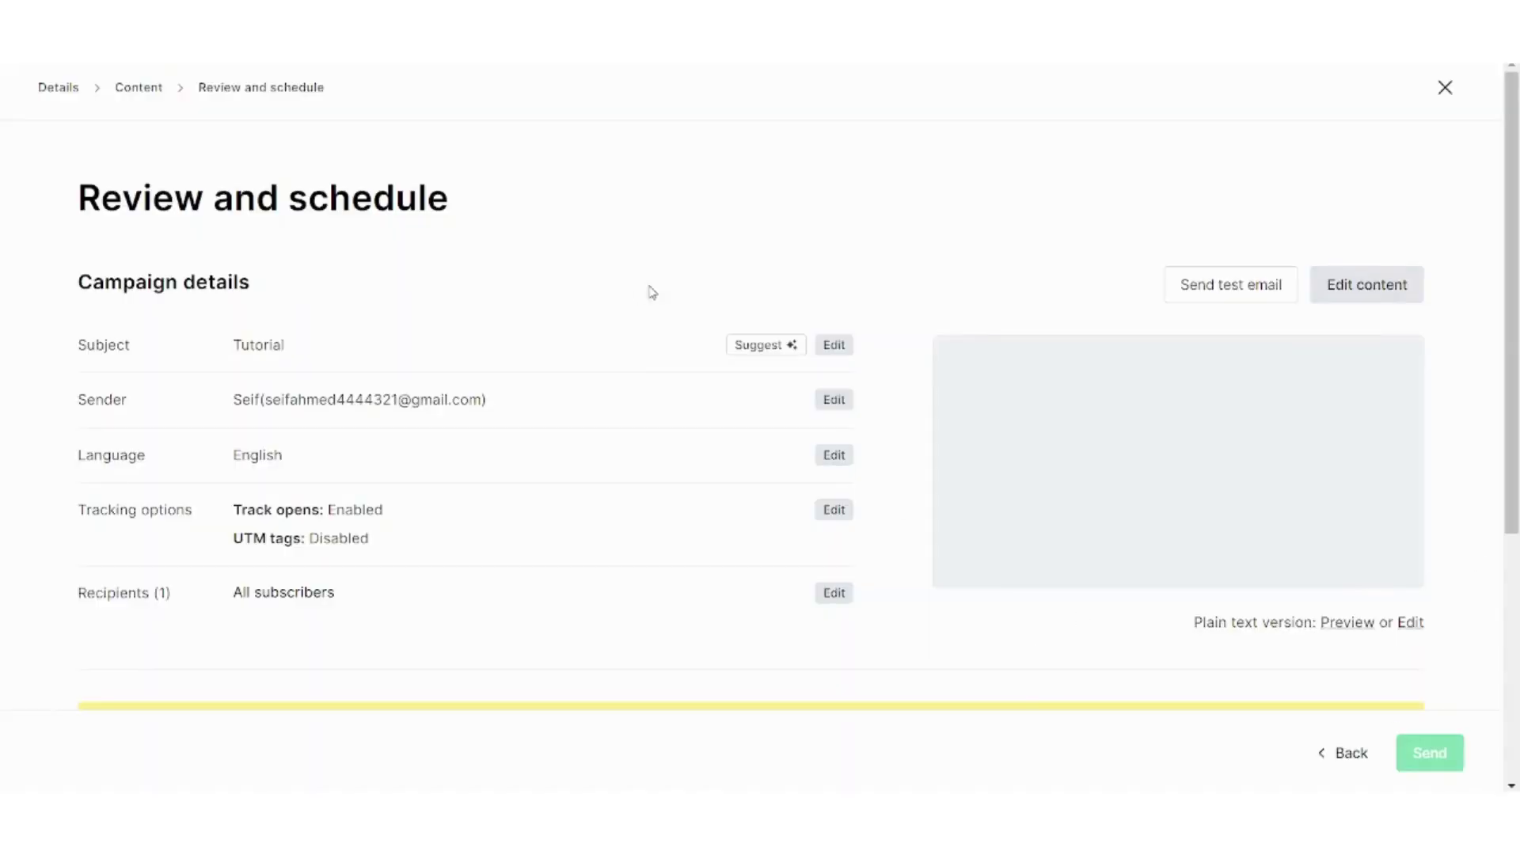
Try Send later and Based on timezones, then set the campaign back to Send now
scroll(1517, 346, "down", 2)
scroll(1516, 346, "up", 2)
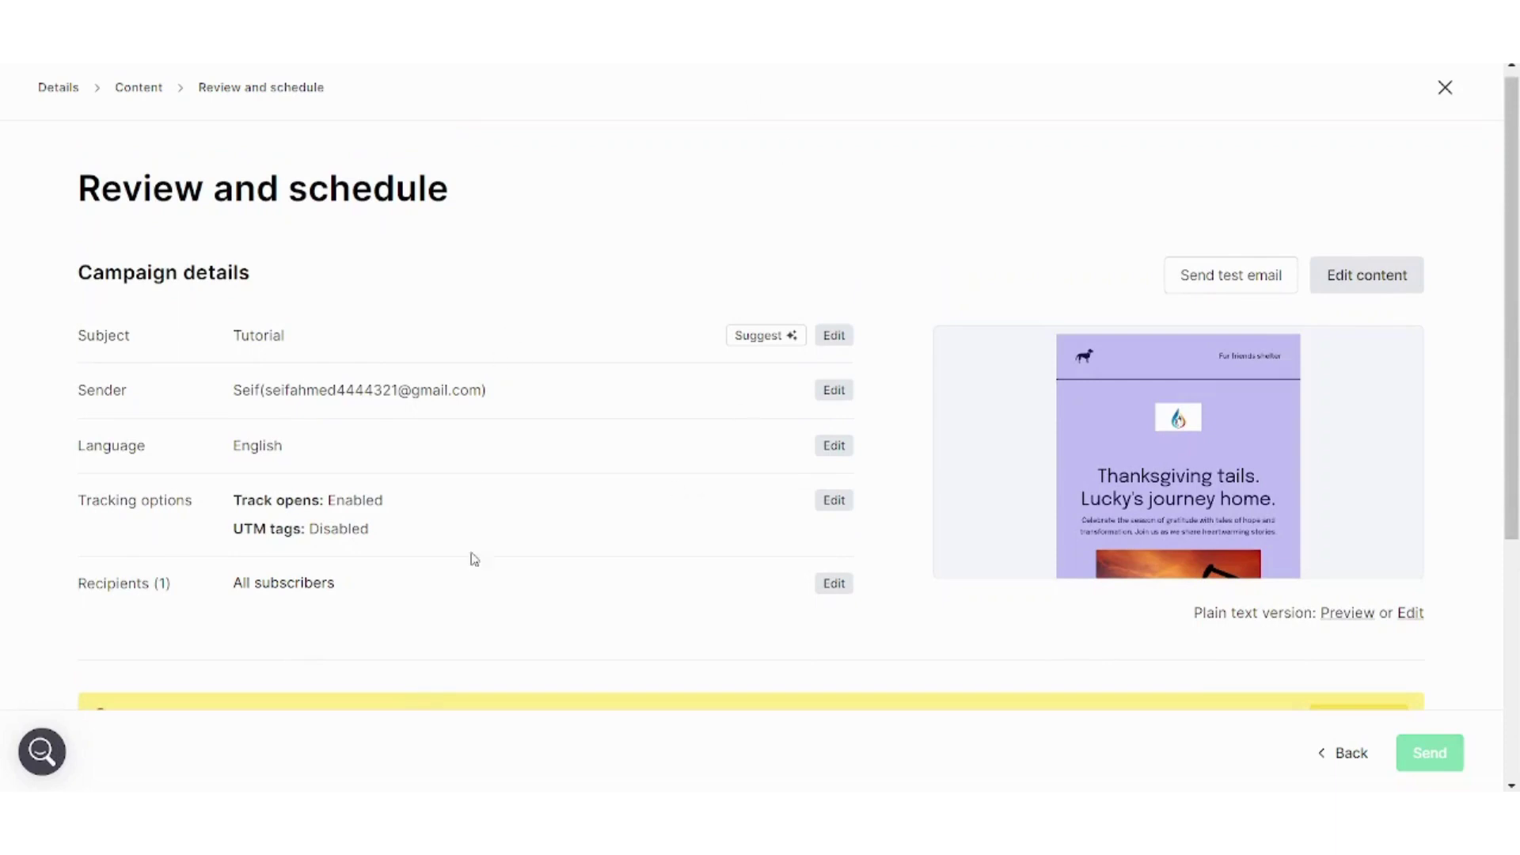
scroll(1517, 519, "down", 6)
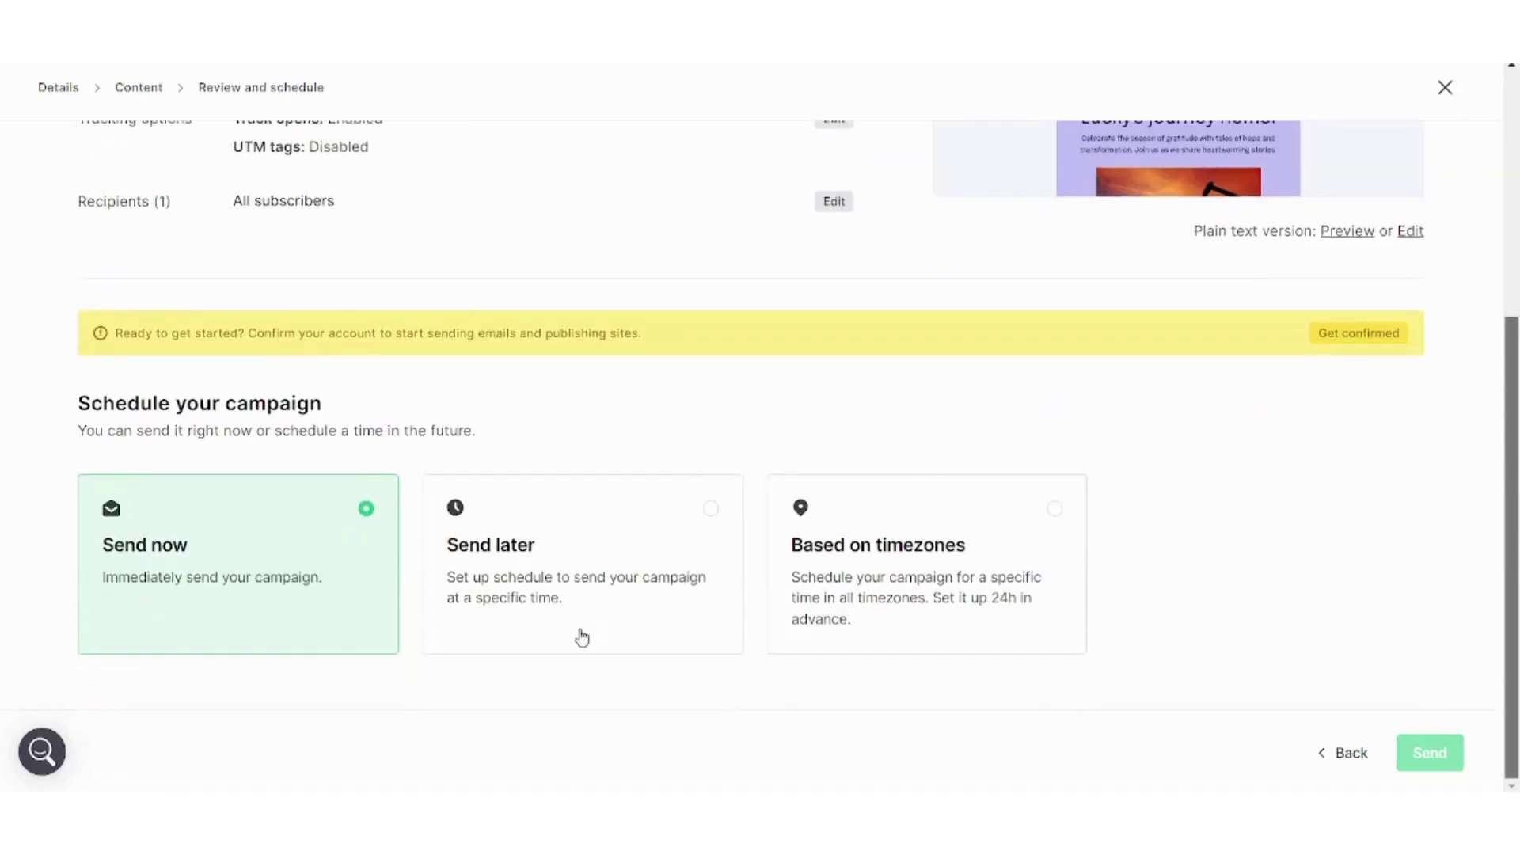
left_click(515, 561)
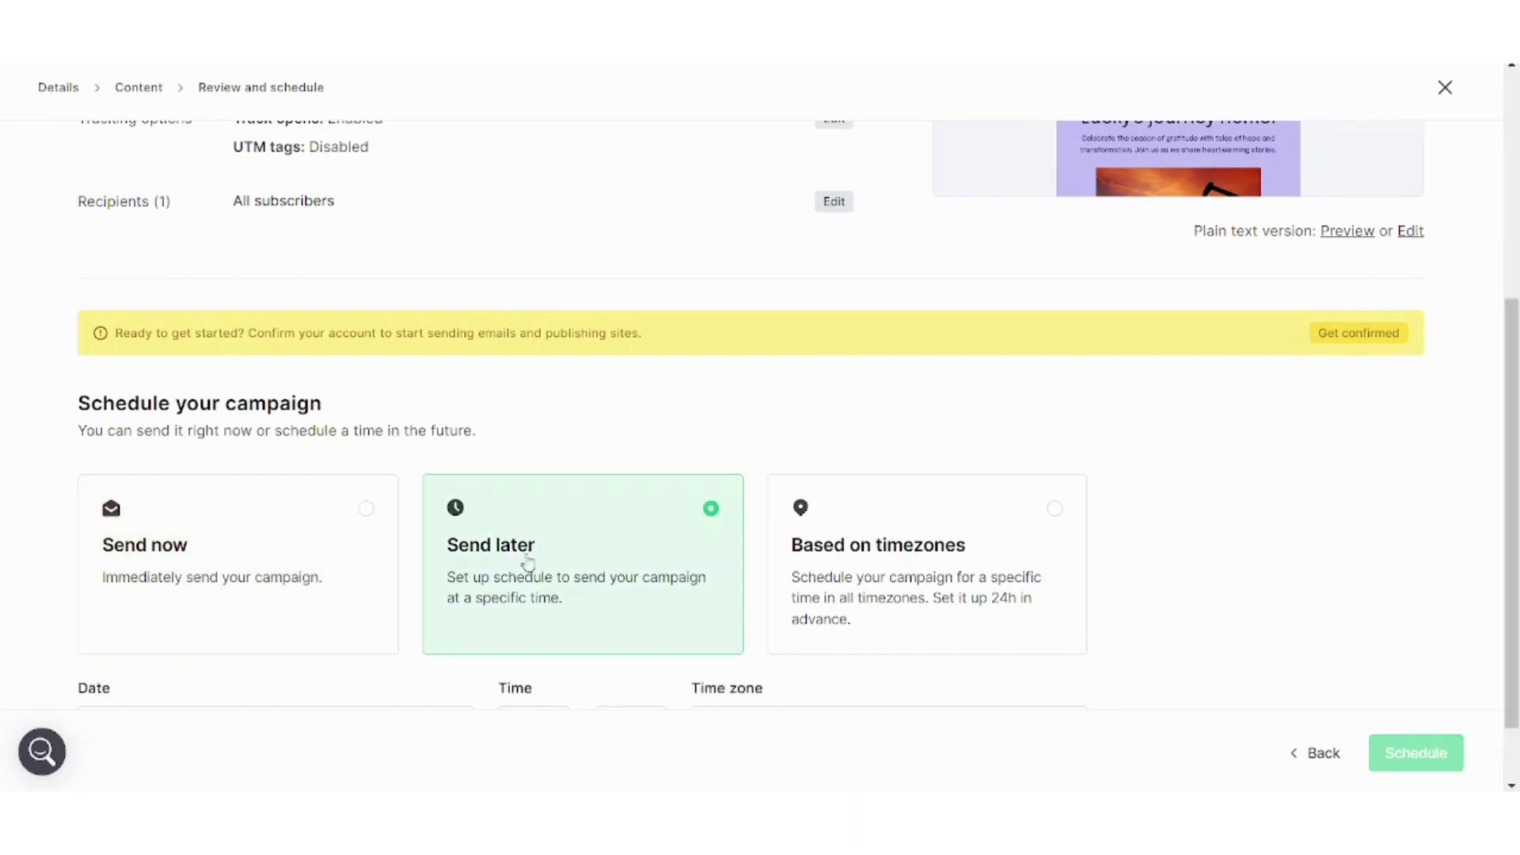
left_click(819, 569)
left_click(186, 562)
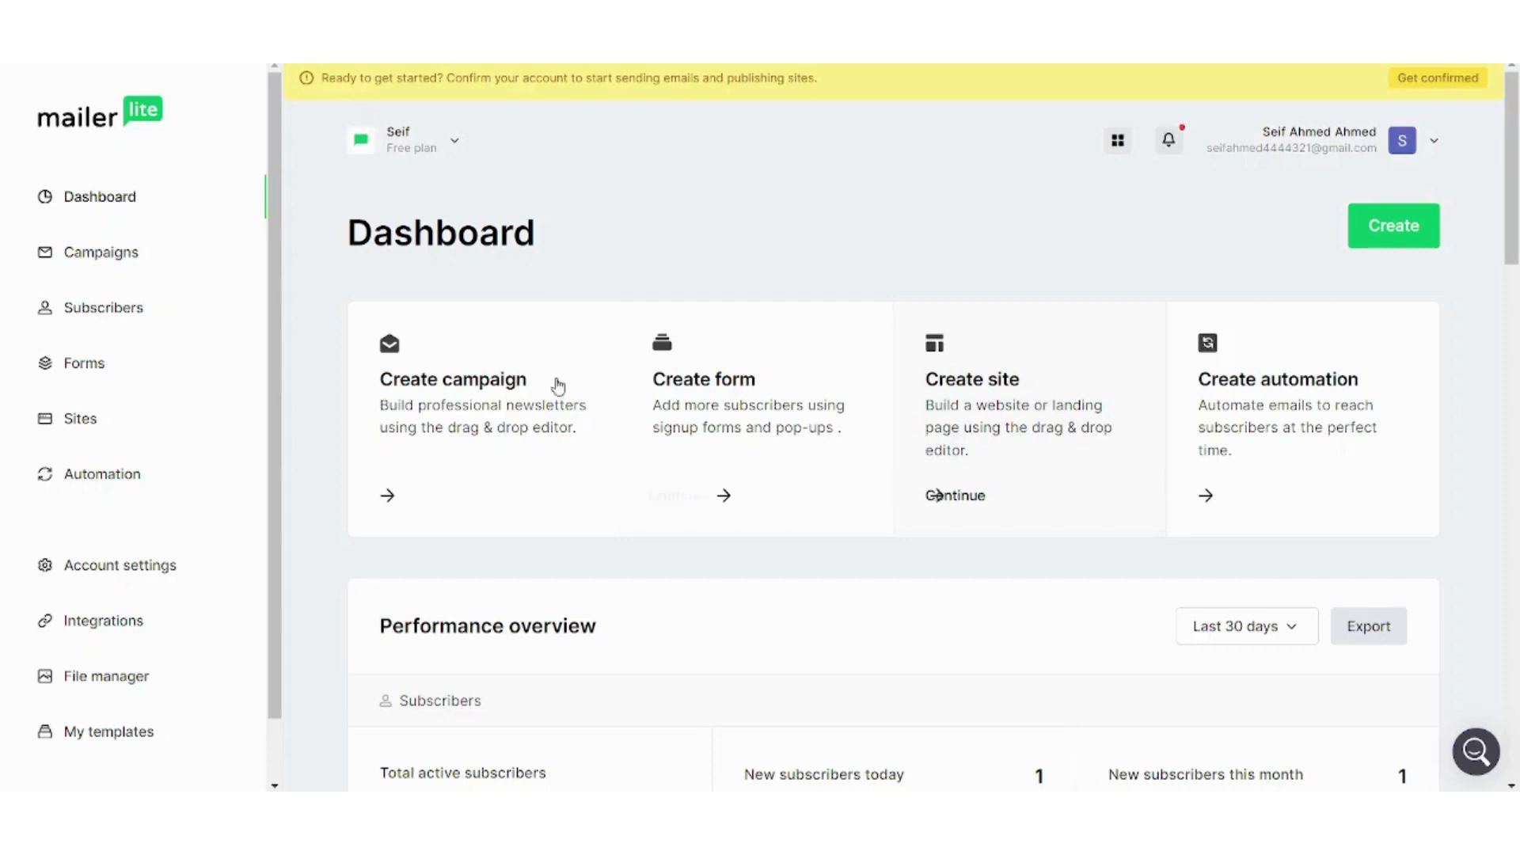
Create a Pop-up form named Tutorial, save it, and begin creating a subscriber group
left_click(87, 363)
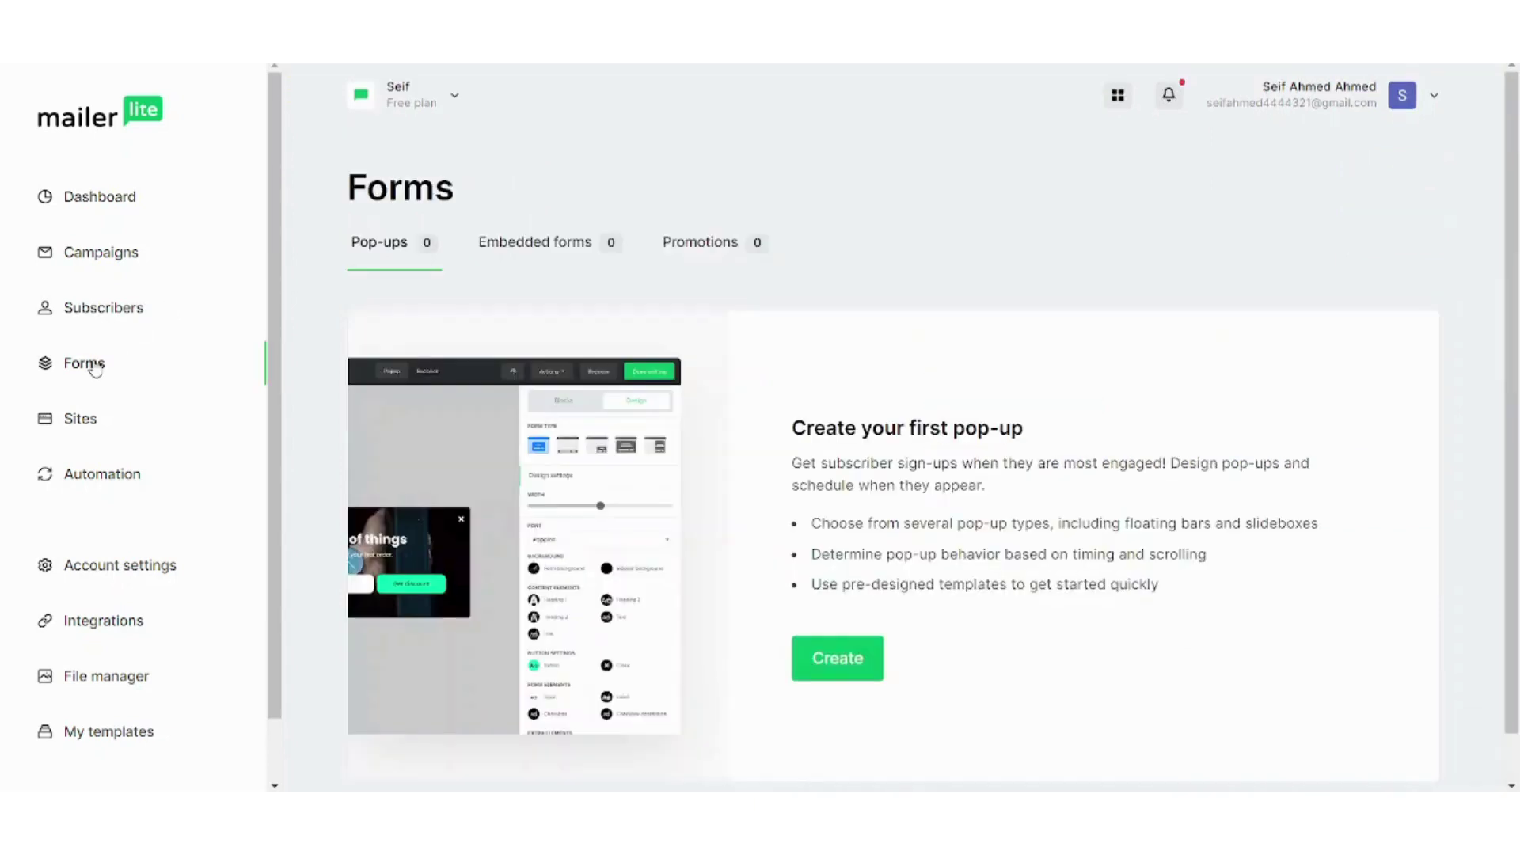
left_click(812, 658)
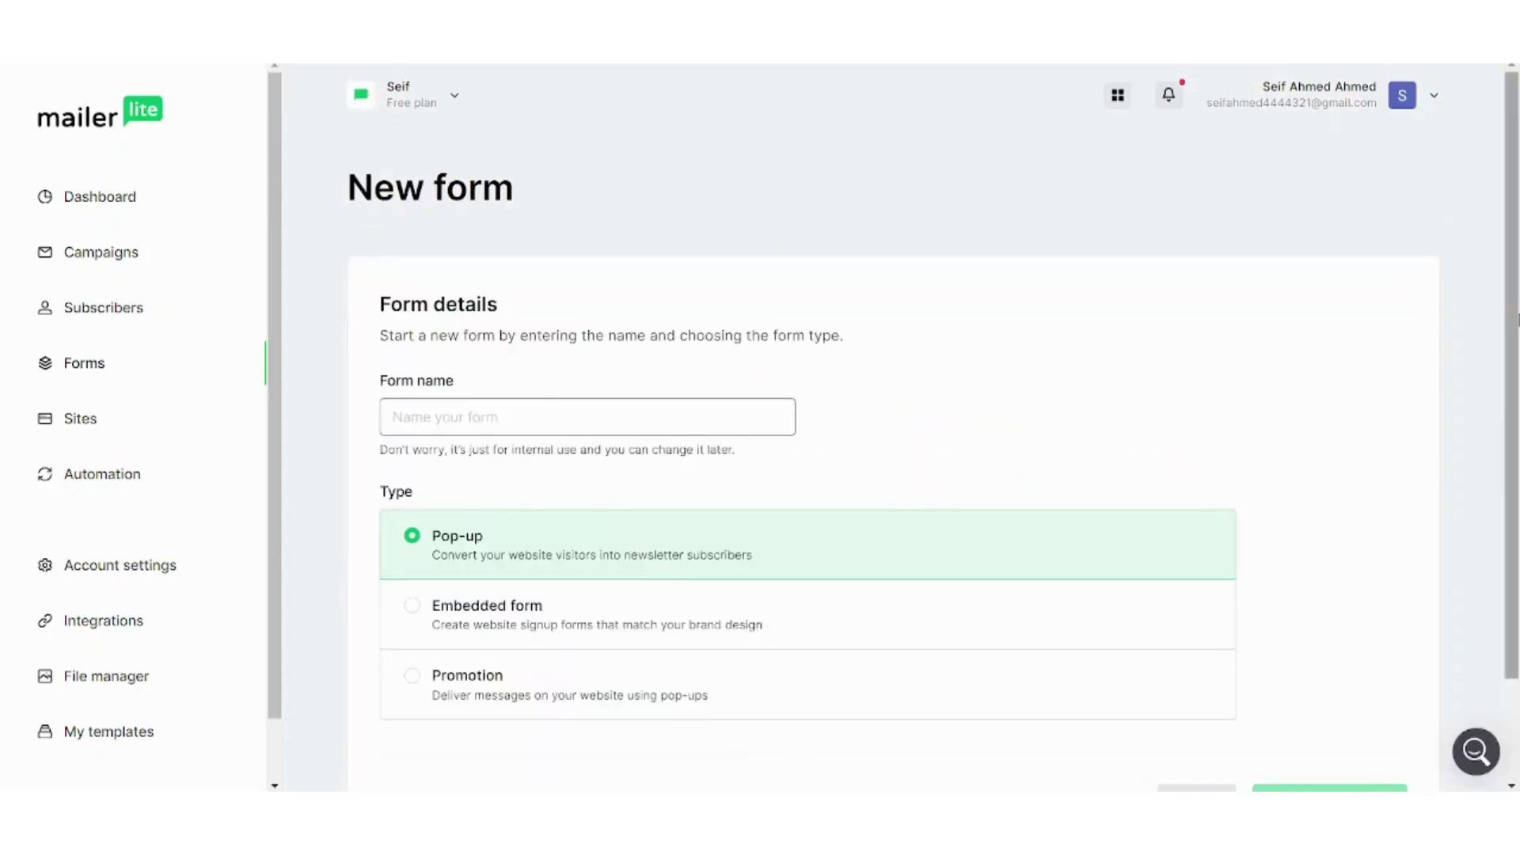
type("Tutorial")
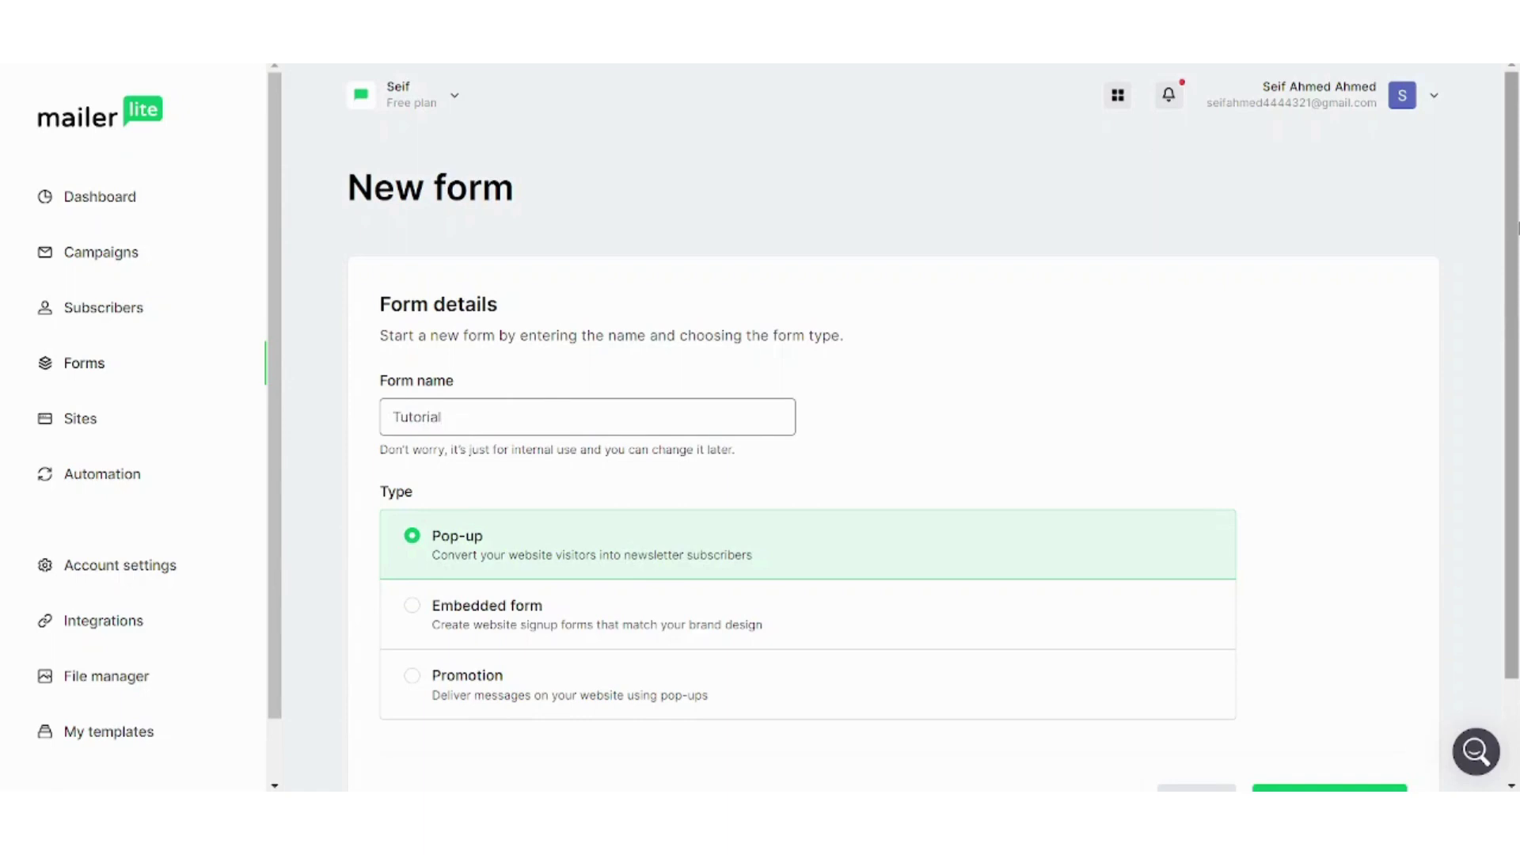
scroll(1517, 260, "down", 2)
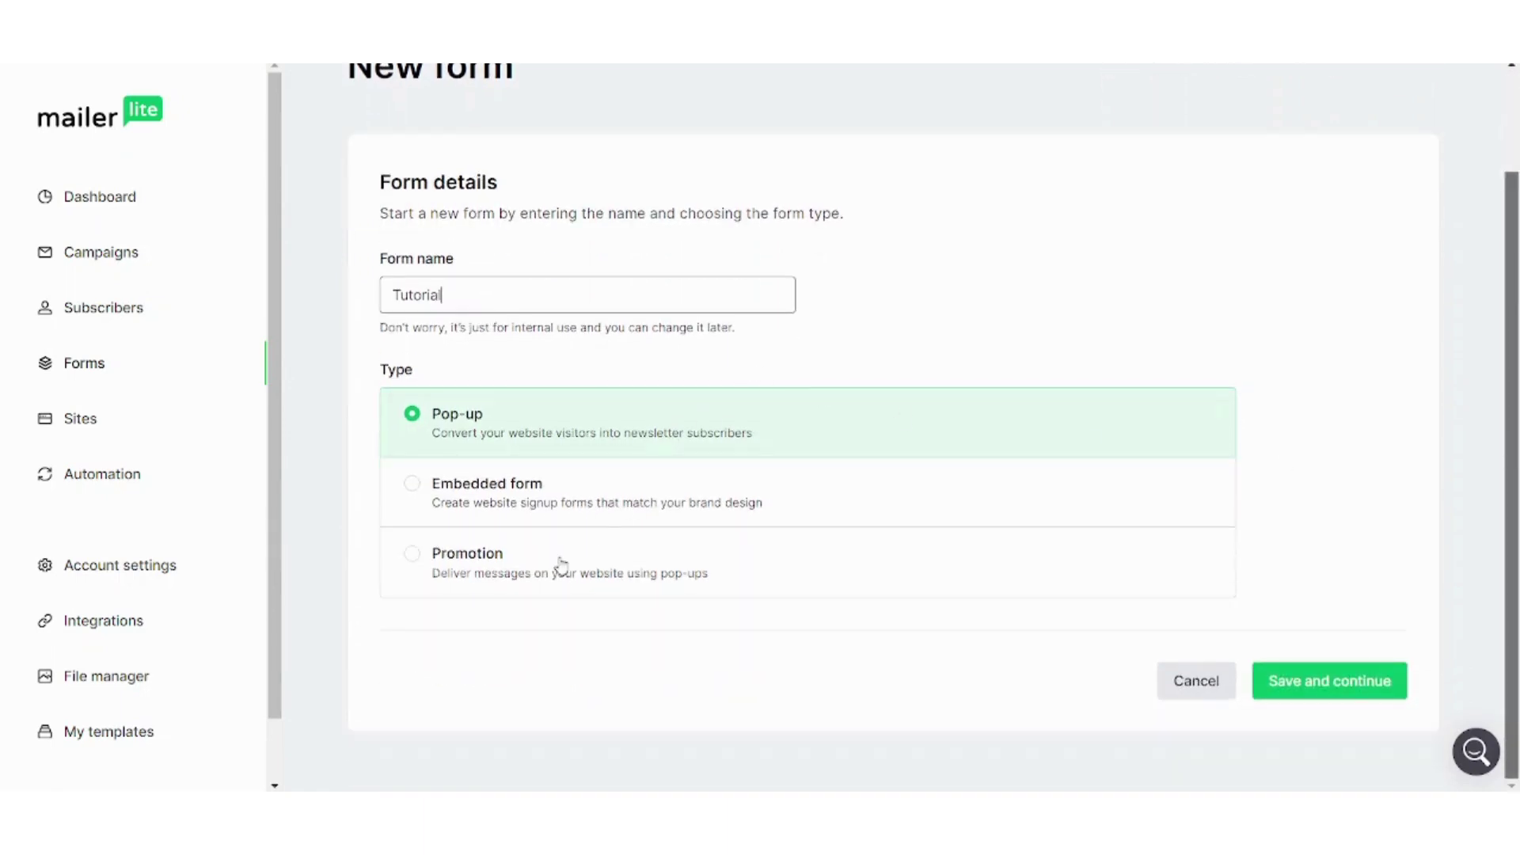
left_click(1310, 686)
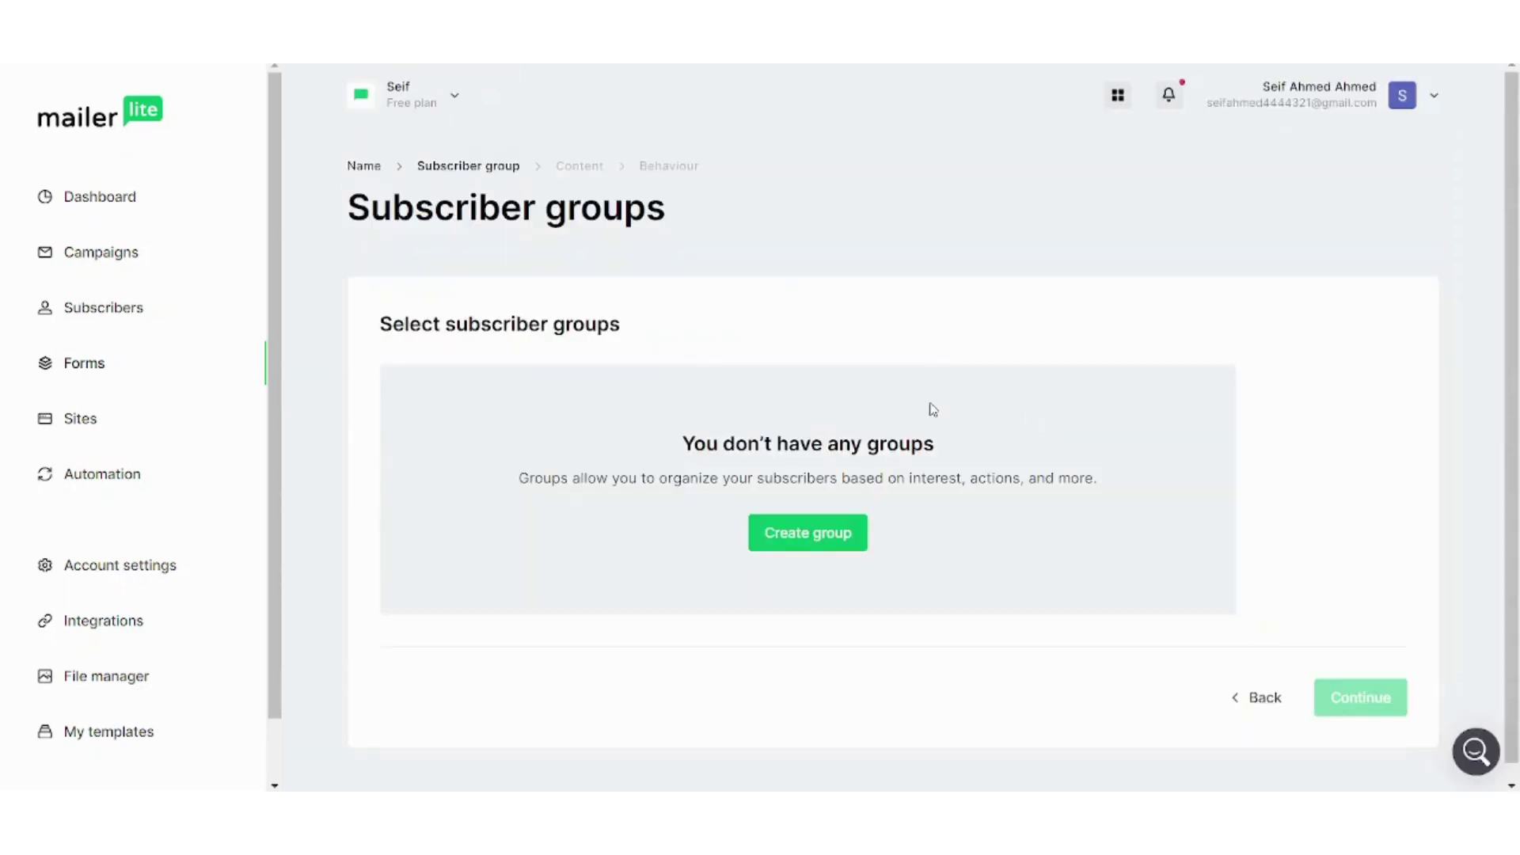
left_click(777, 535)
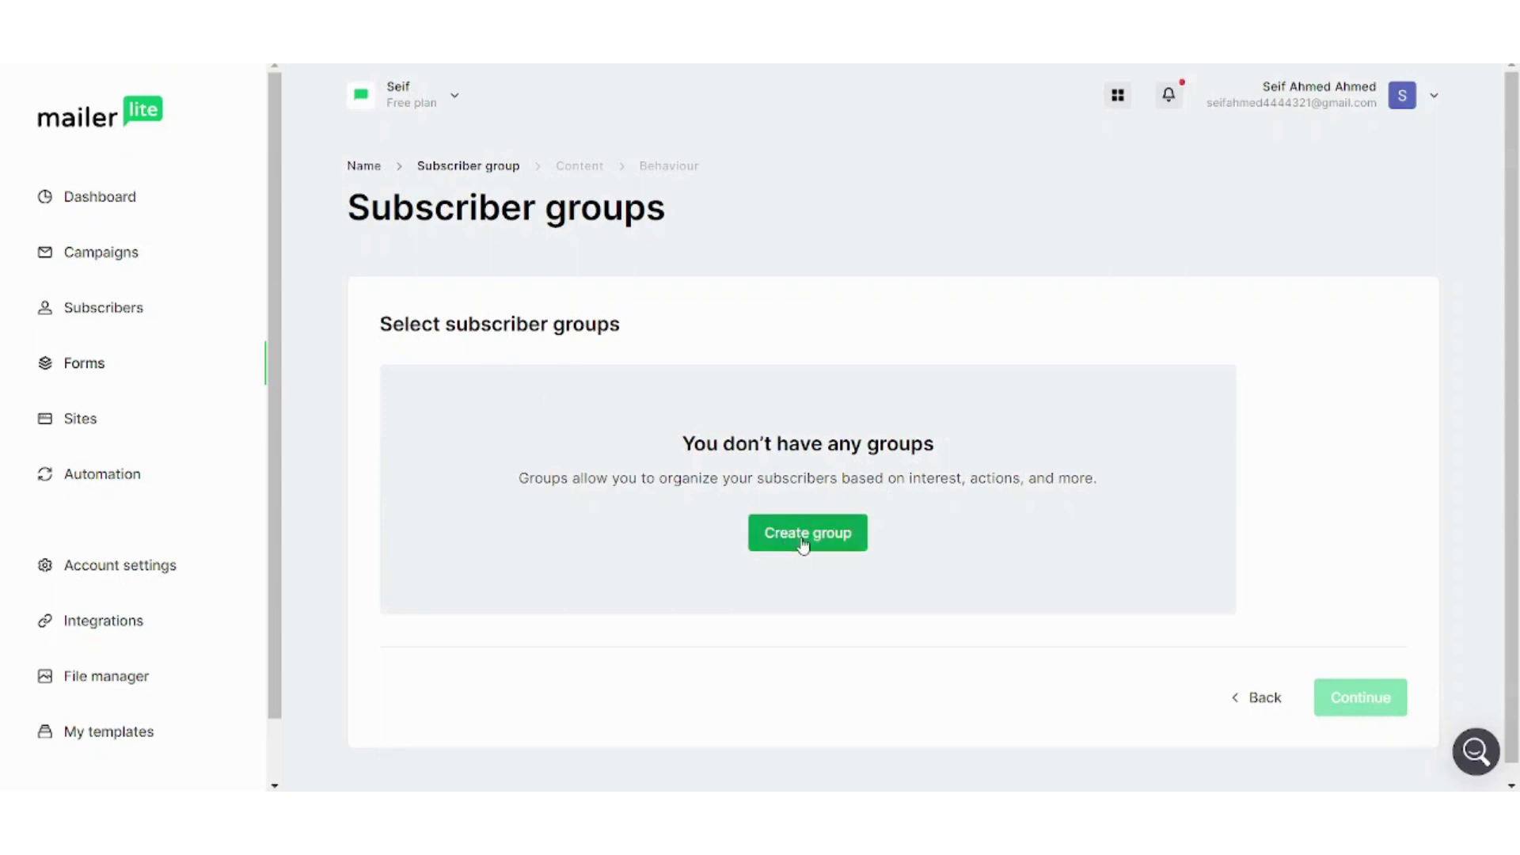
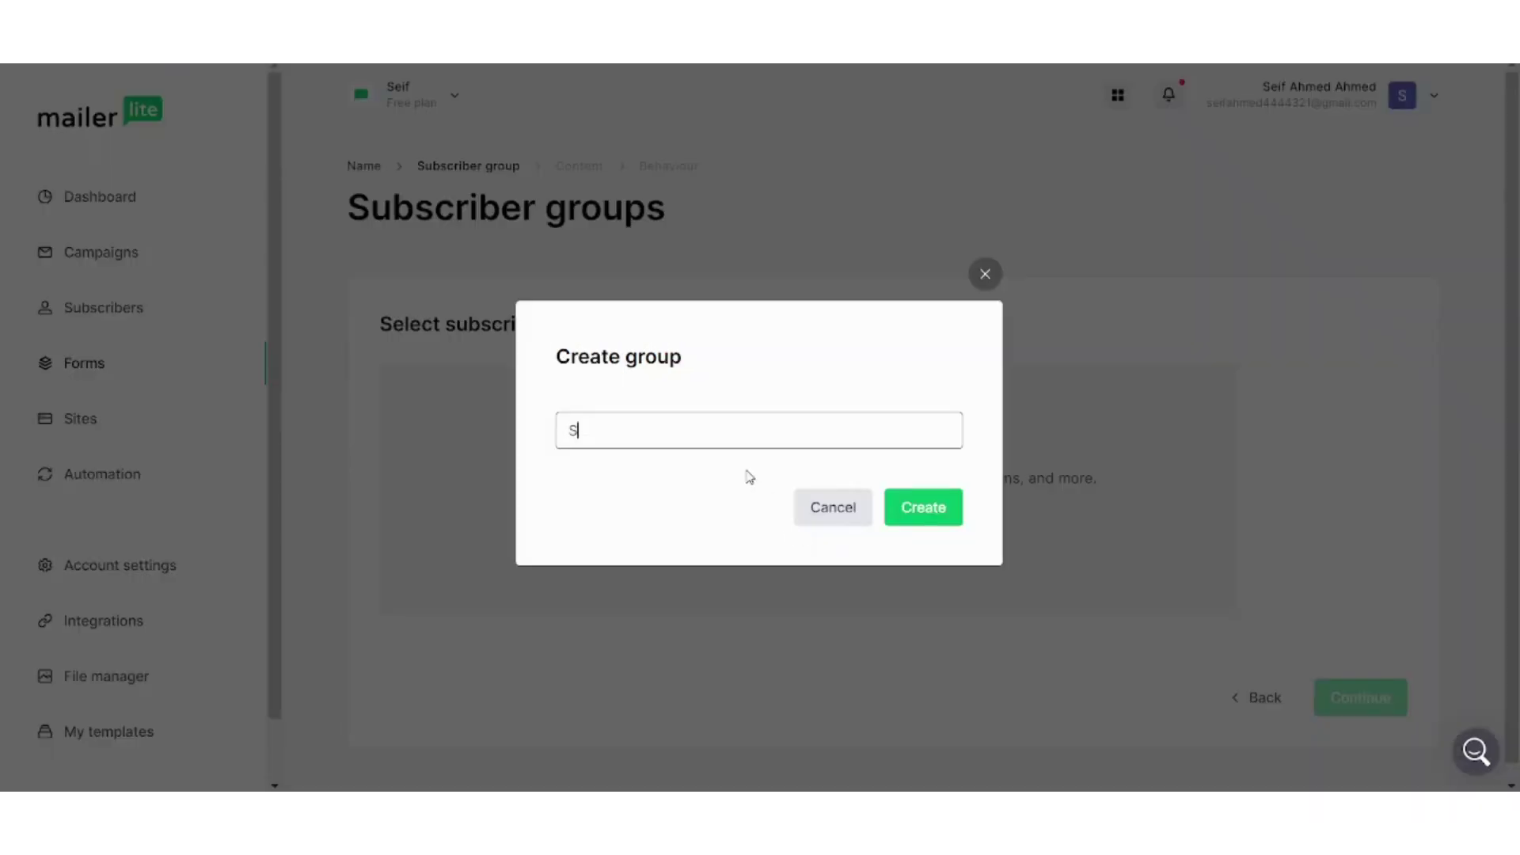
Enter a person's full name as the new group name, correcting typos, and create the group
key("Return")
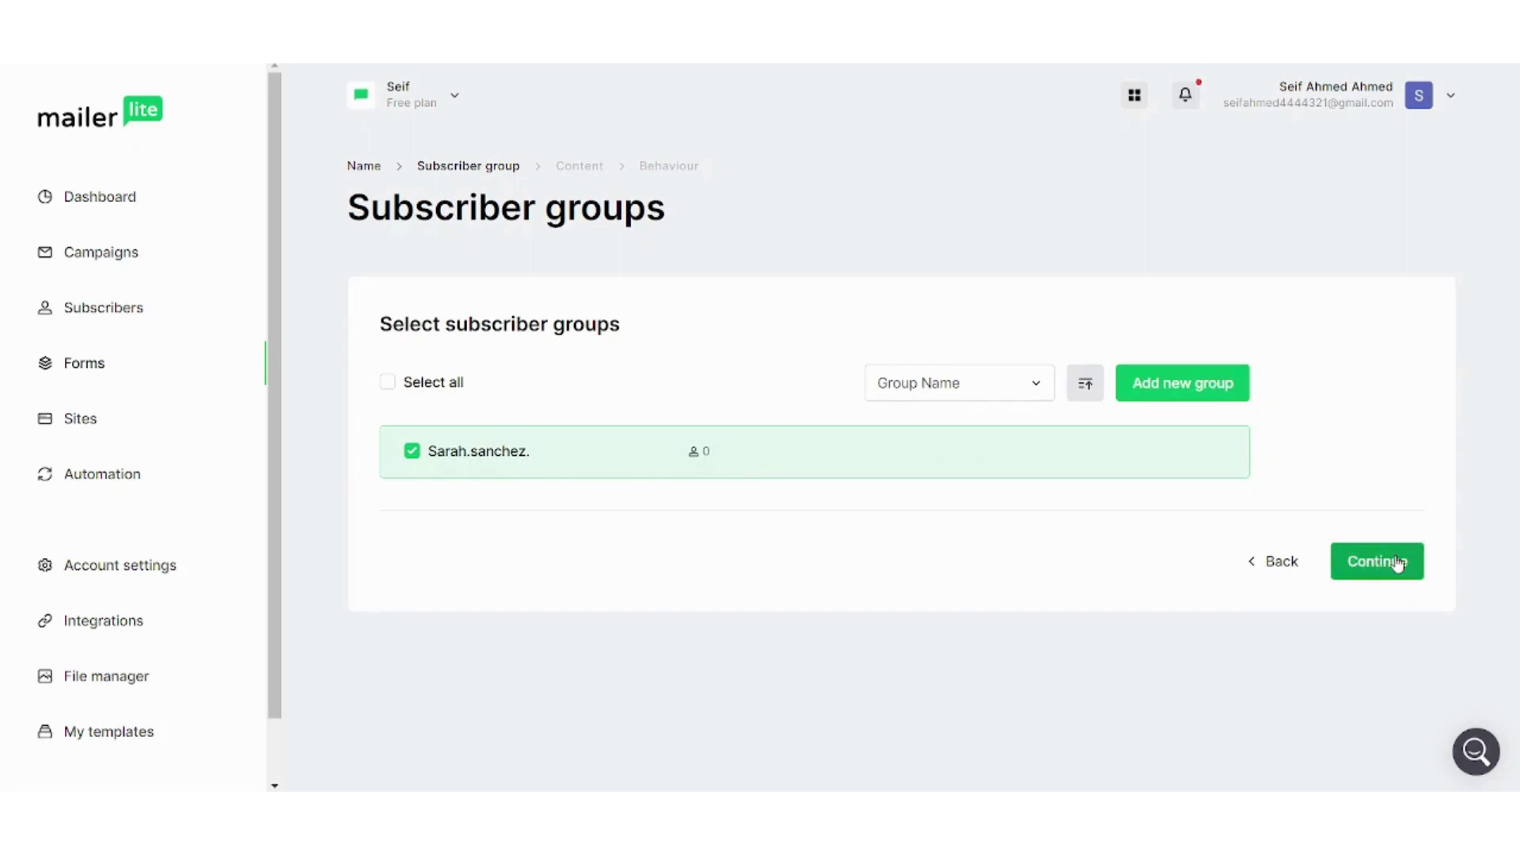
Continue the pop-up to its template gallery, browse it, then switch to Sites
left_click(1397, 563)
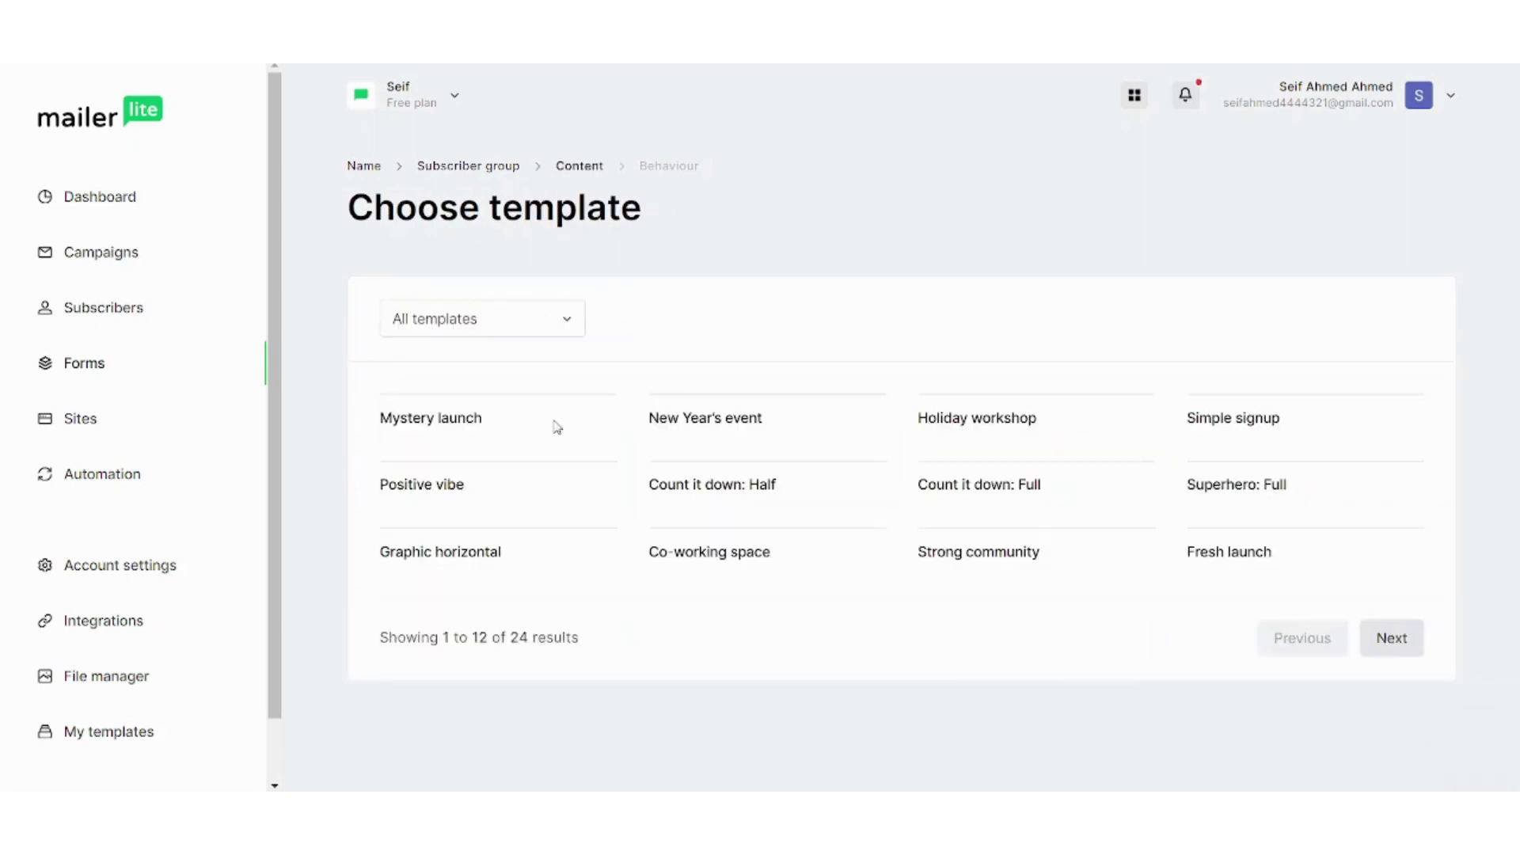
scroll(673, 499, "down", 4)
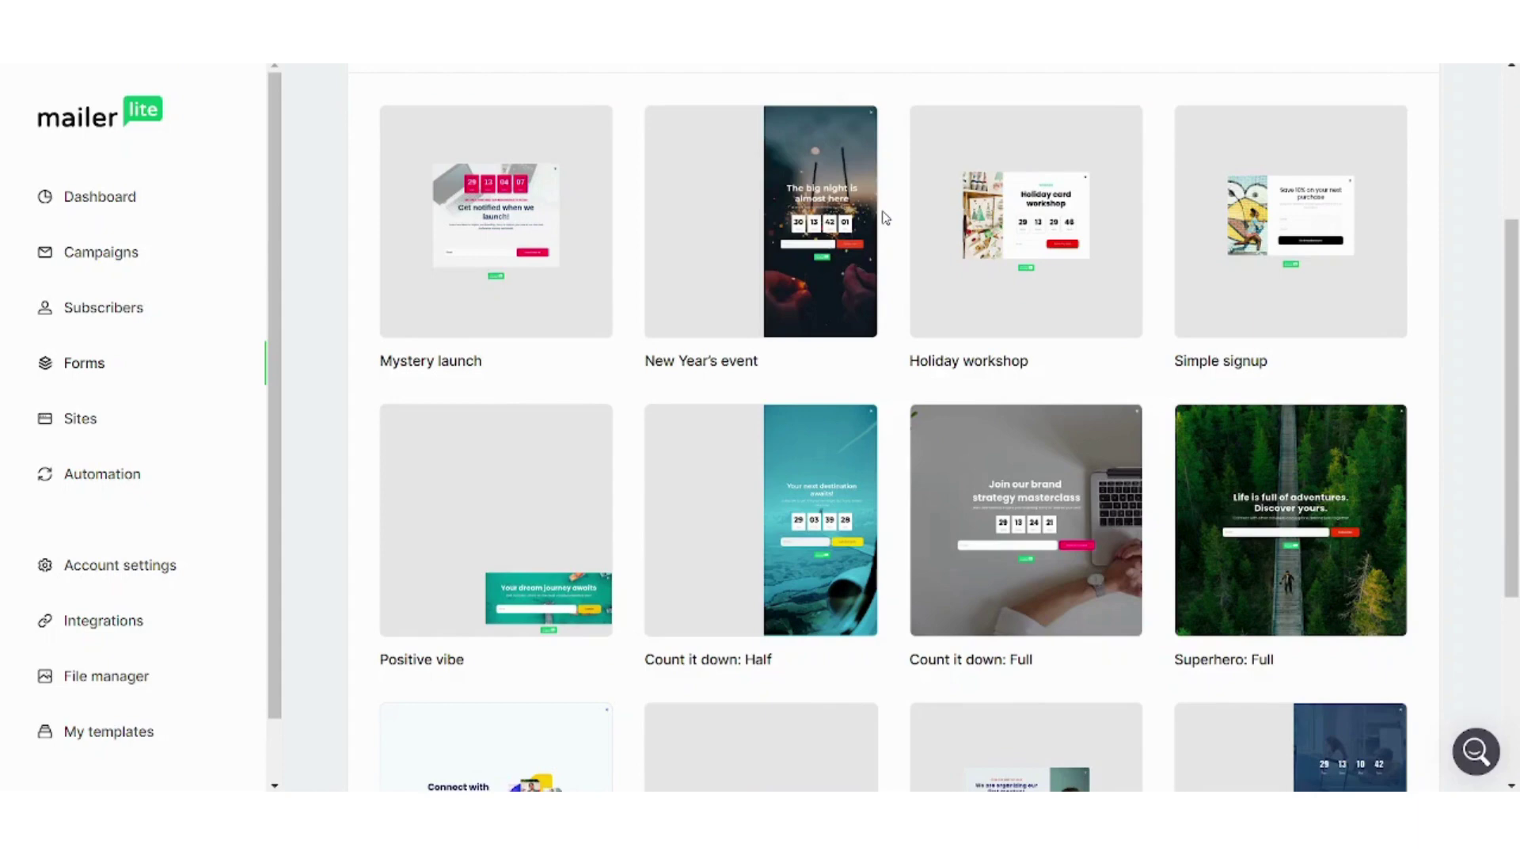
left_click(97, 423)
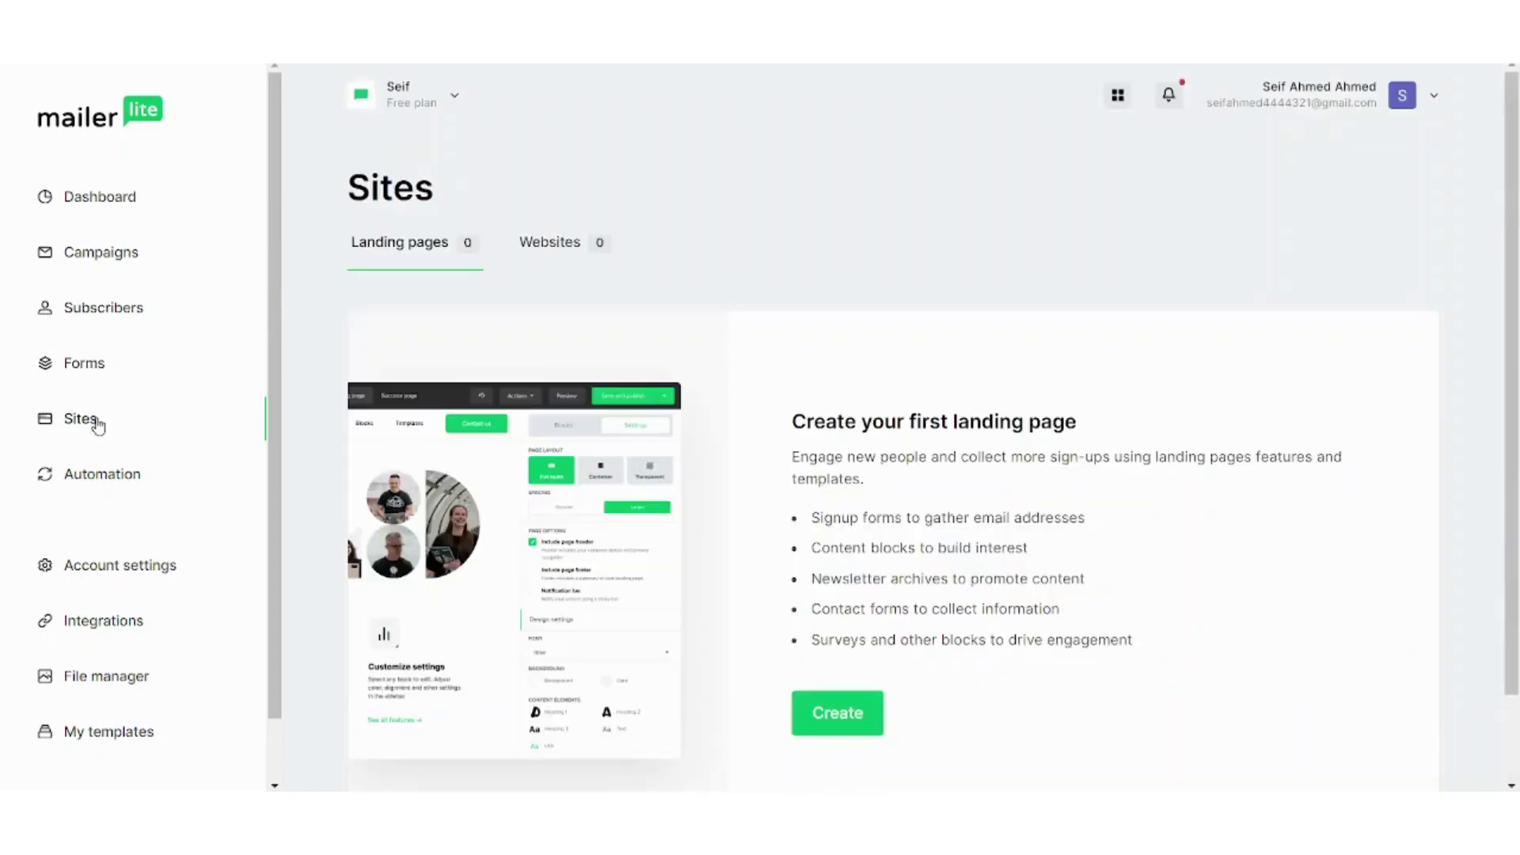
Create a new landing page with site name Tutorial and save the details
left_click(874, 712)
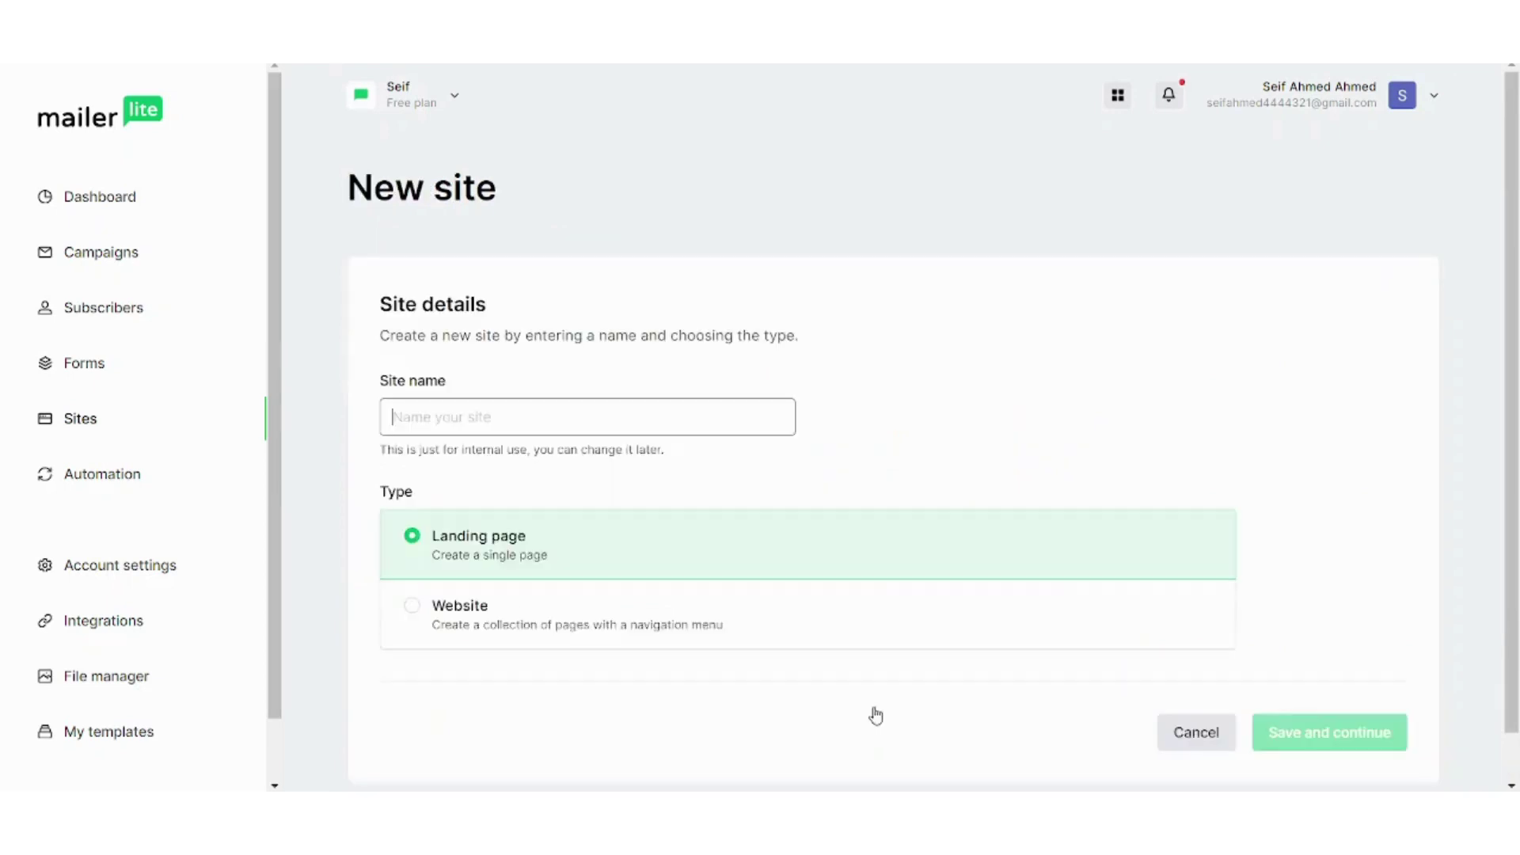
left_click(609, 432)
type("Tutorial")
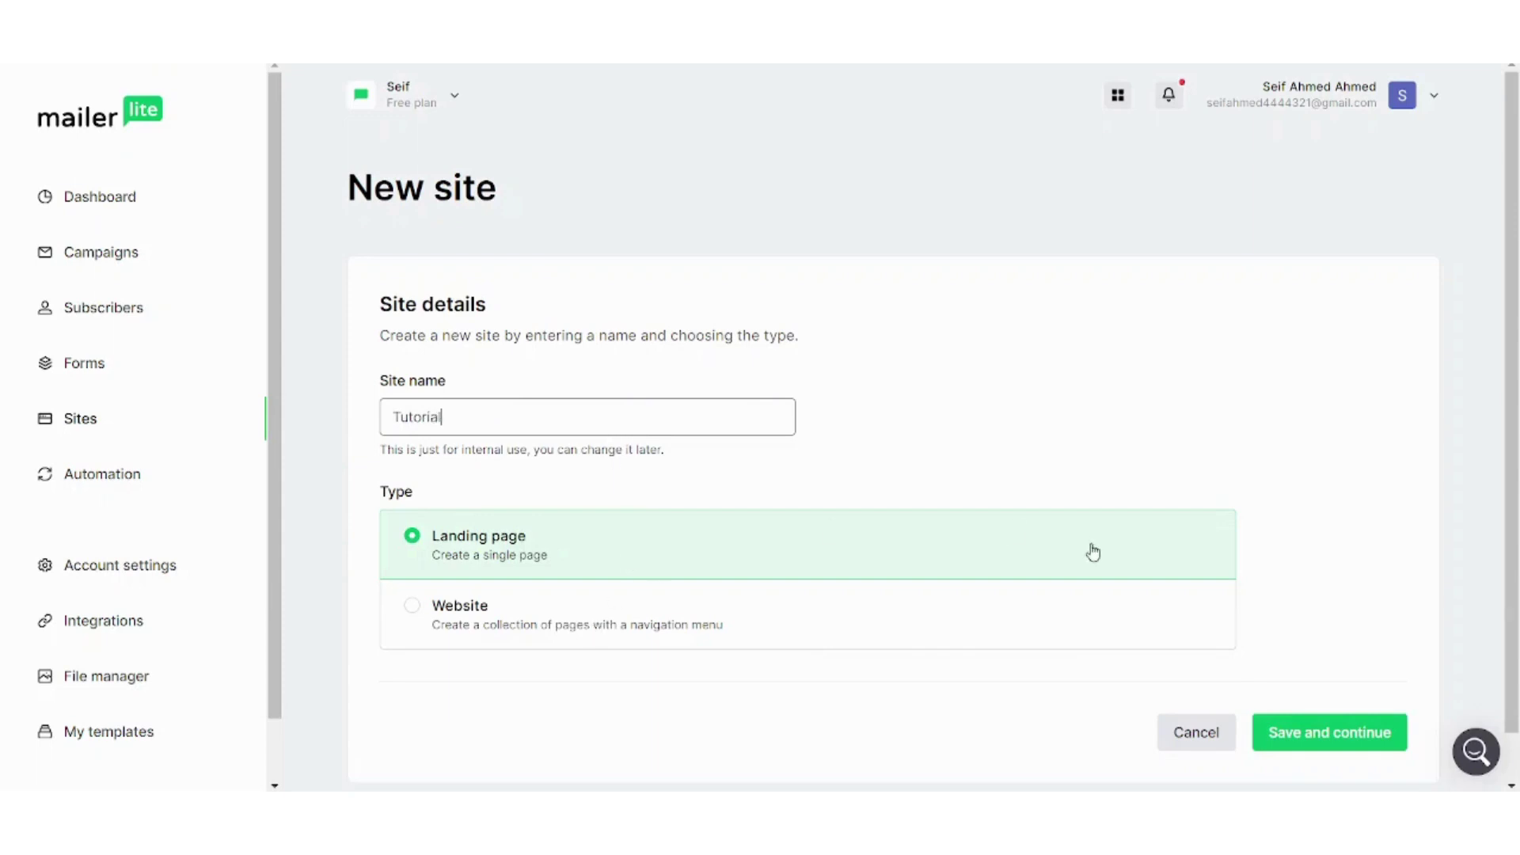
left_click(1321, 728)
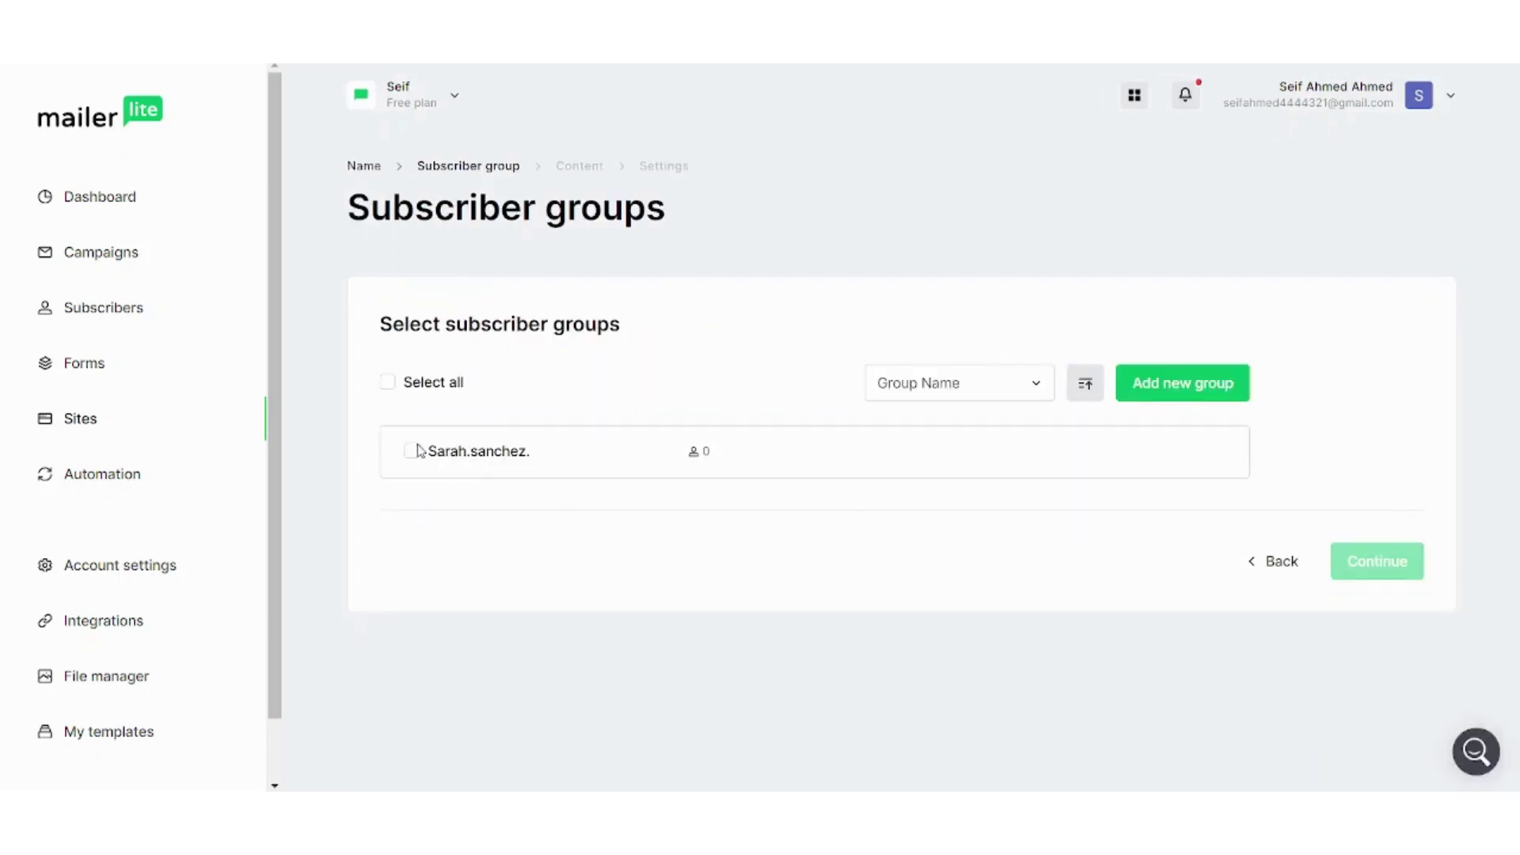
Assign the new subscriber group to the landing page and continue to its templates
left_click(412, 451)
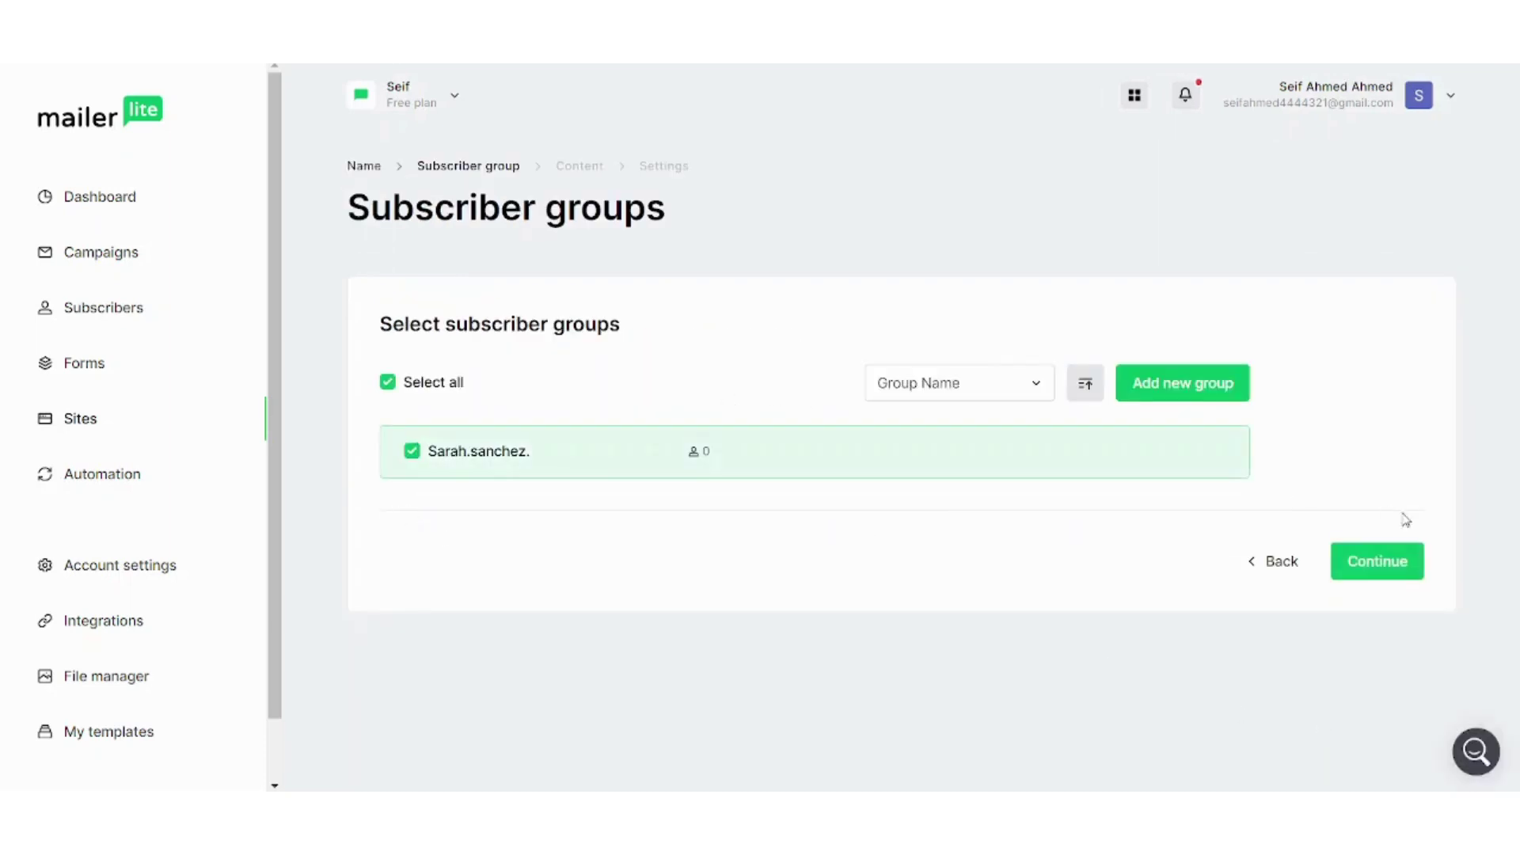
left_click(1377, 561)
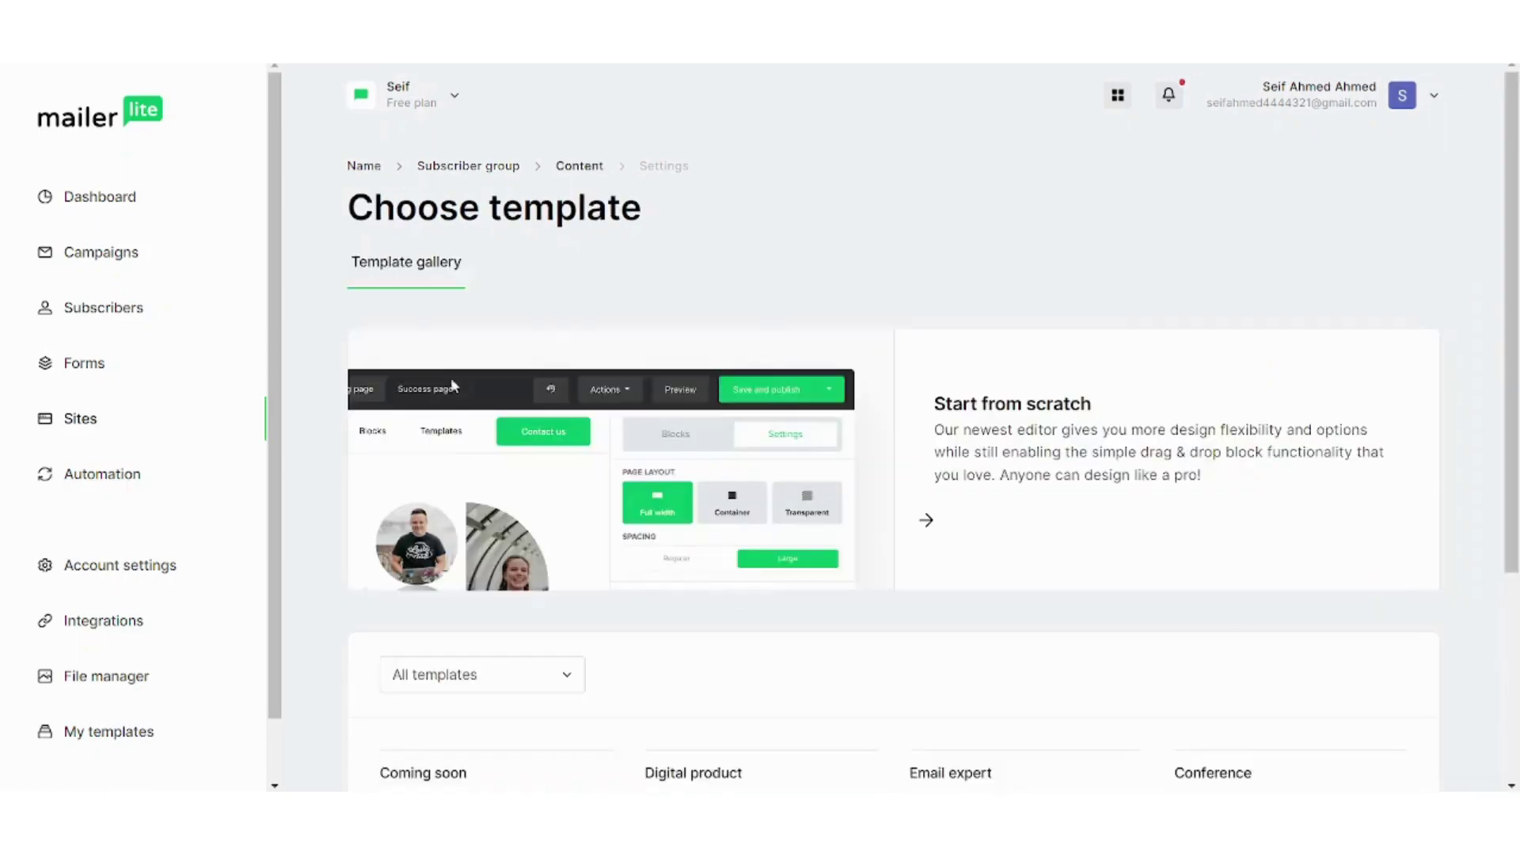
scroll(1377, 577, "down", 4)
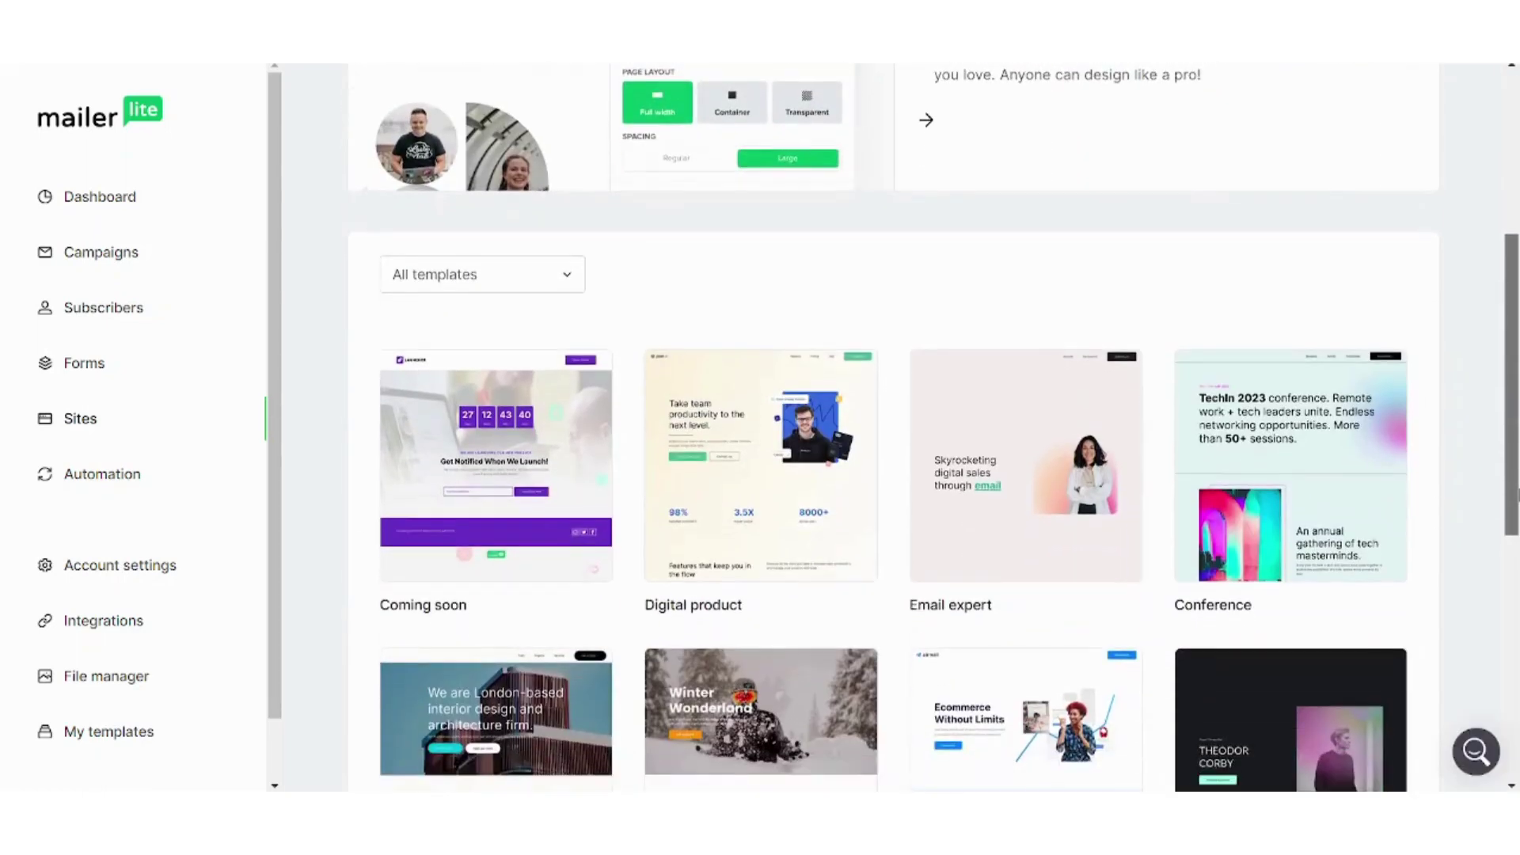
scroll(1478, 355, "up", 5)
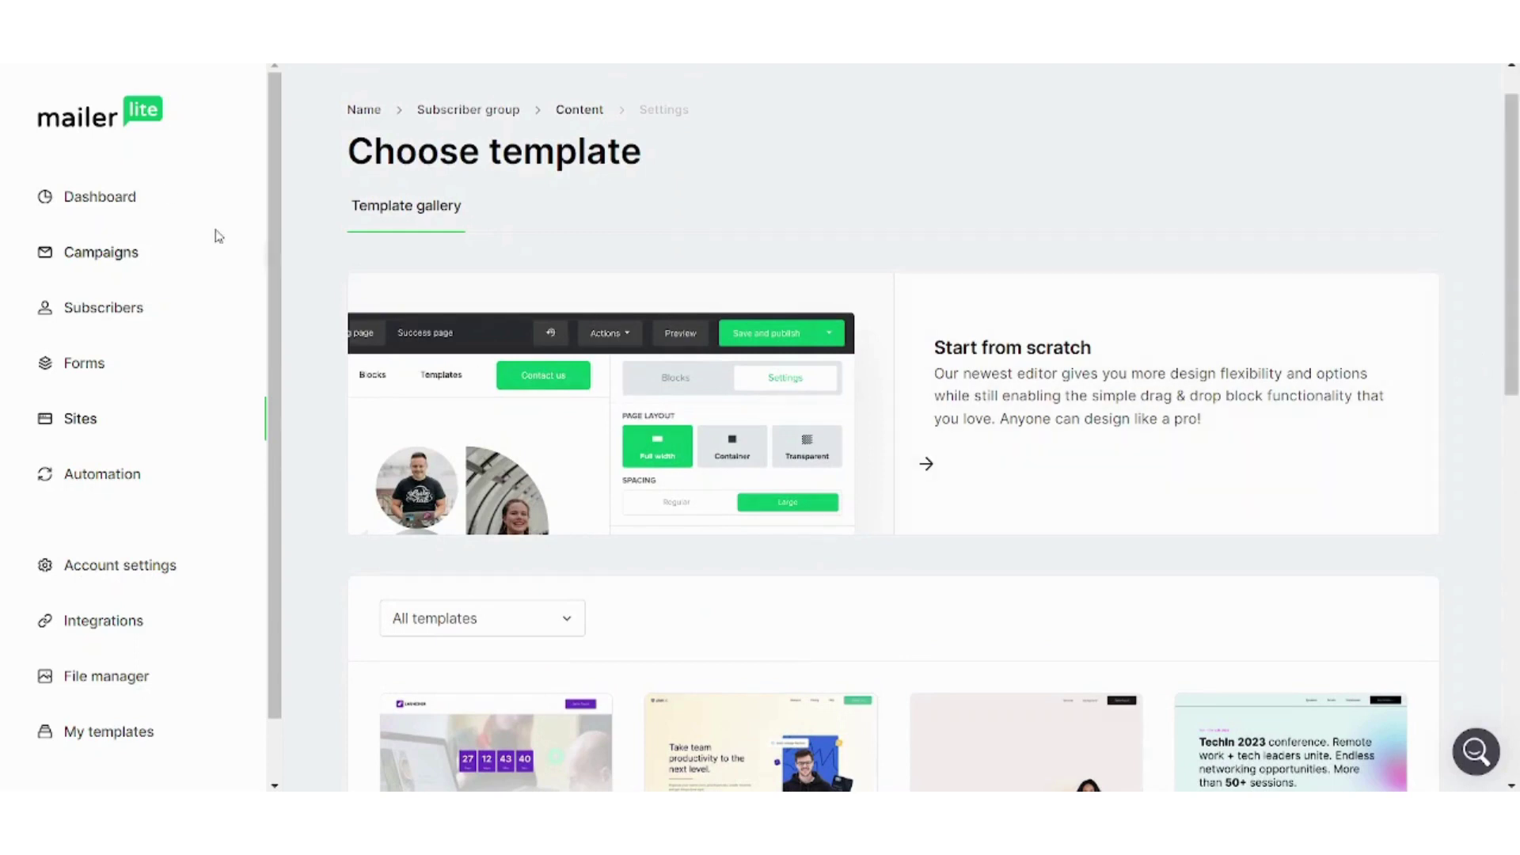
Go back to the Dashboard and open the Automations section
left_click(99, 196)
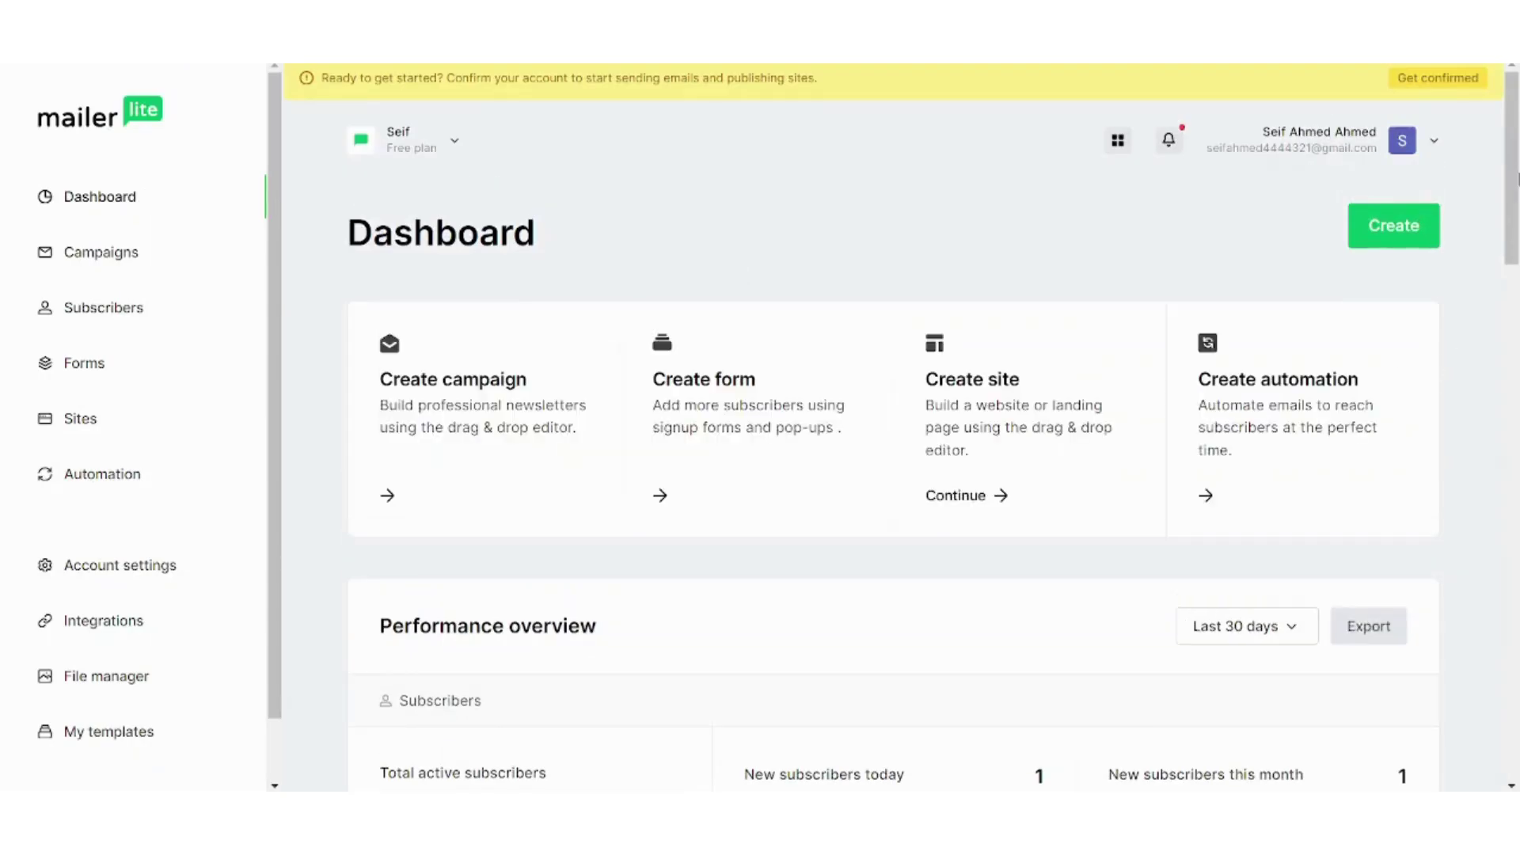
scroll(1215, 443, "down", 1)
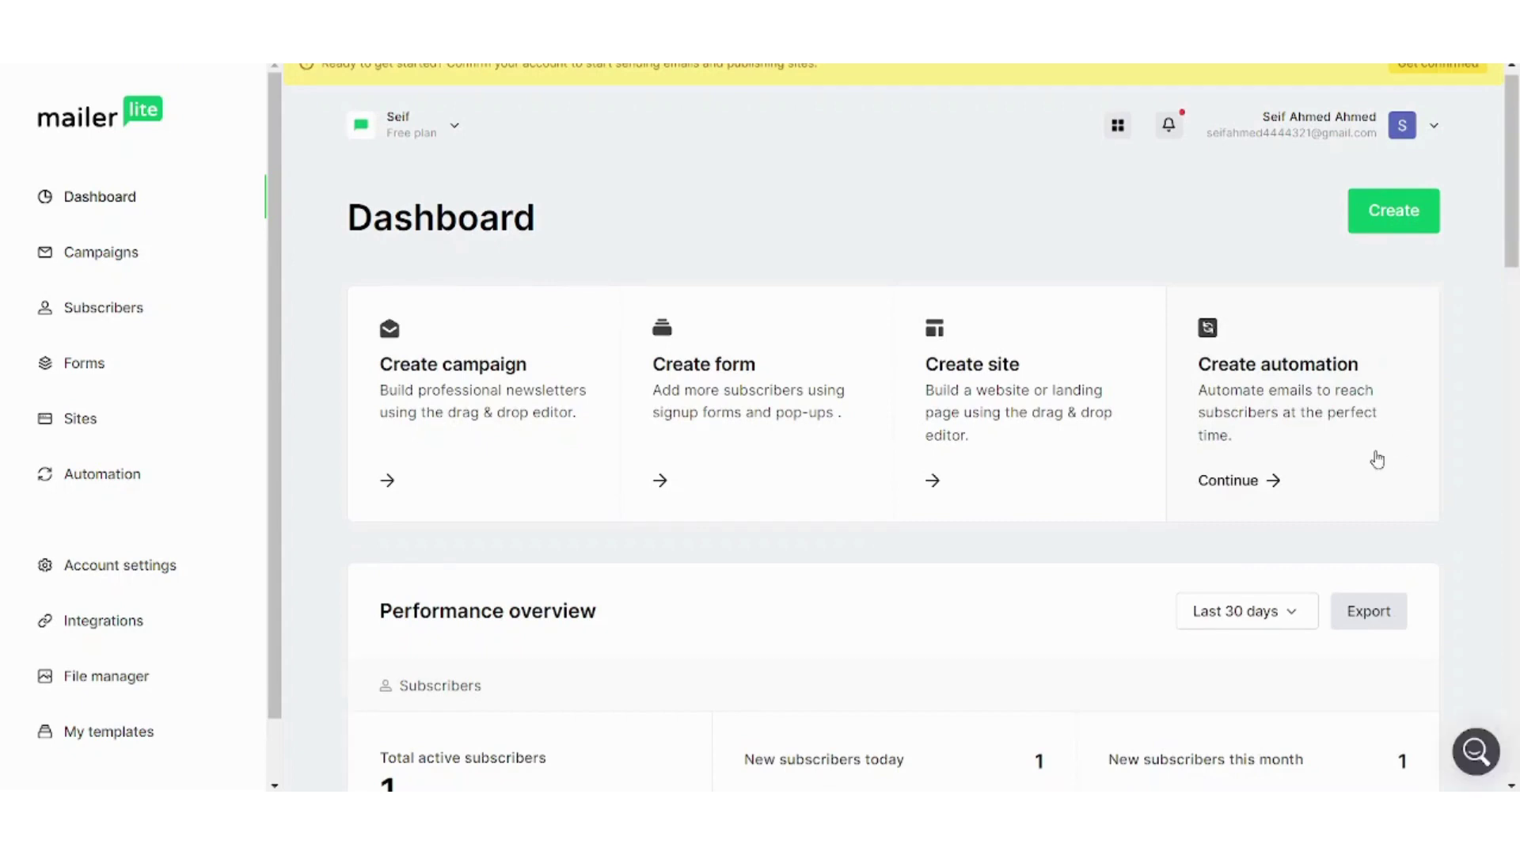
left_click(147, 471)
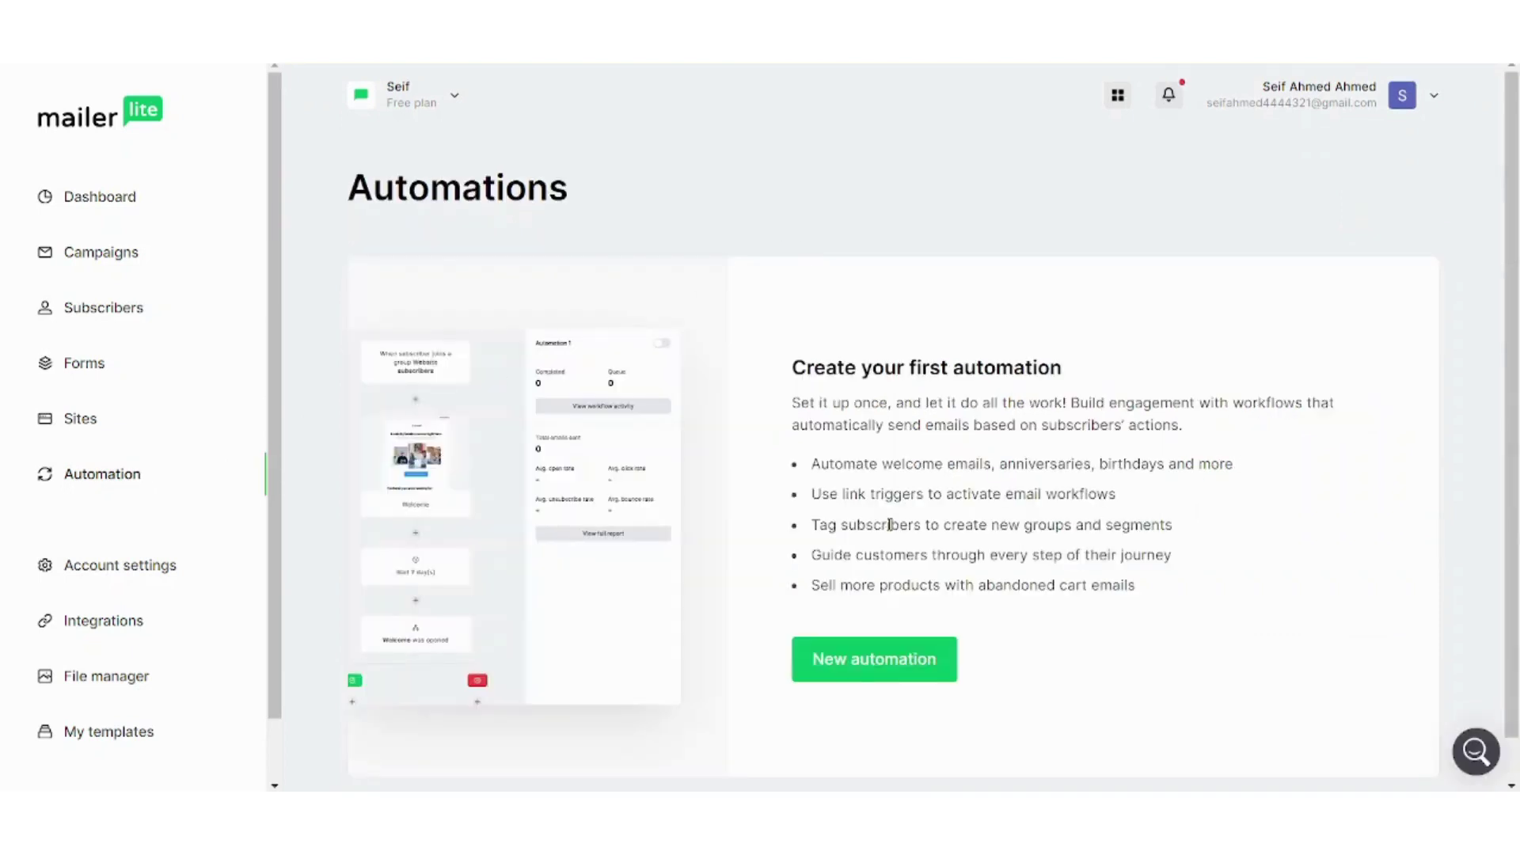
Start a new automation, browse the templates, and preview Simple welcome email
left_click(865, 665)
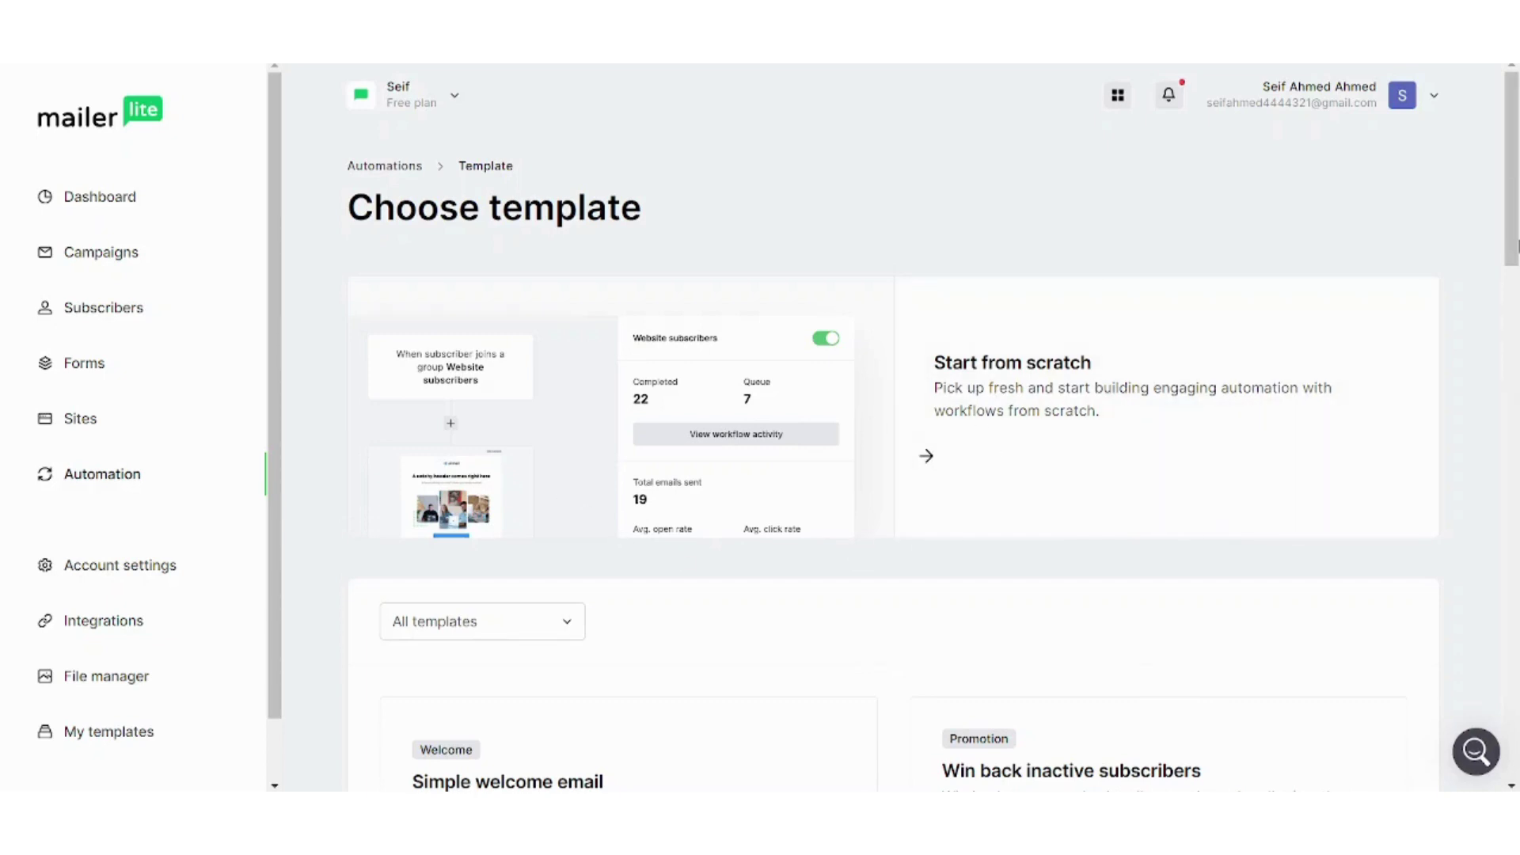
scroll(871, 395, "down", 7)
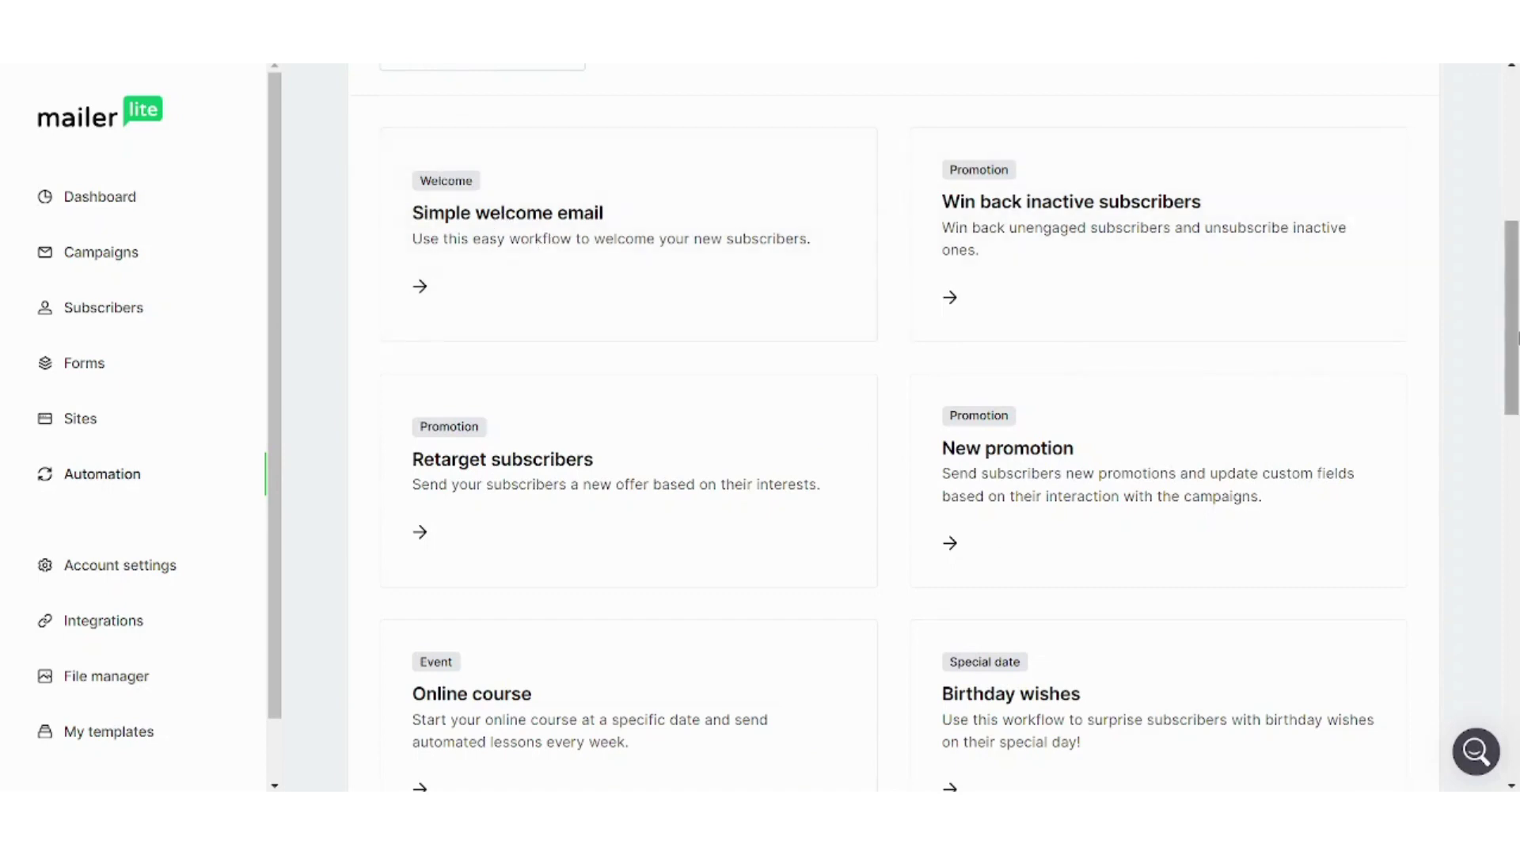
left_click_drag(1514, 330, 1515, 312)
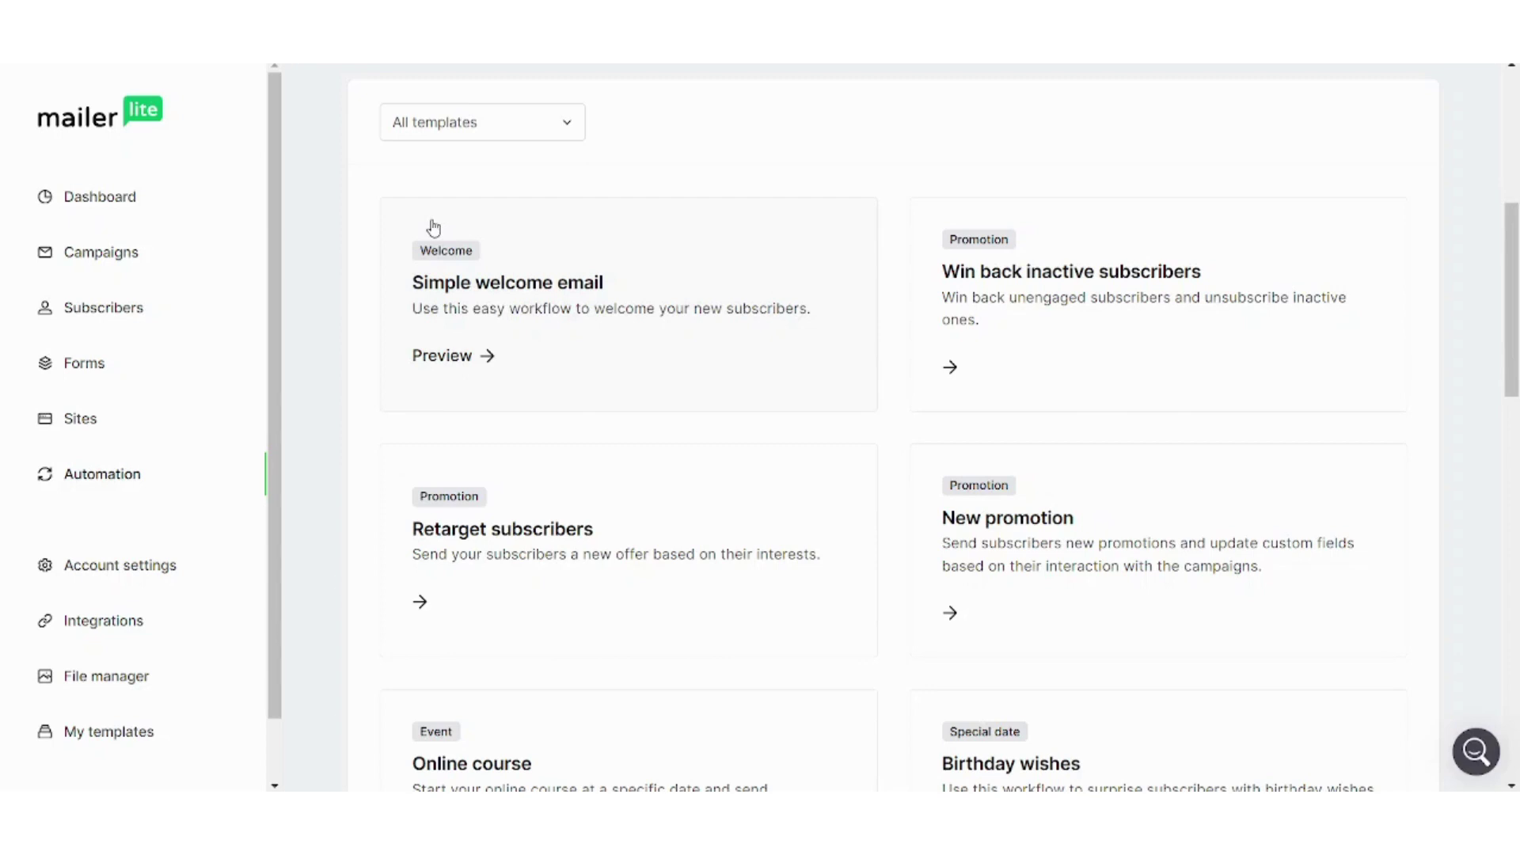
left_click_drag(1513, 350, 1516, 424)
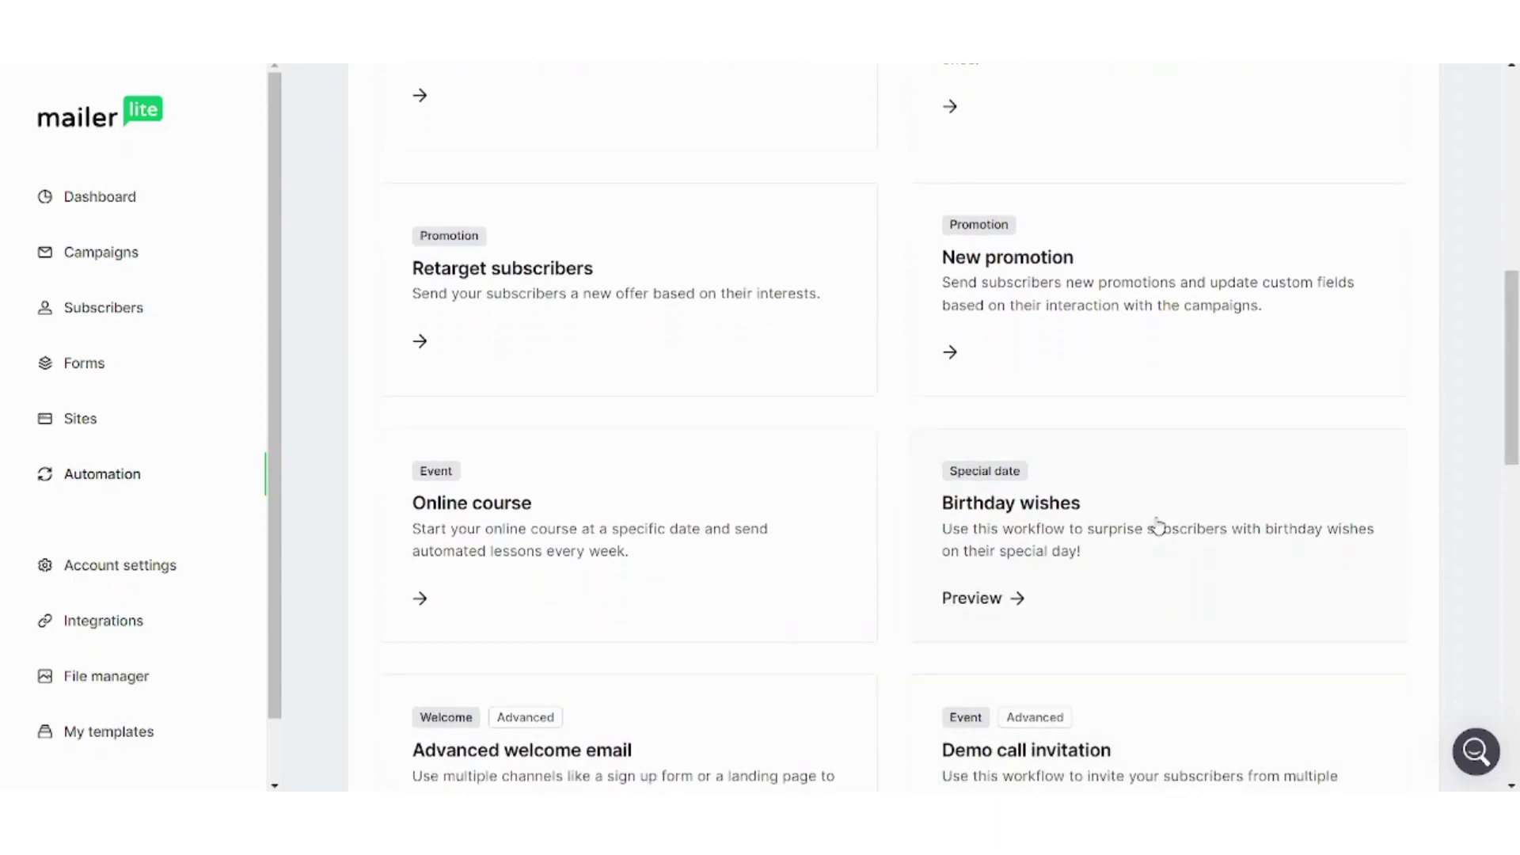
scroll(950, 475, "up", 4)
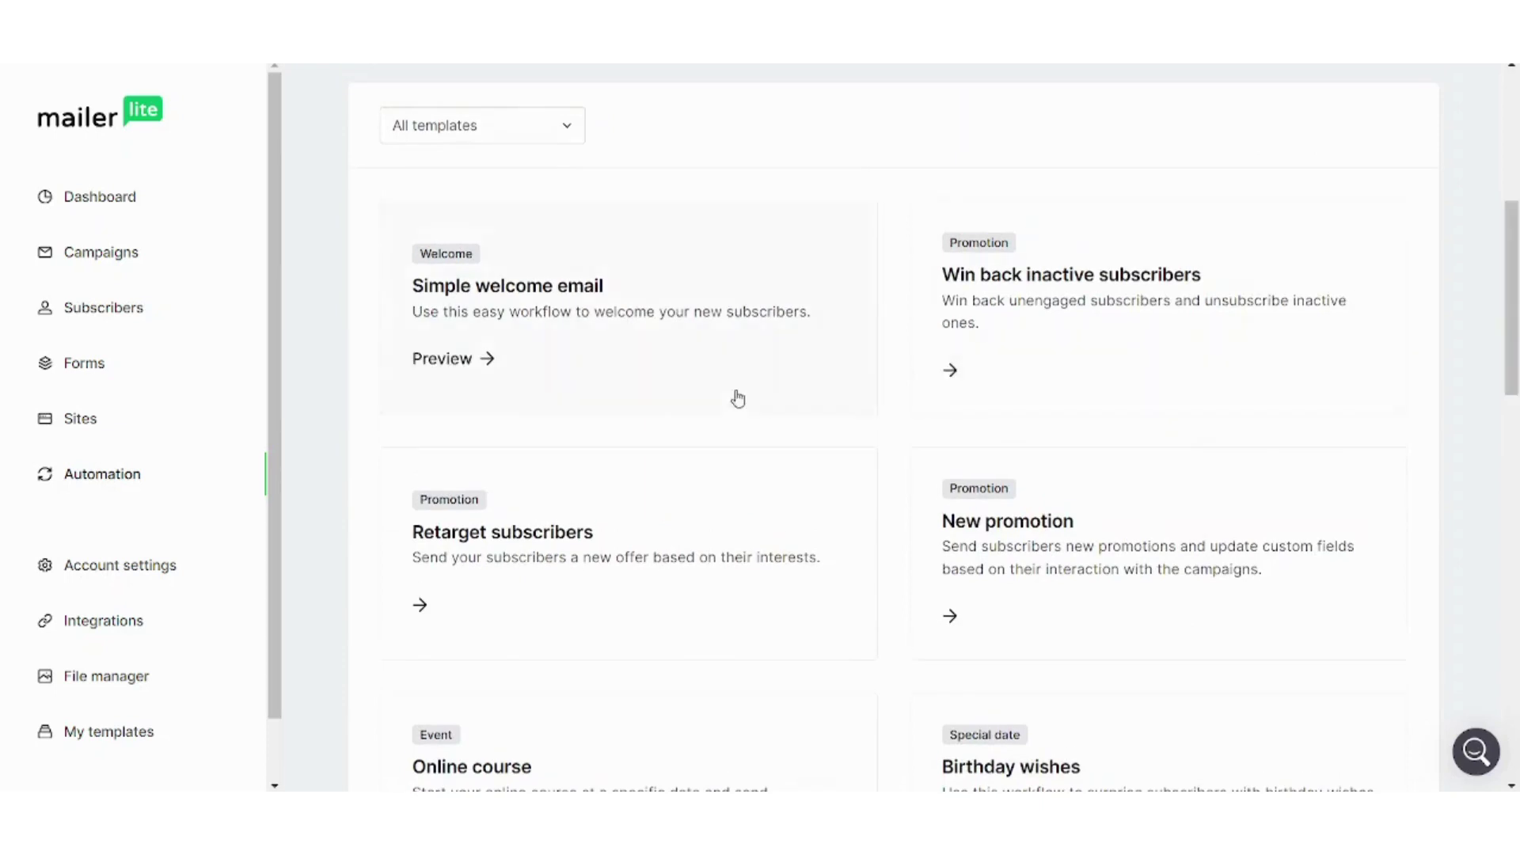
left_click(637, 376)
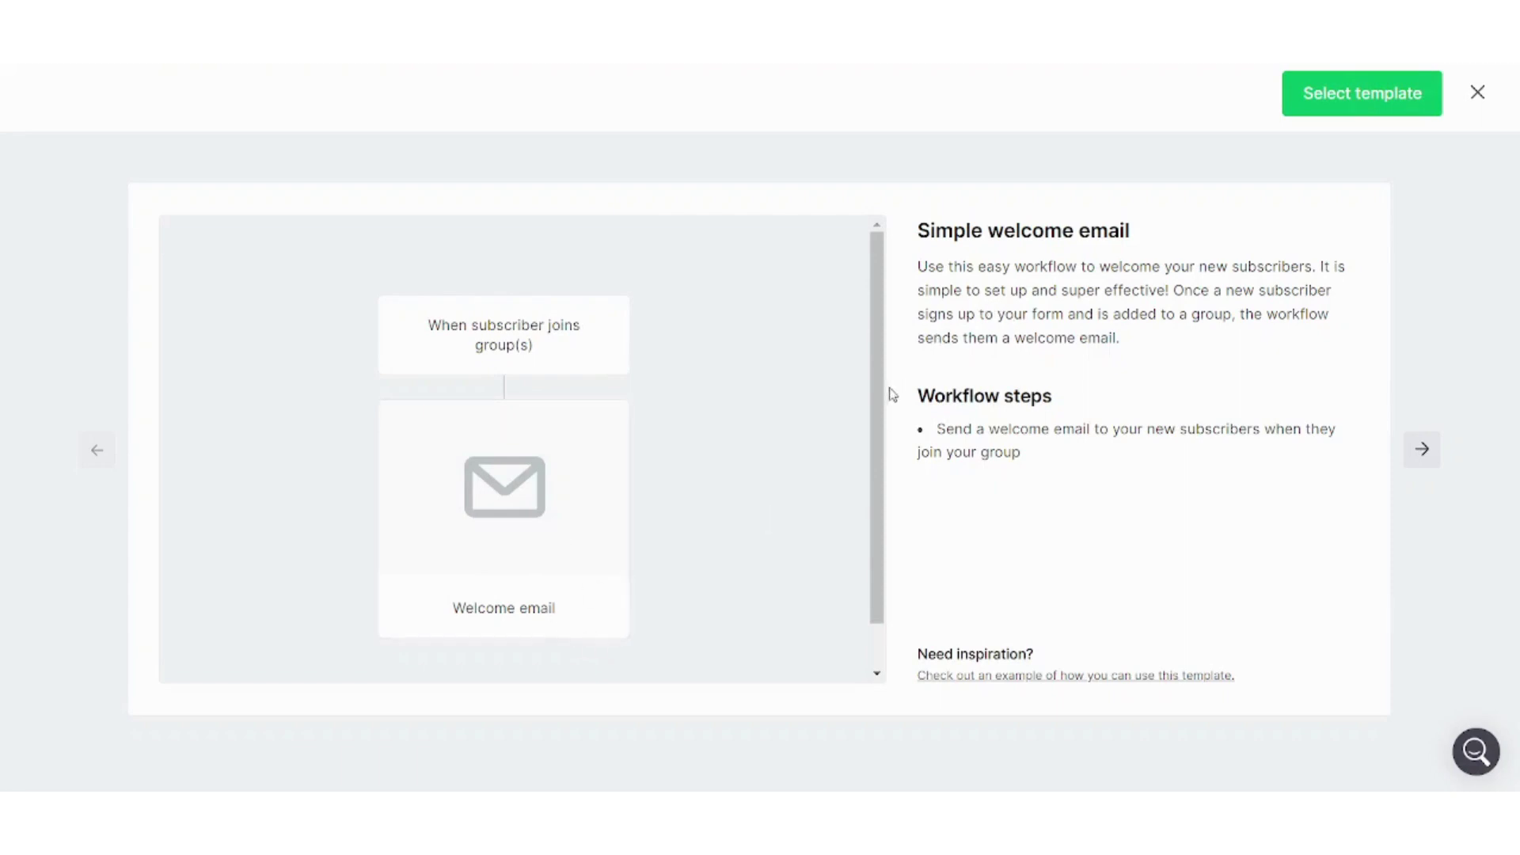
scroll(885, 396, "down", 1)
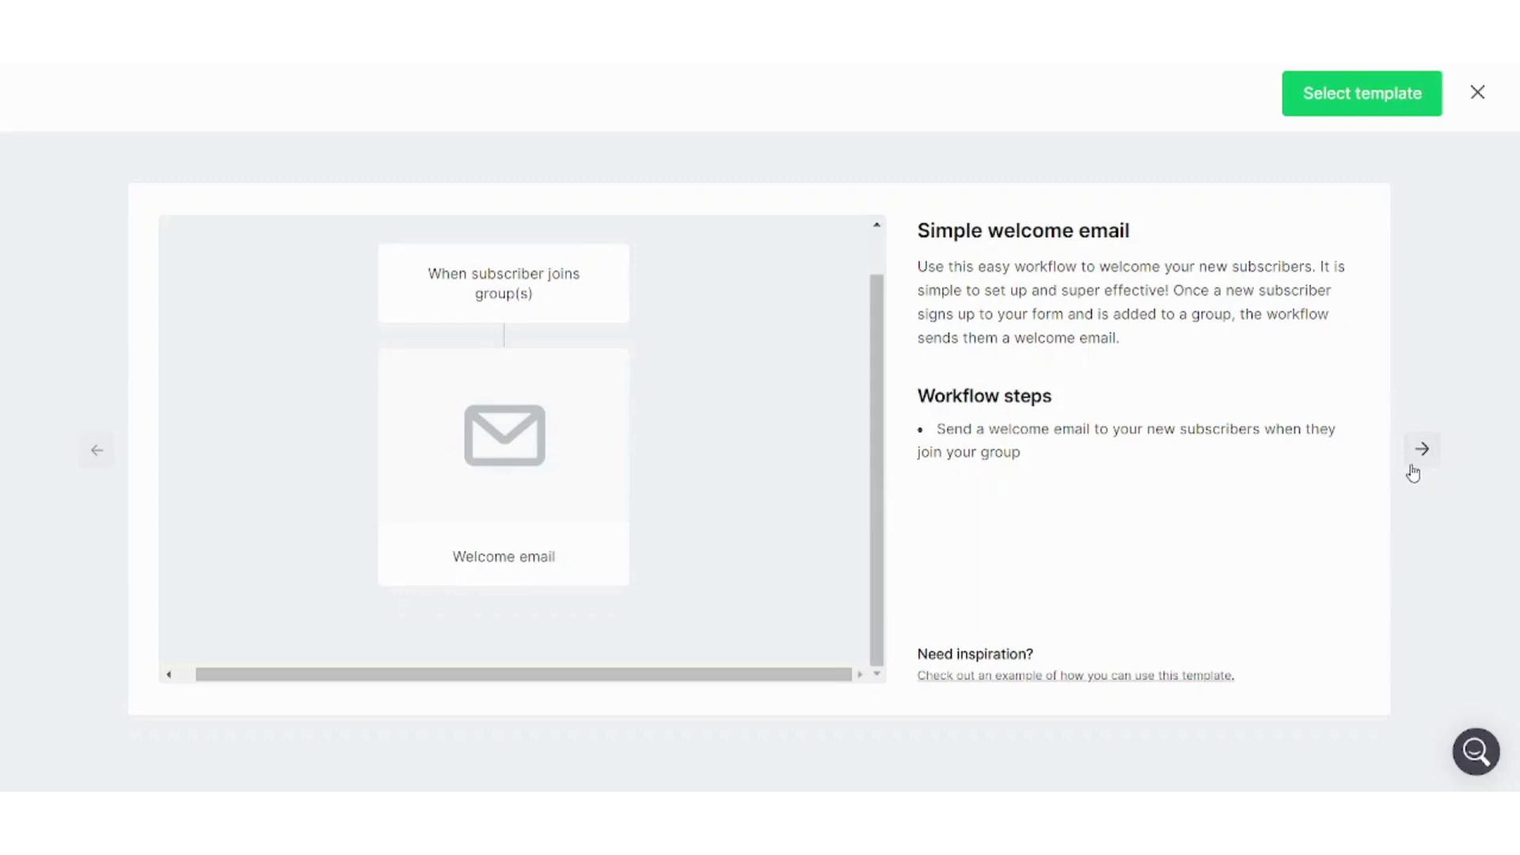
left_click(1414, 469)
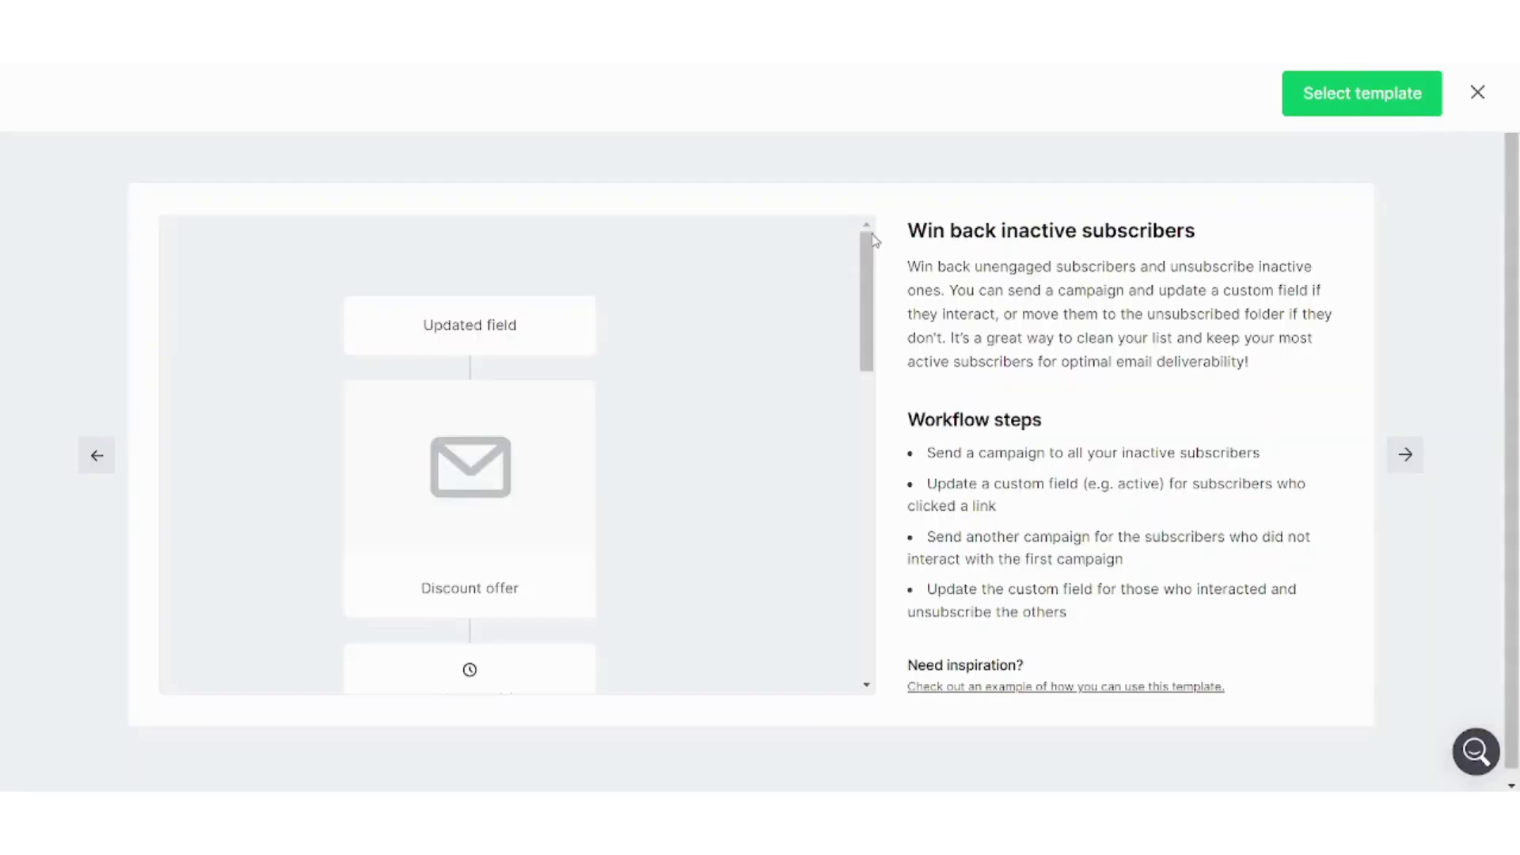
scroll(845, 424, "down", 7)
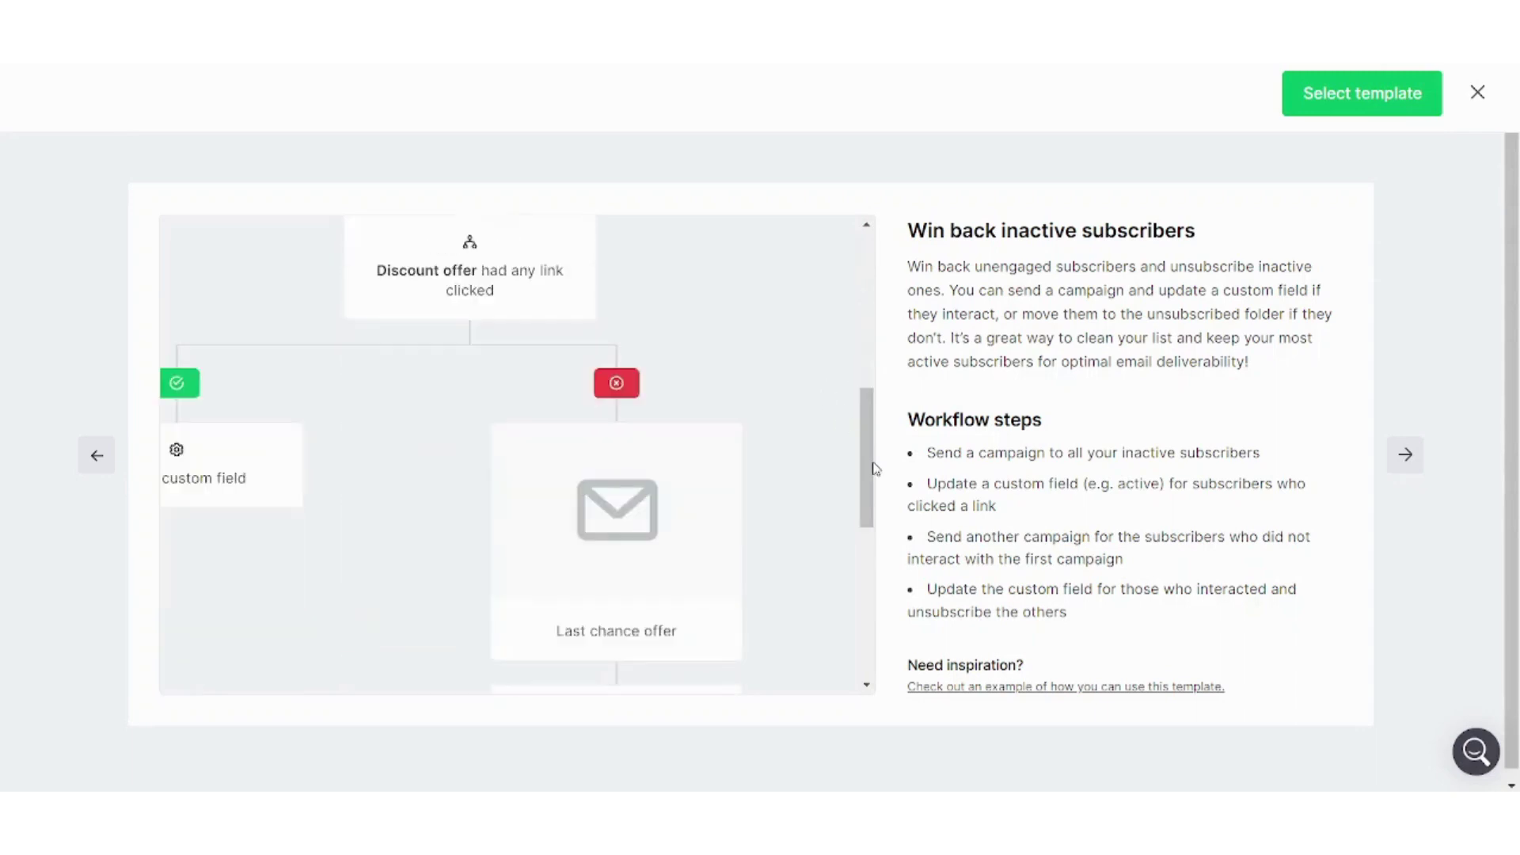
left_click_drag(871, 466, 780, 349)
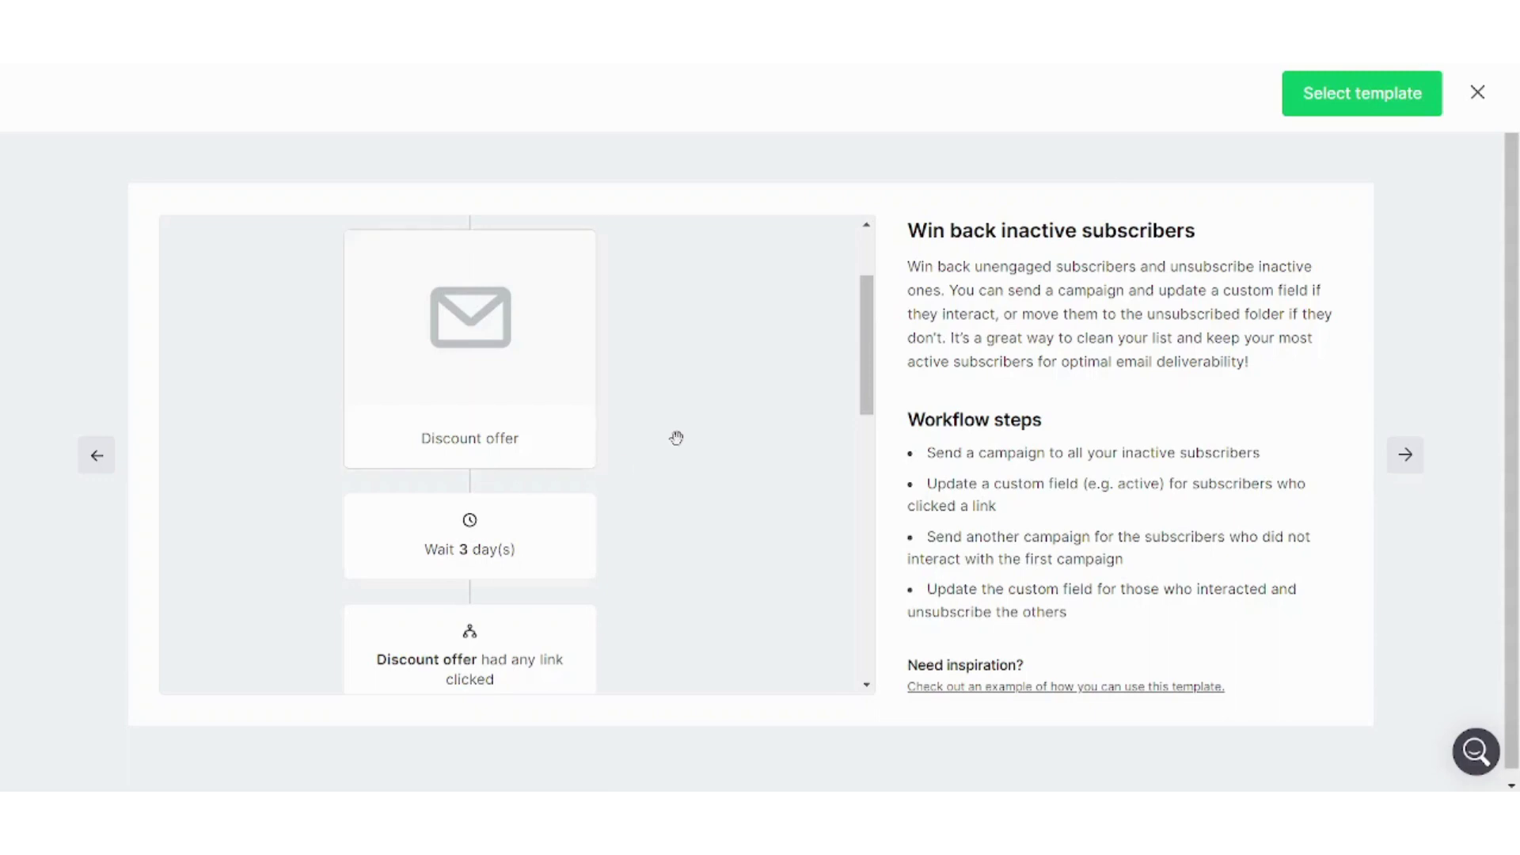
left_click_drag(871, 386, 855, 421)
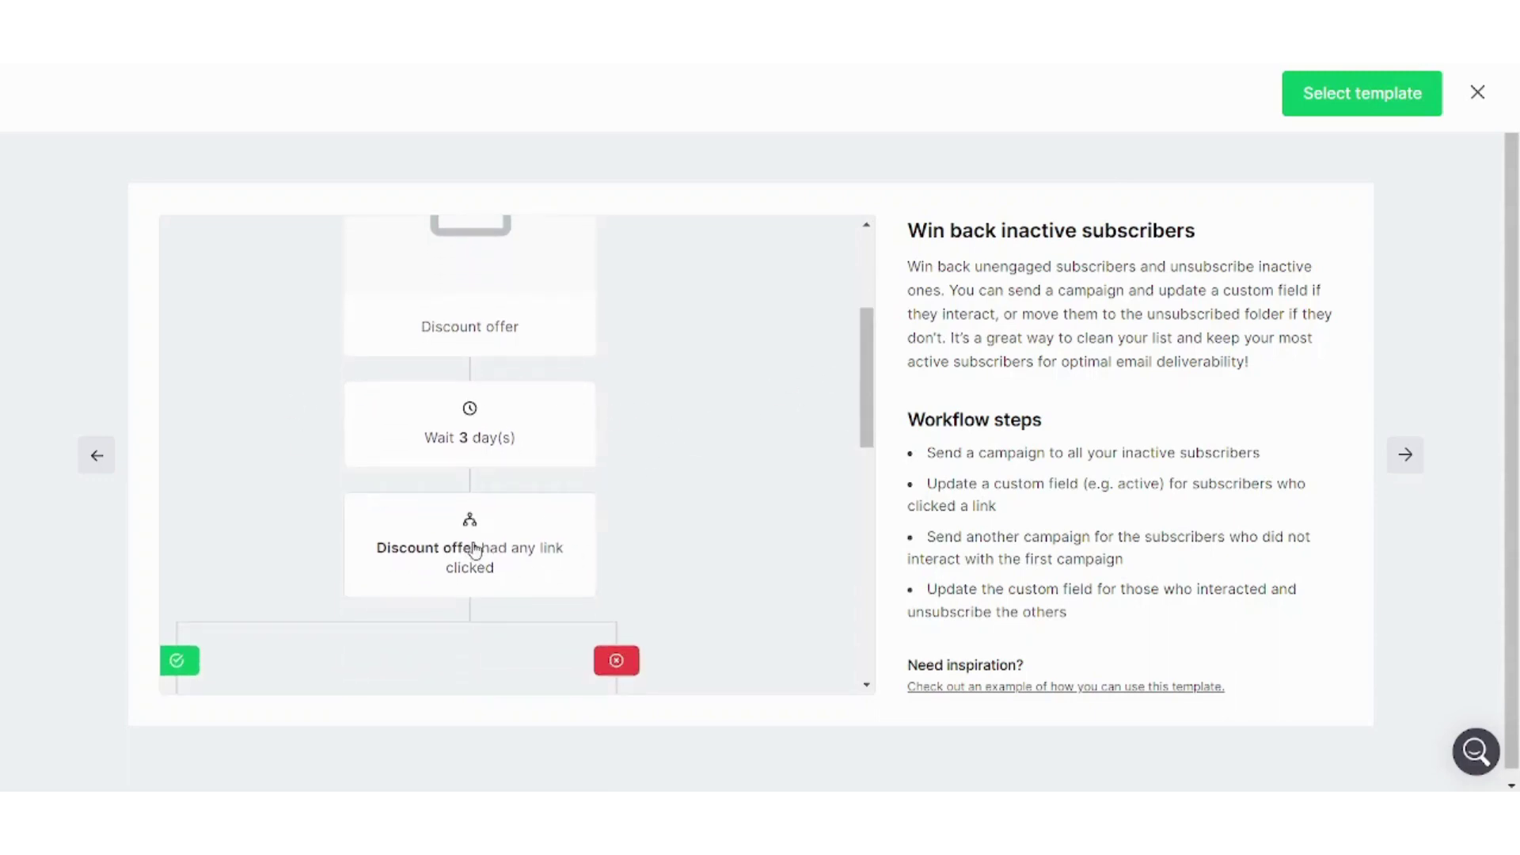
left_click_drag(861, 400, 862, 434)
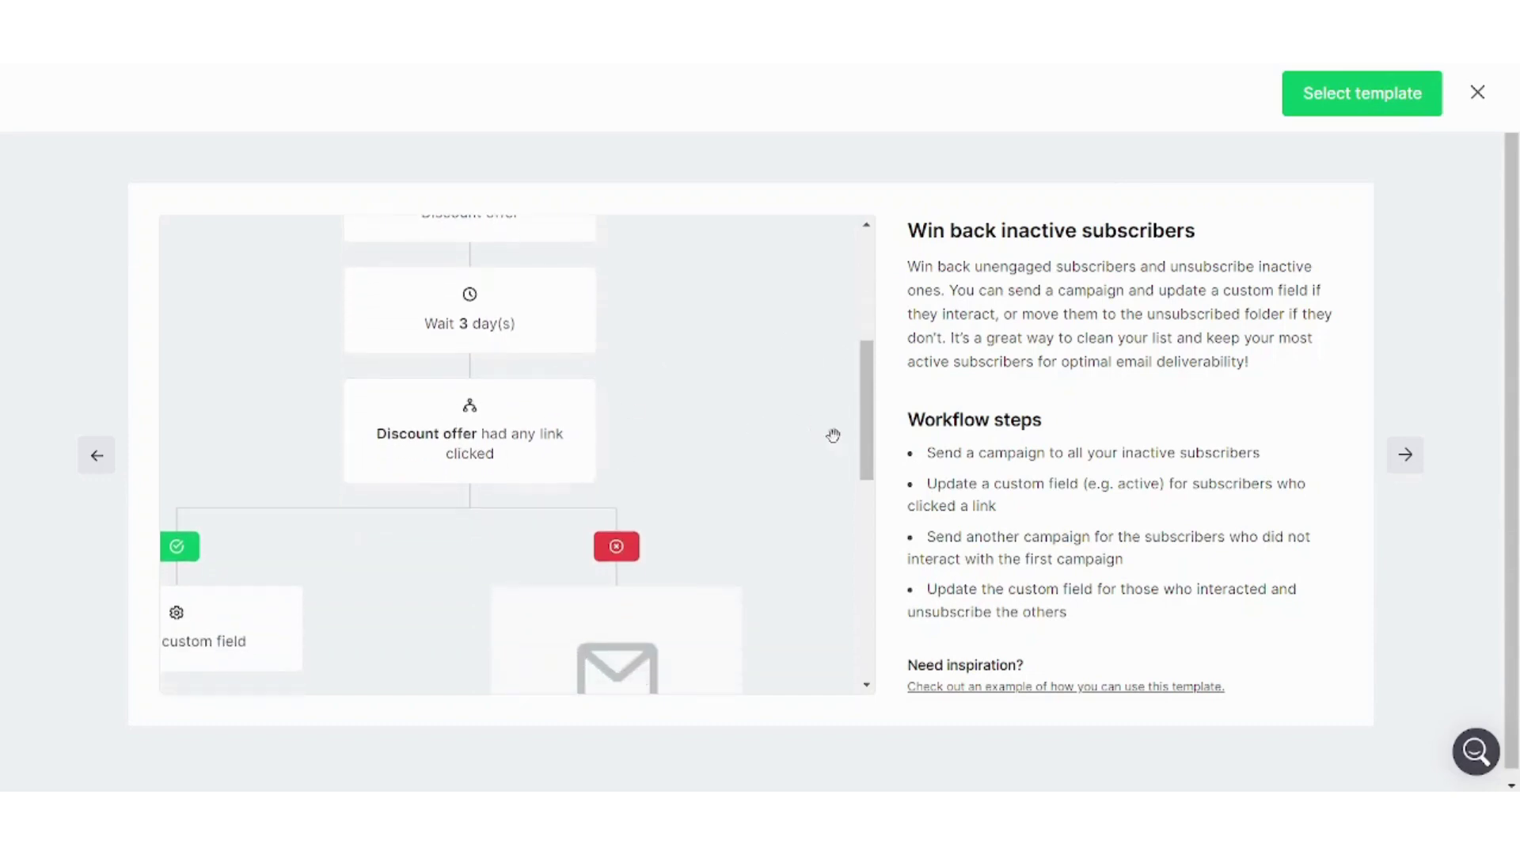
left_click_drag(869, 457, 867, 497)
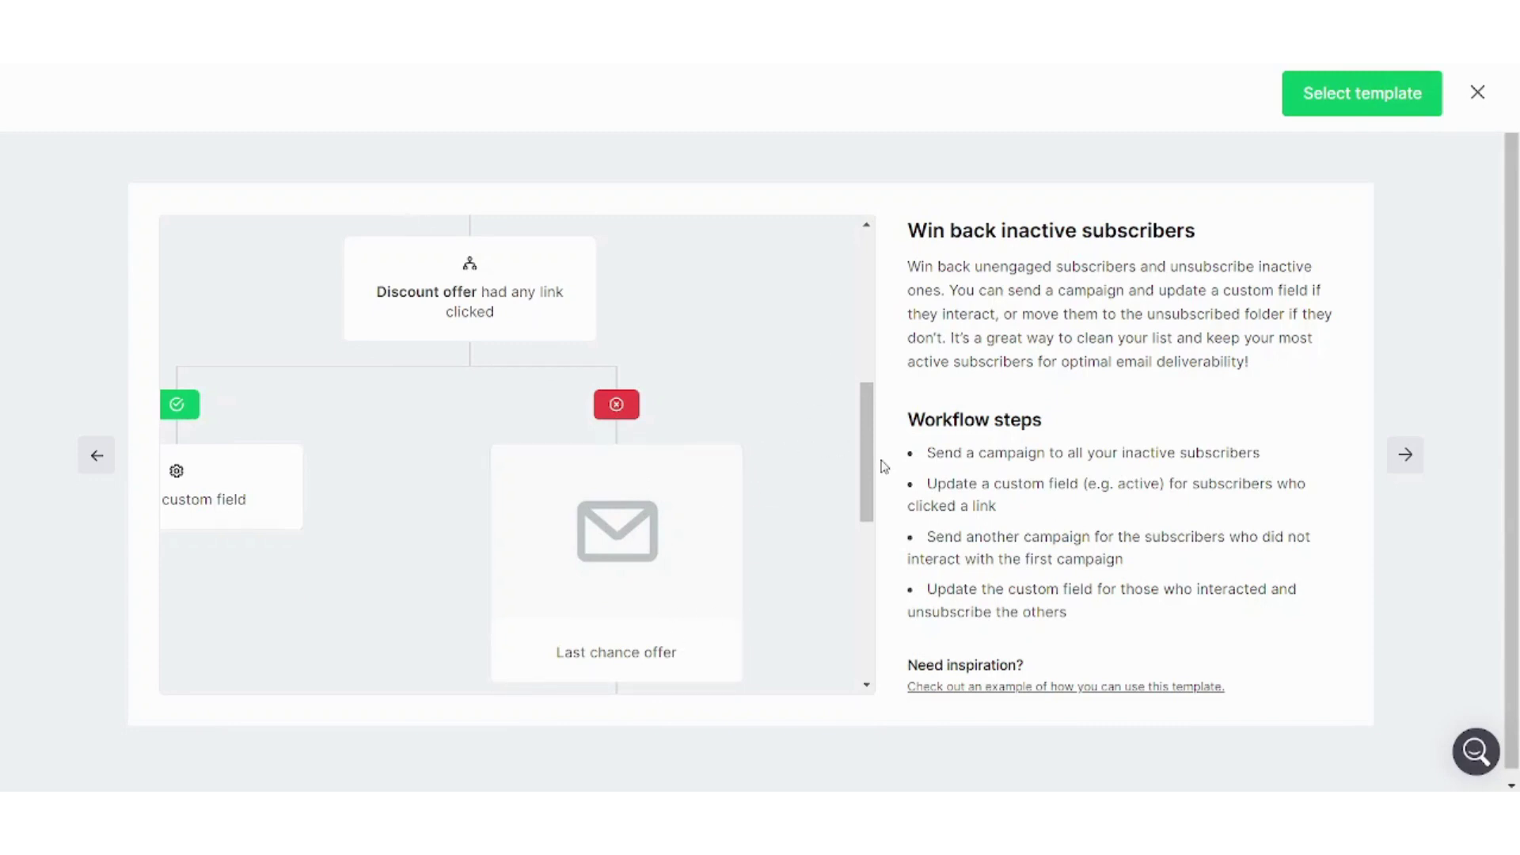
left_click_drag(866, 468, 865, 541)
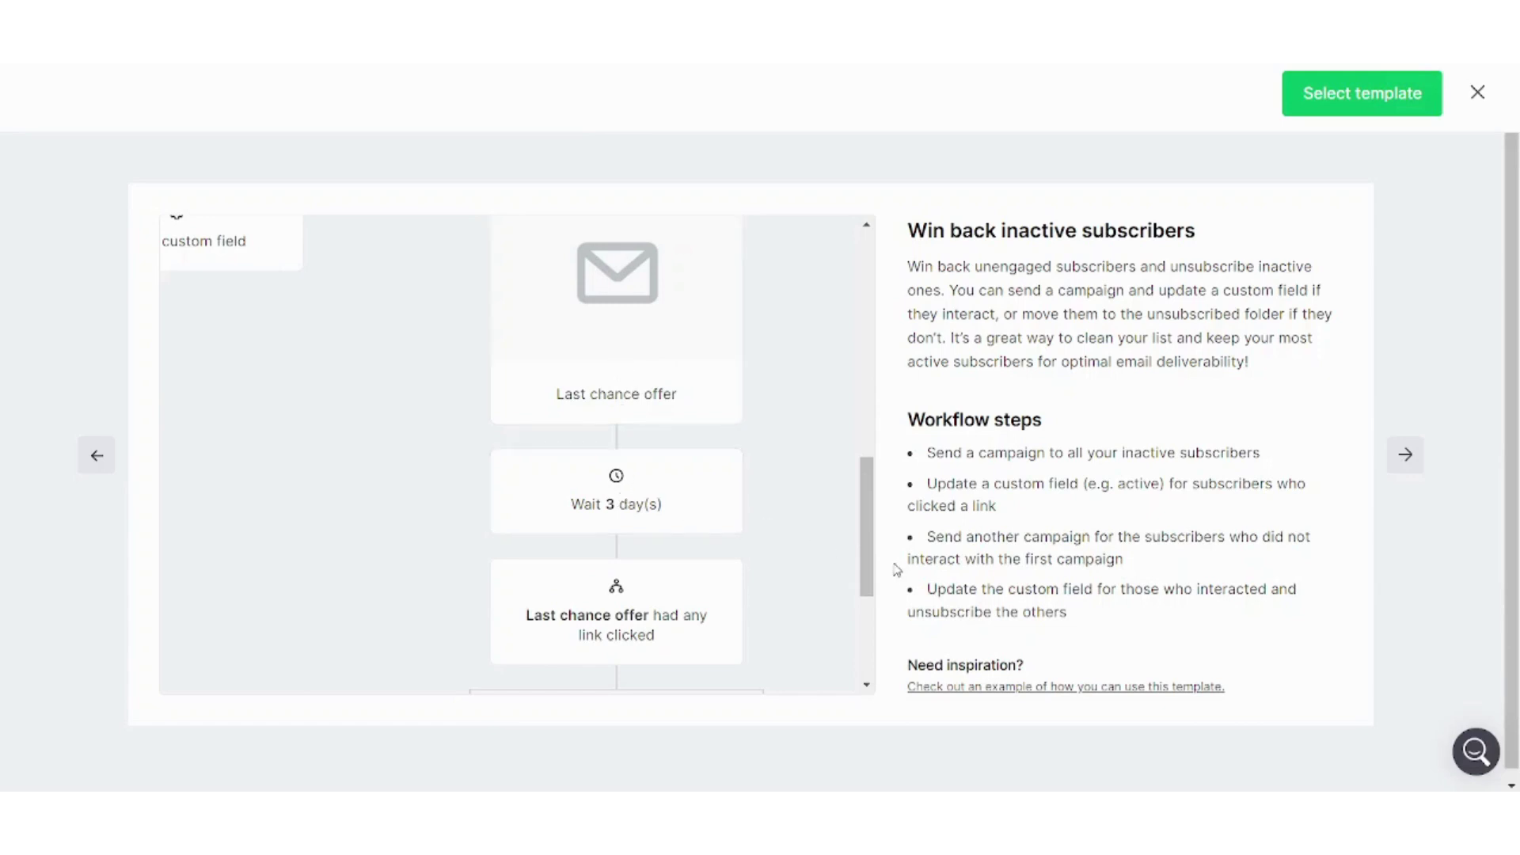
left_click_drag(872, 558, 875, 637)
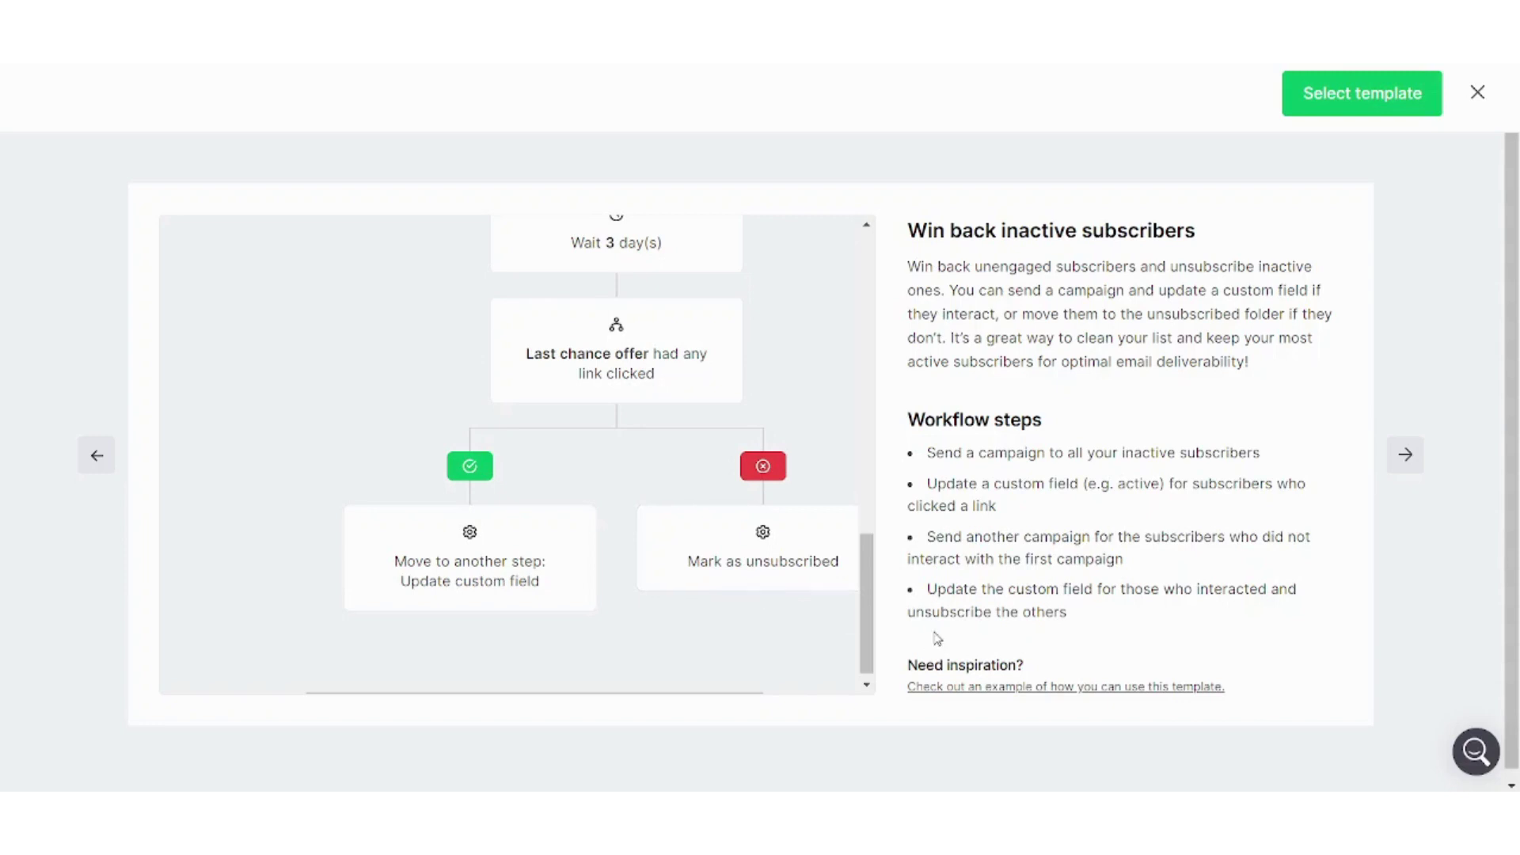
left_click_drag(866, 607, 811, 322)
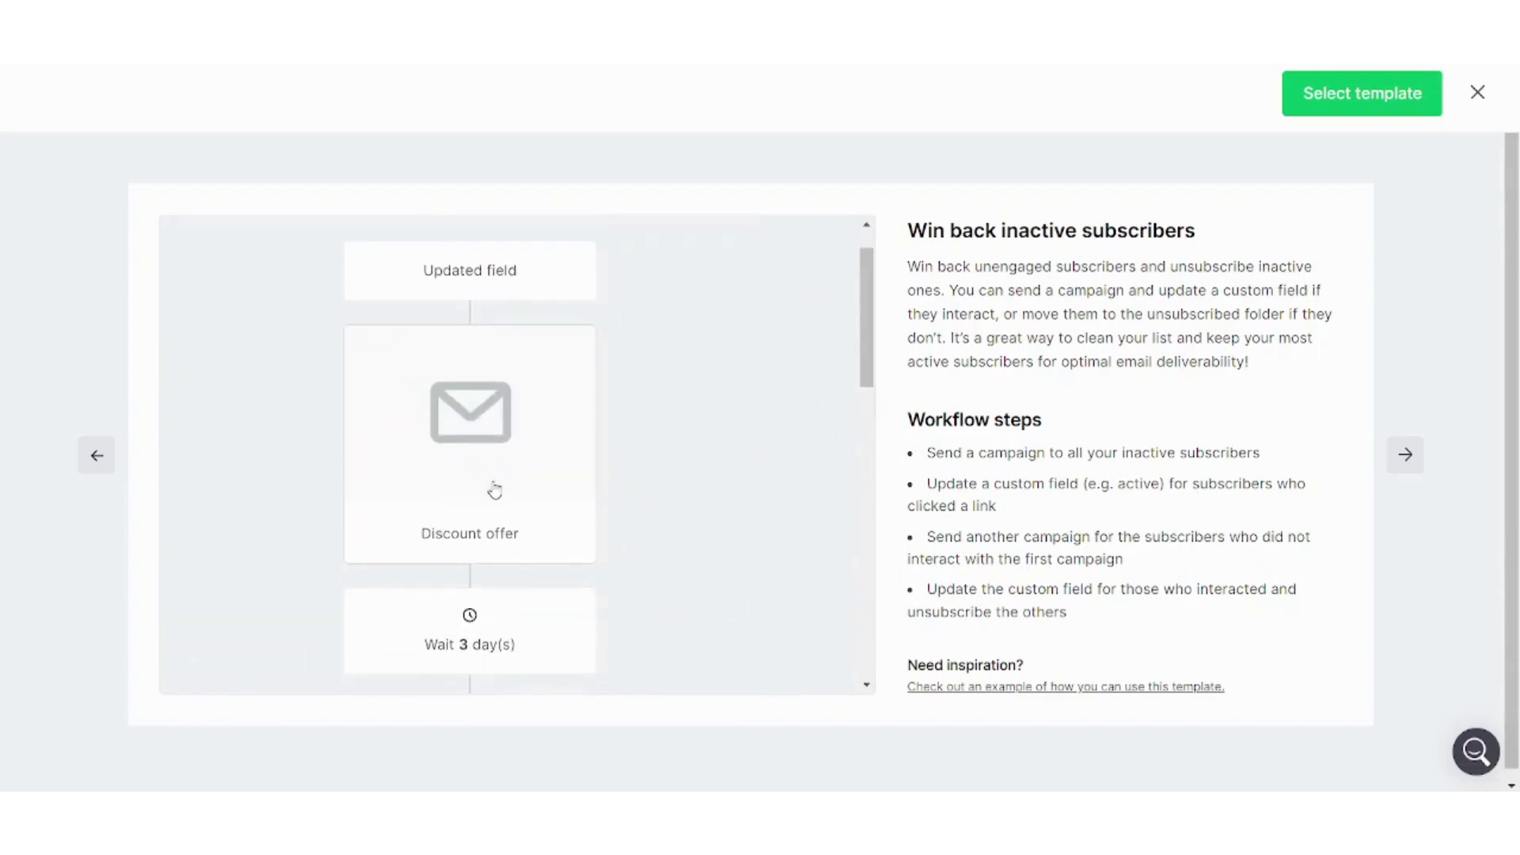
double_click(494, 545)
left_click(1403, 453)
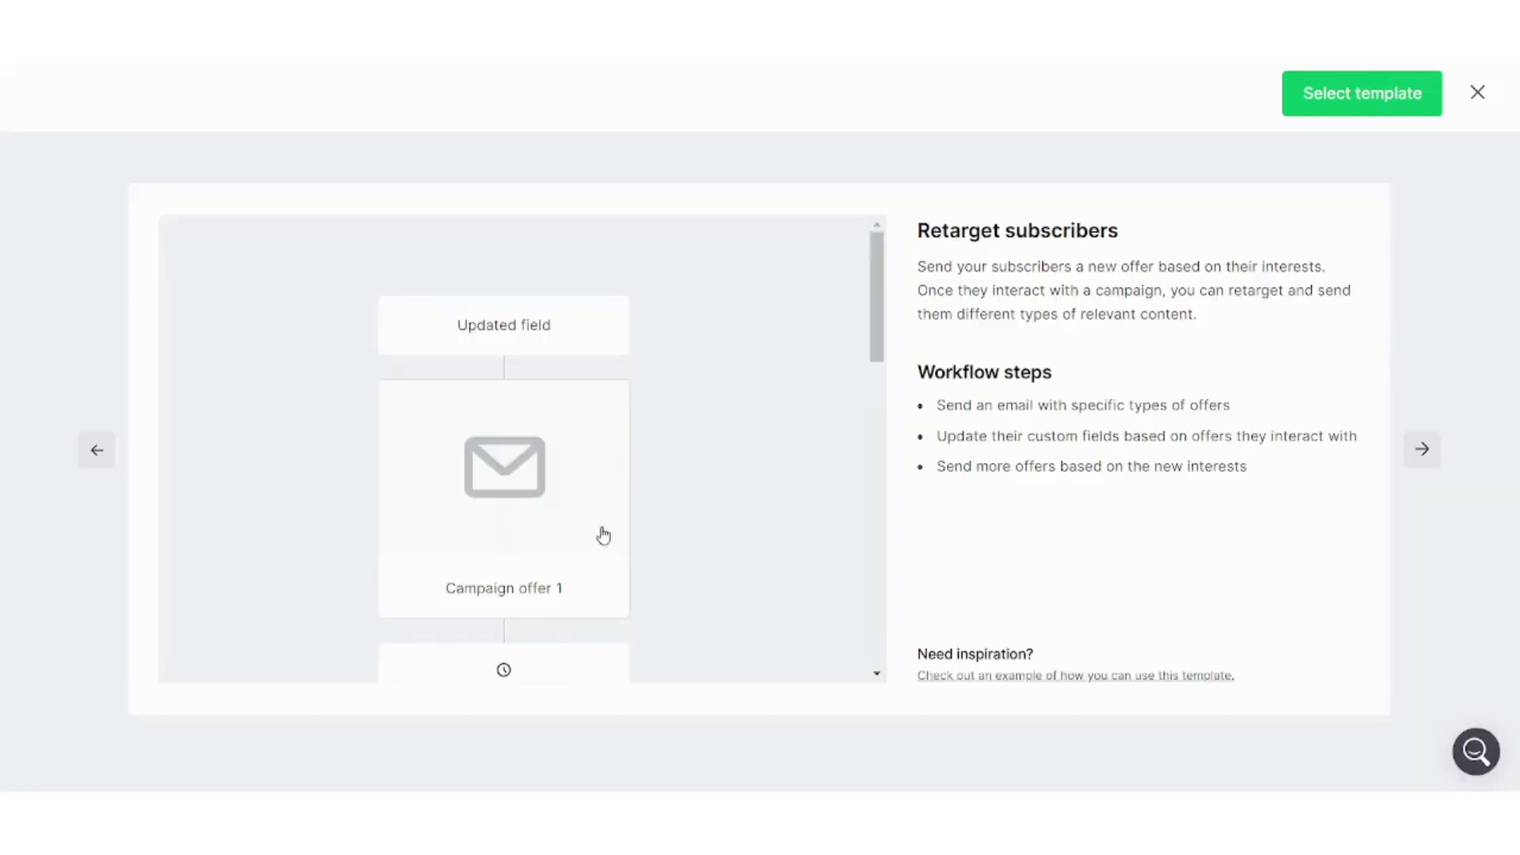
double_click(494, 578)
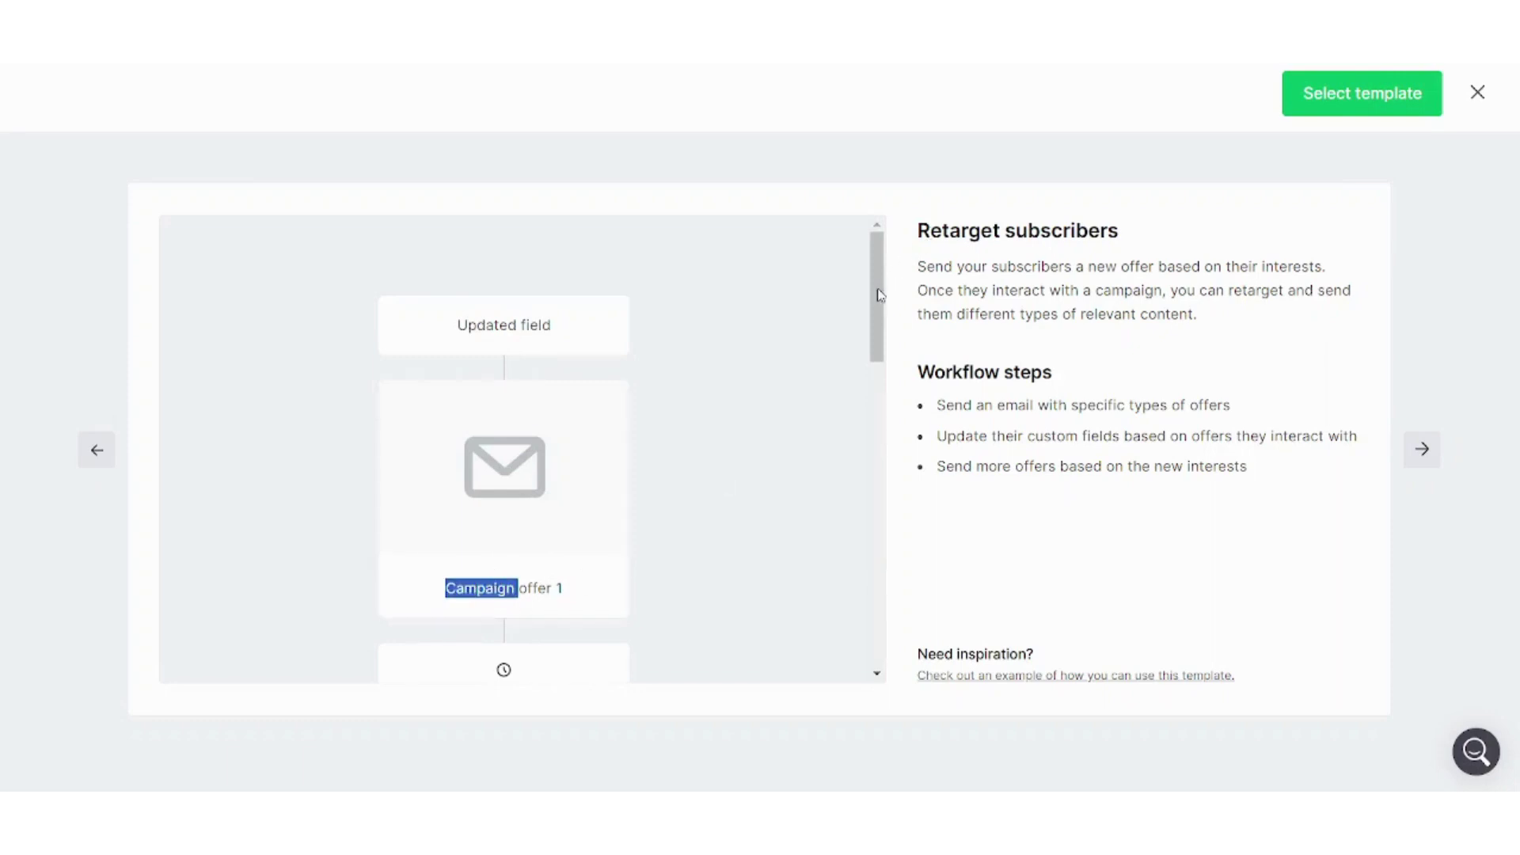
left_click_drag(876, 295, 877, 408)
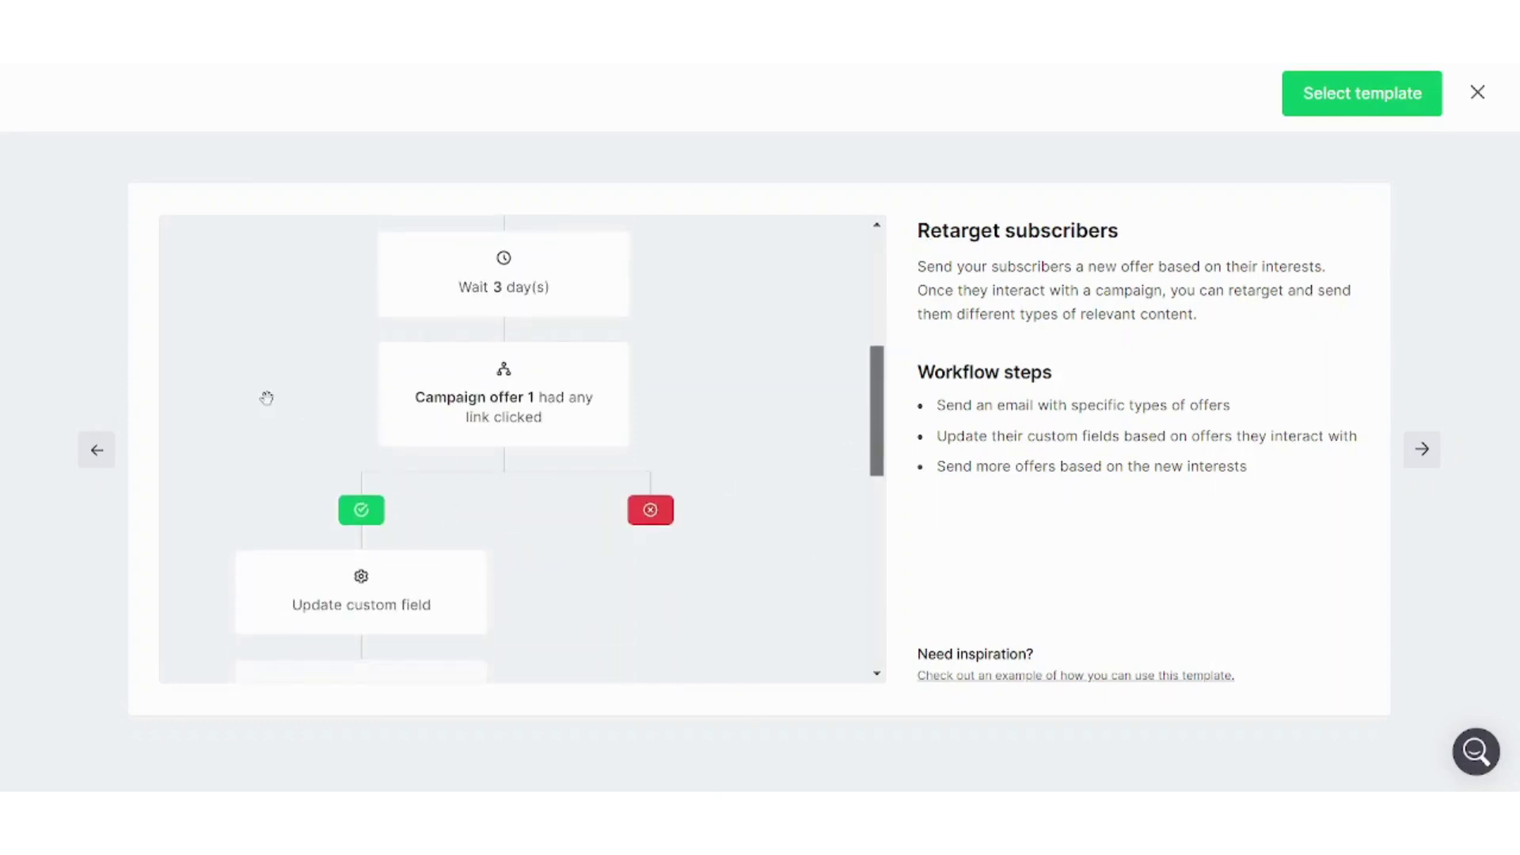
left_click(92, 454)
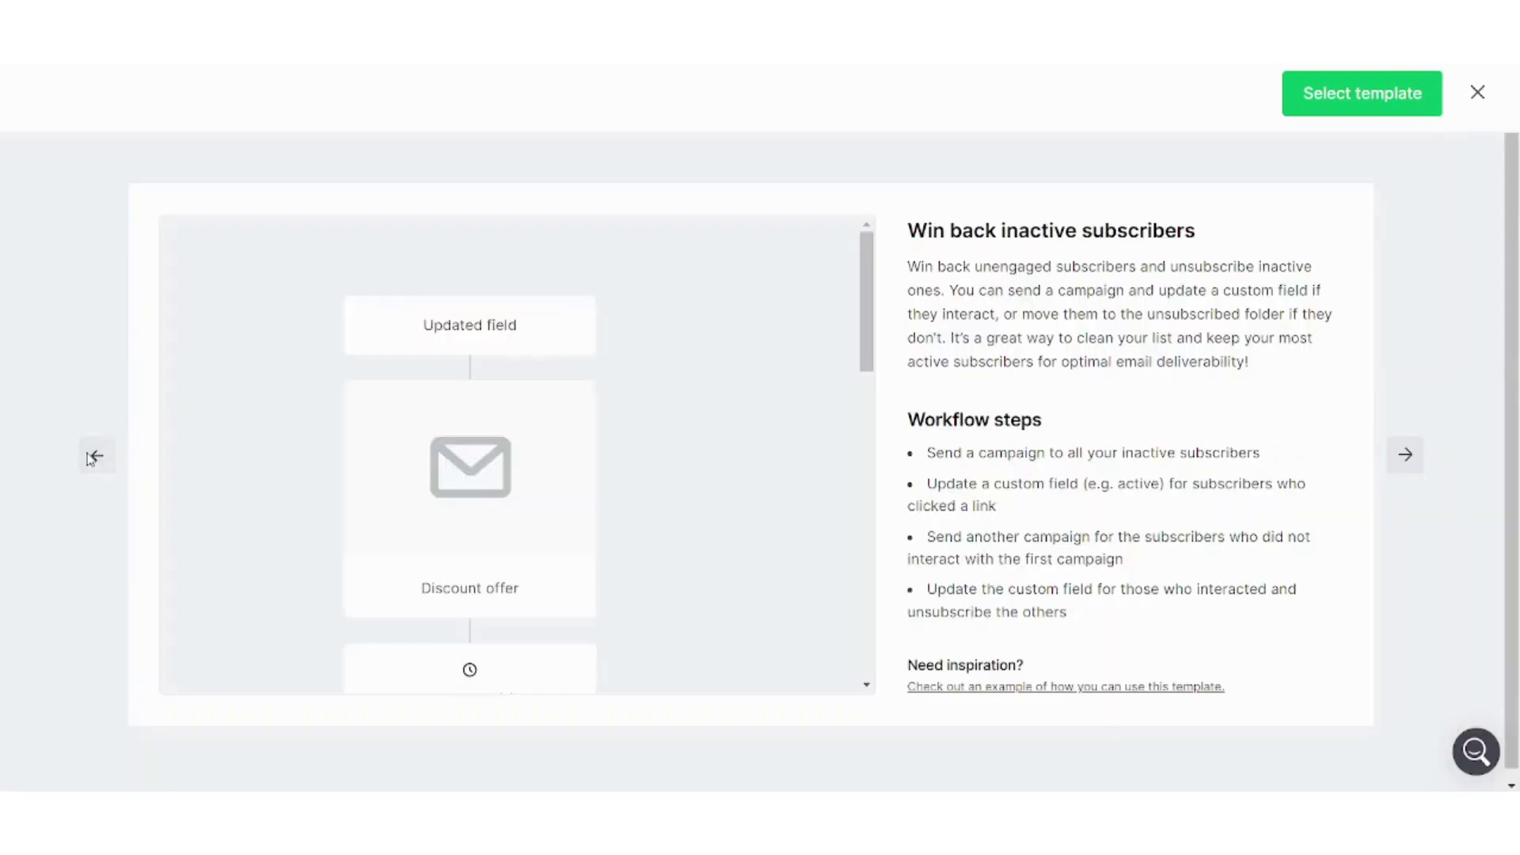
left_click(89, 455)
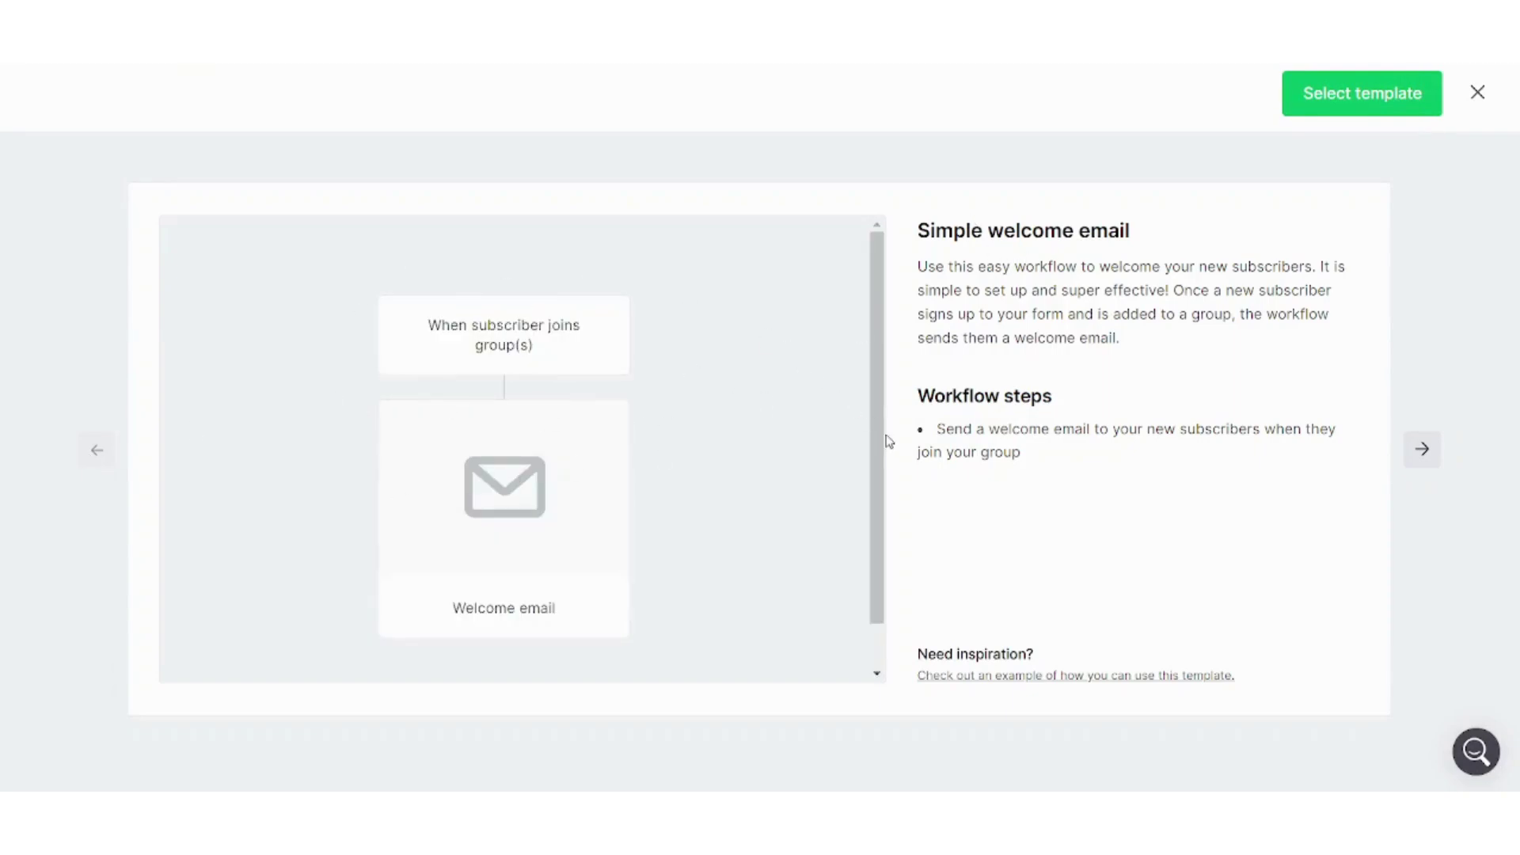
scroll(876, 475, "down", 2)
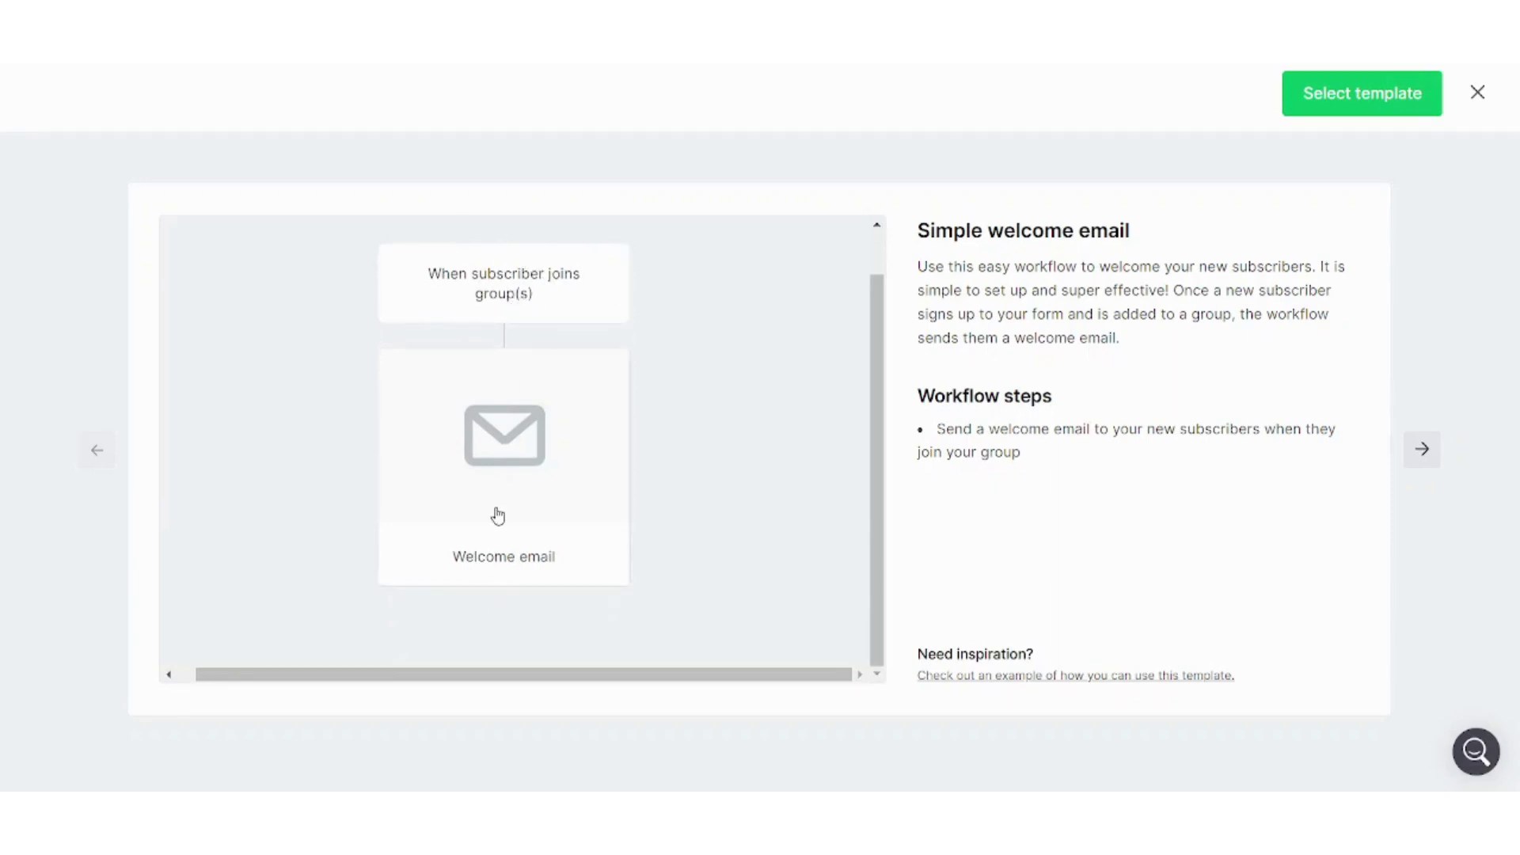
Select the Simple welcome email template and open the Email 1 Welcome email step's settings
left_click(1373, 102)
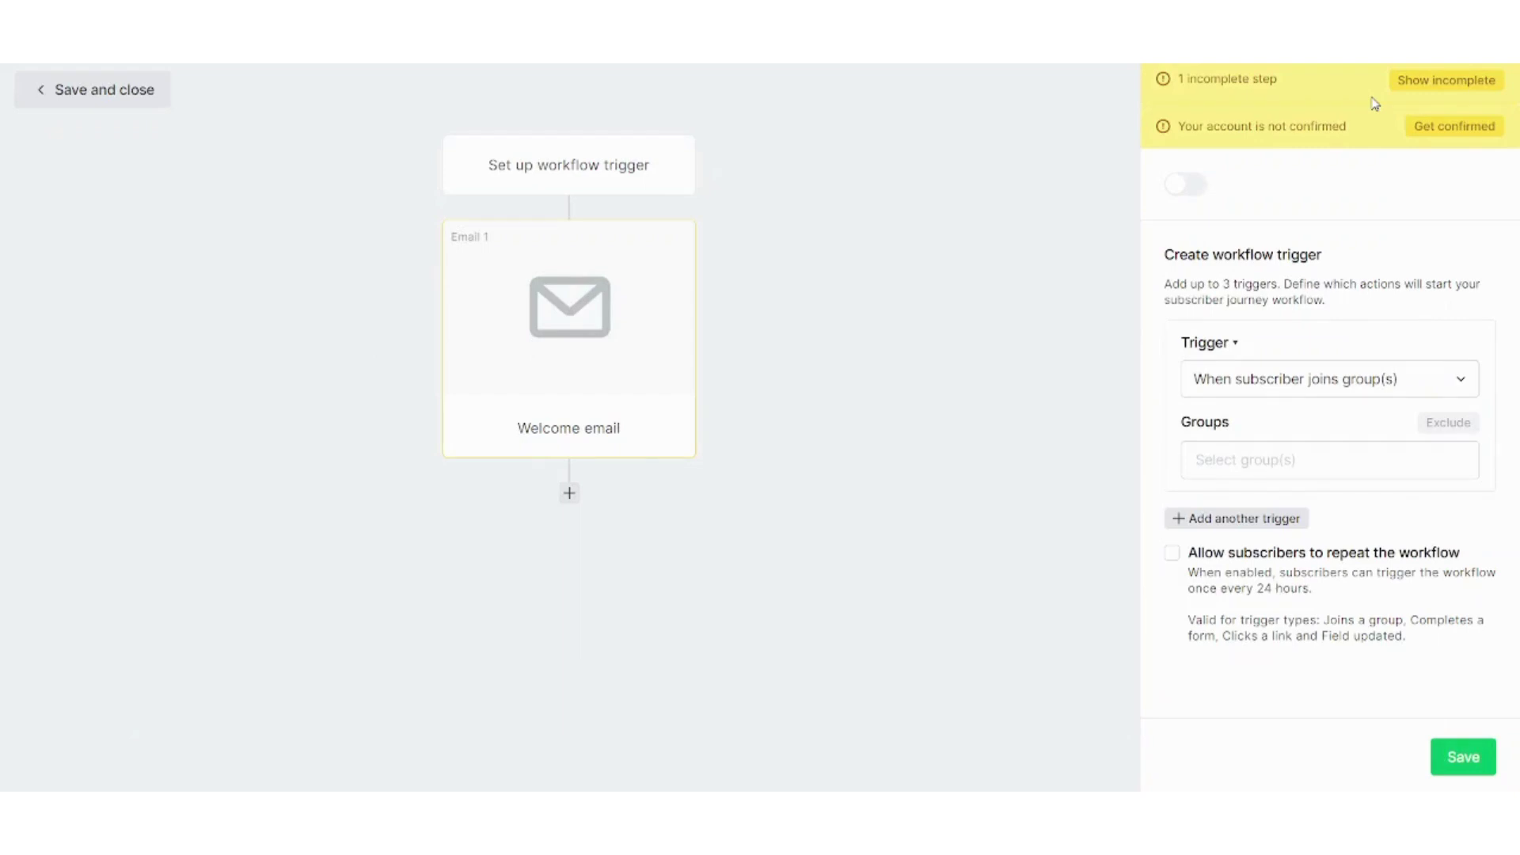
left_click(638, 321)
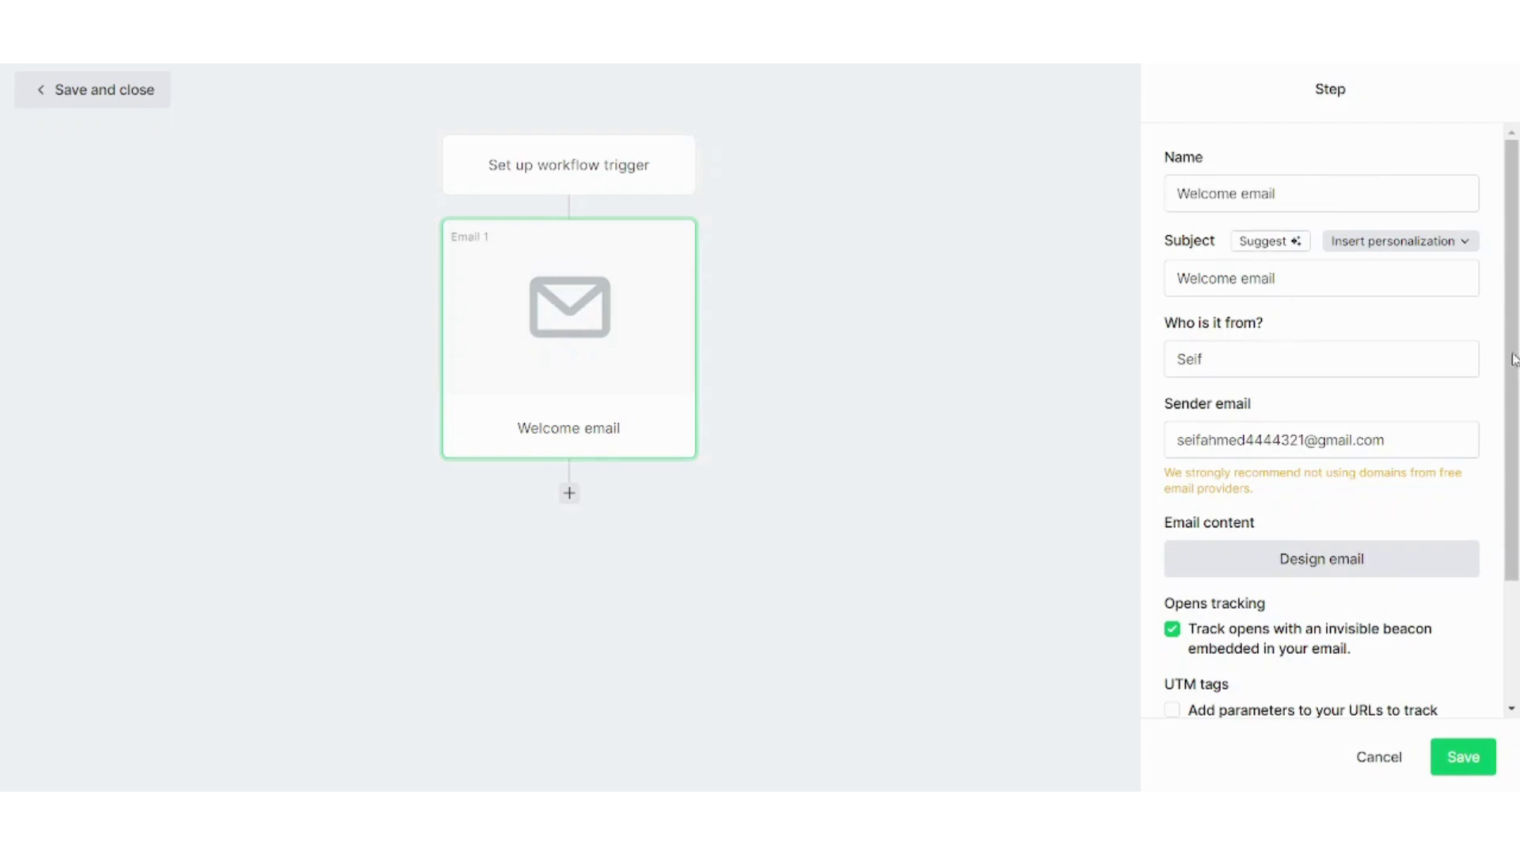
scroll(1380, 486, "down", 2)
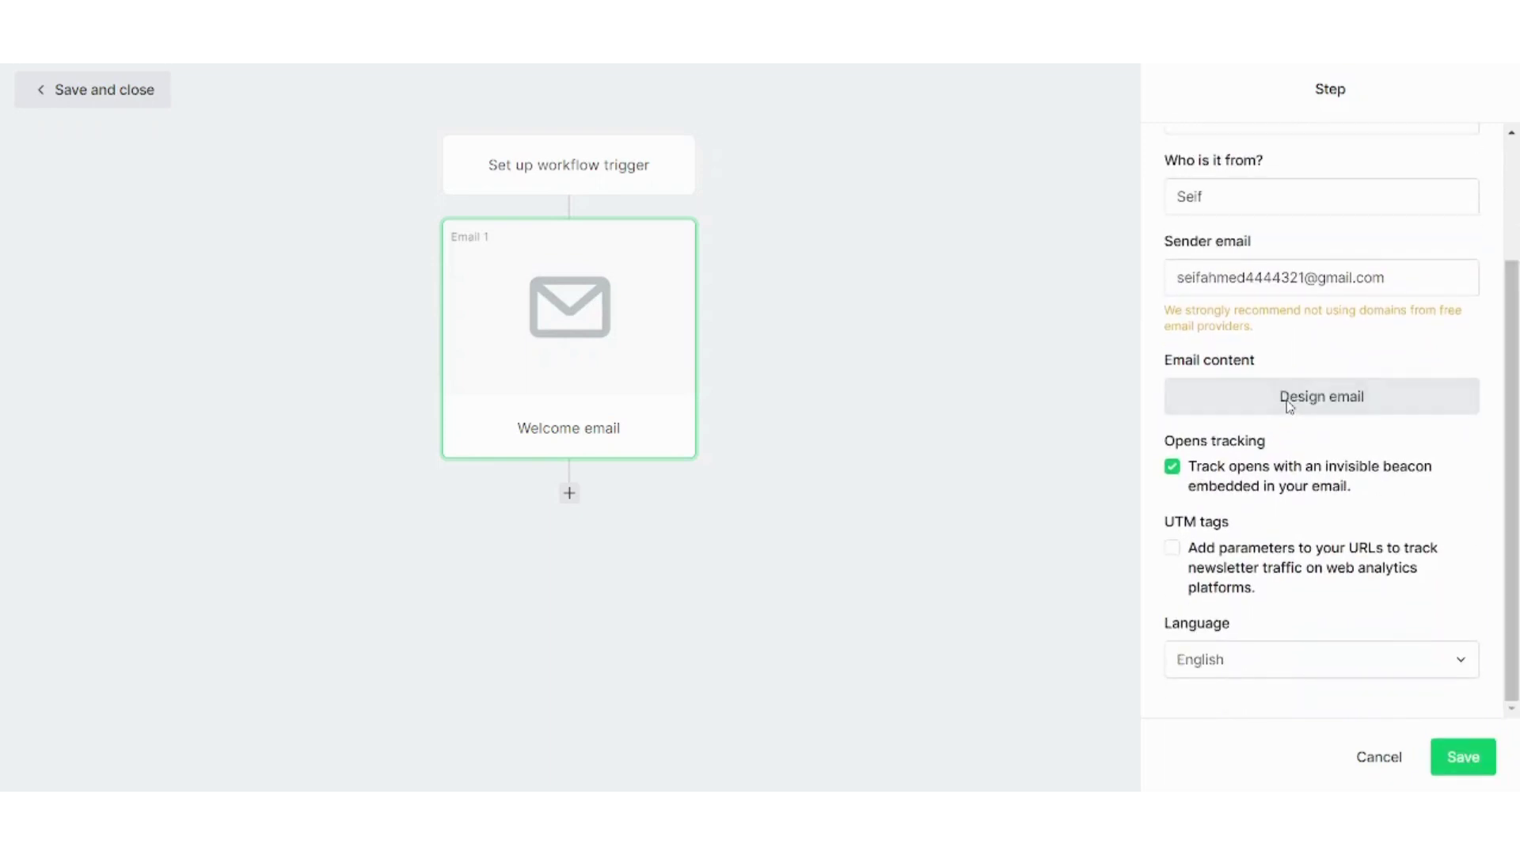
Choose Design email for the Welcome email step to reach the editor choices
left_click(1288, 406)
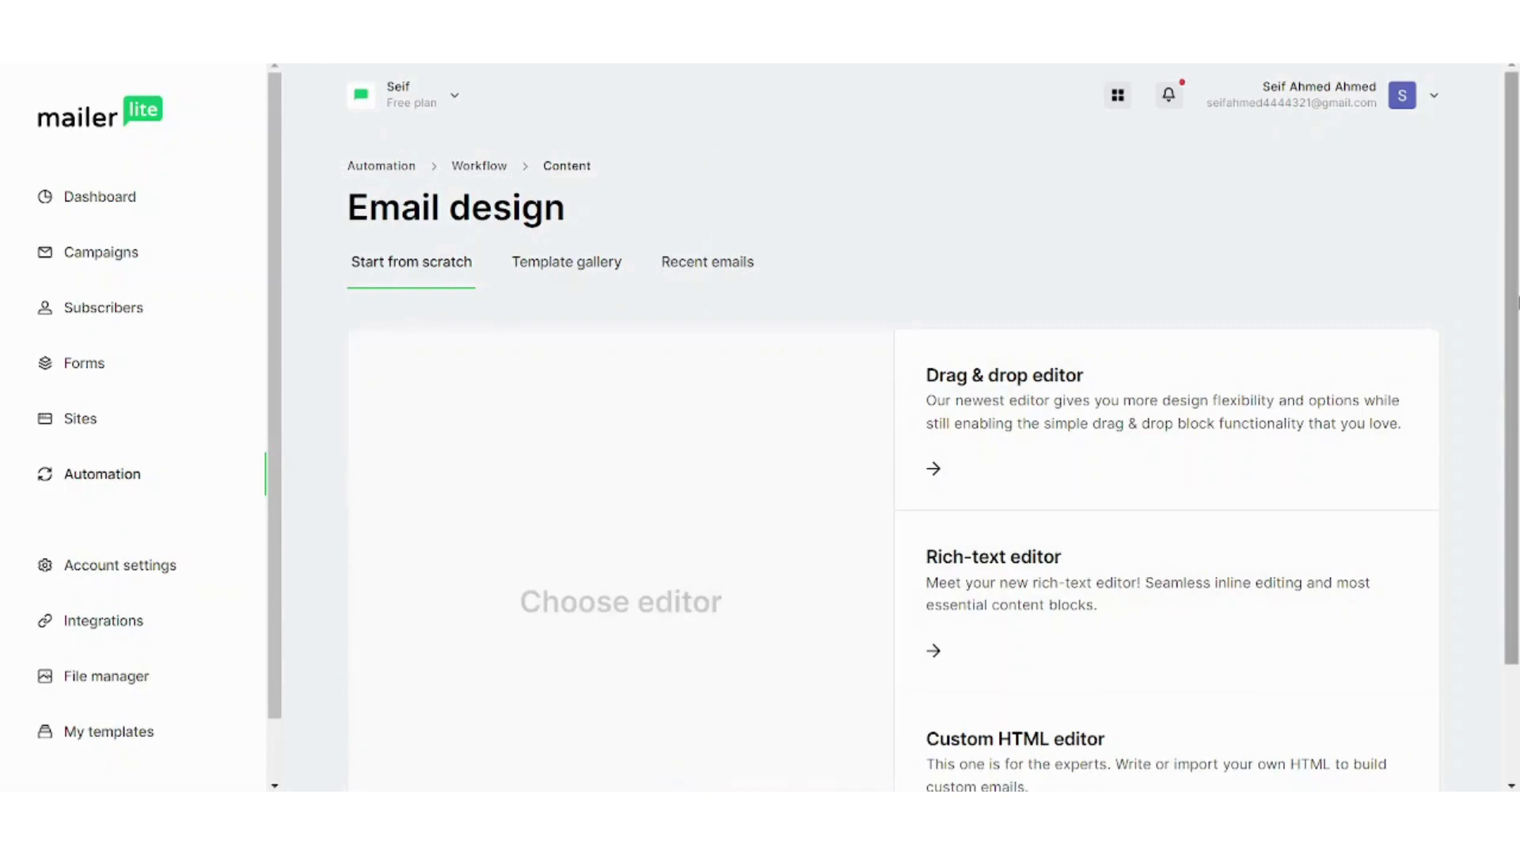
left_click_drag(1517, 301, 1517, 342)
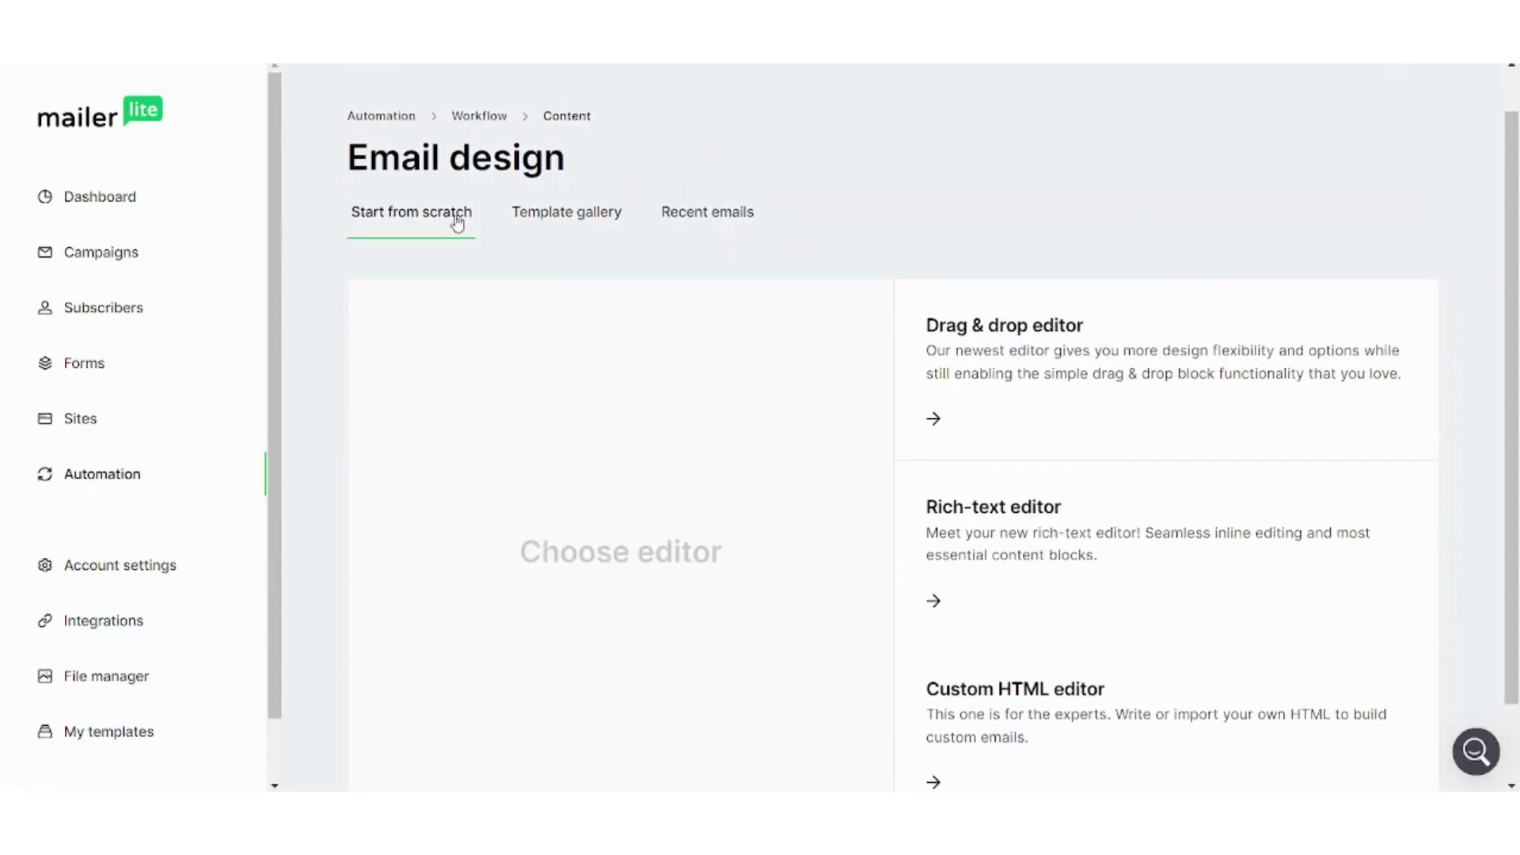